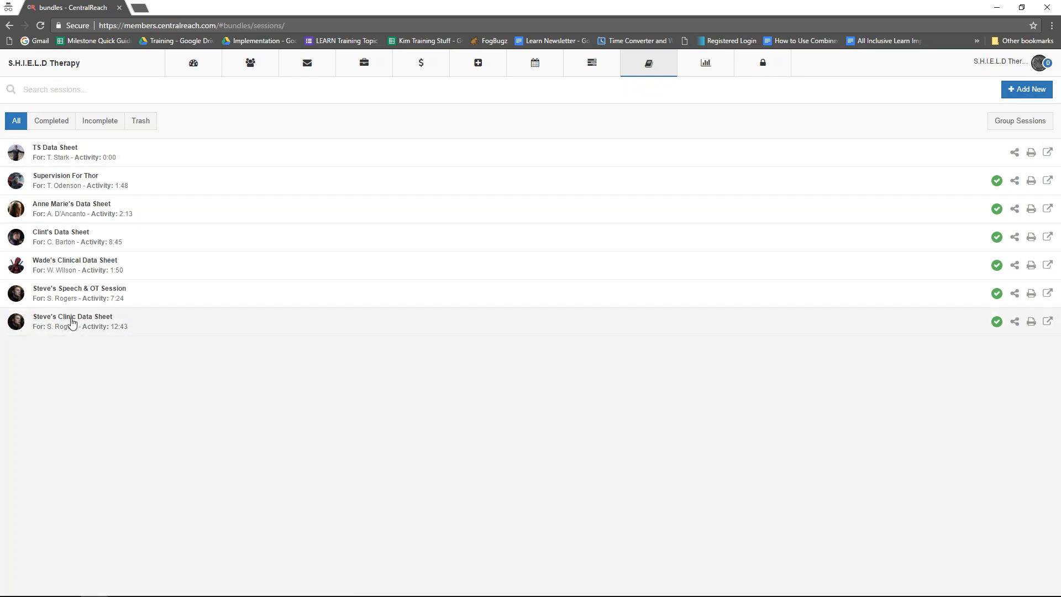
- Open the Clinic Data Sheet from the end of the session list and review its programs in NET View
left_click(72, 324)
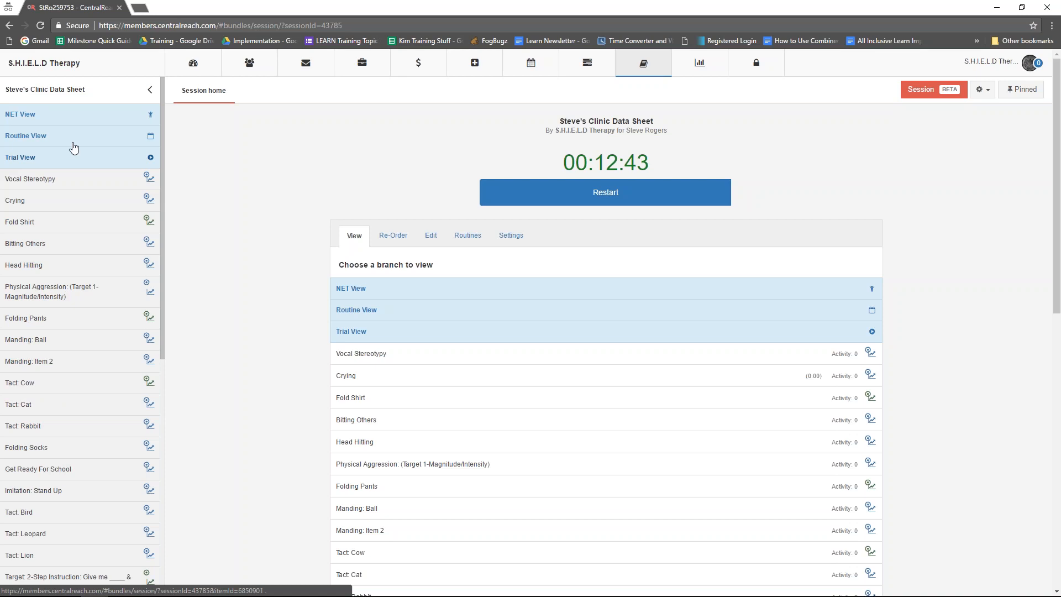
left_click(46, 120)
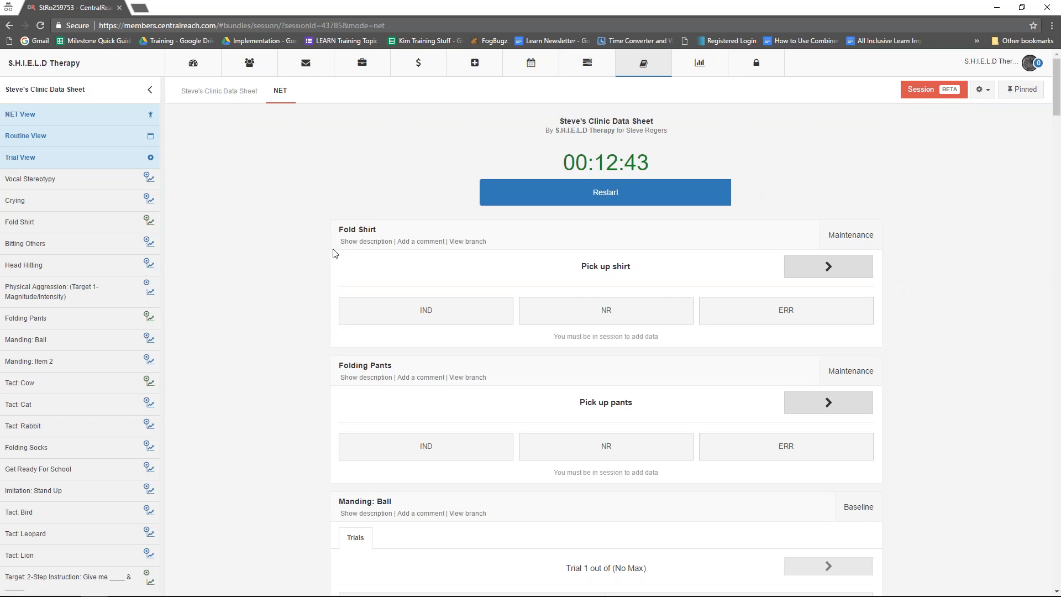
scroll(350, 304, "down", 2)
scroll(350, 304, "down", 10)
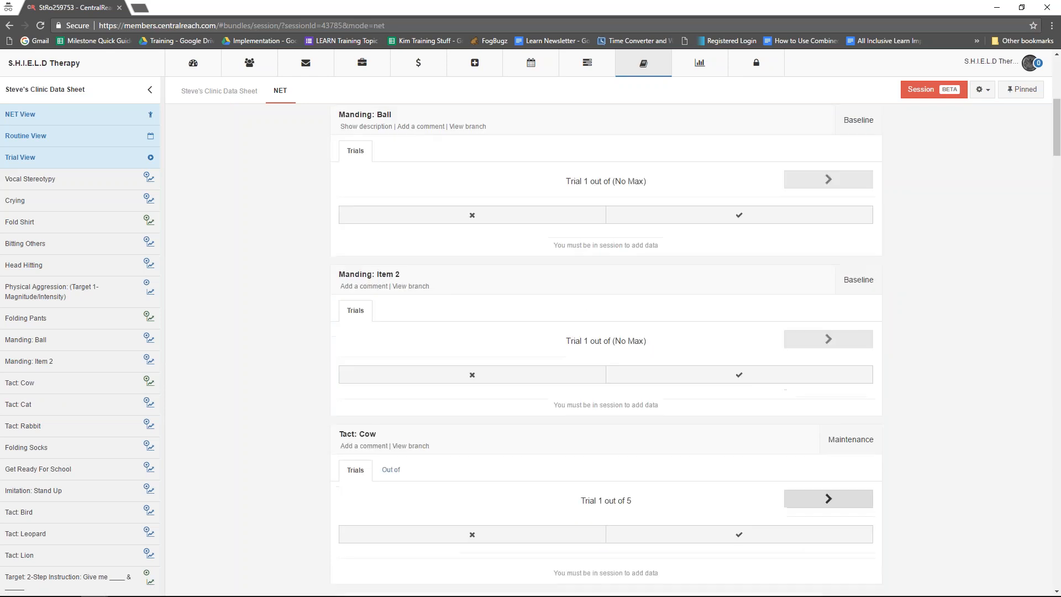
scroll(350, 304, "up", 12)
scroll(351, 306, "up", 1)
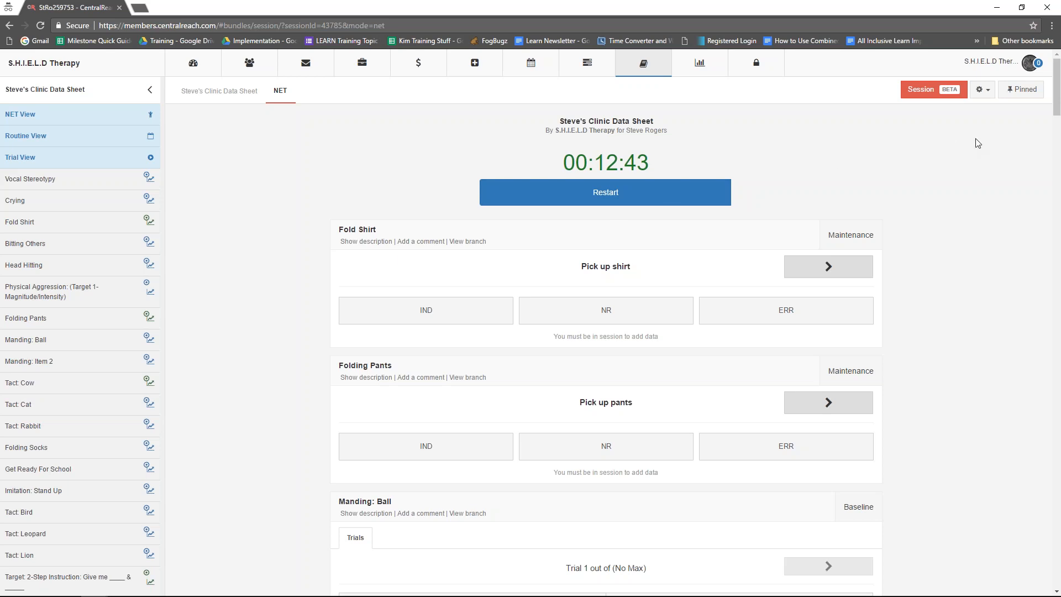
- Show and hide the pinned programs, and switch the data sheet to the beta session screen
left_click(1024, 94)
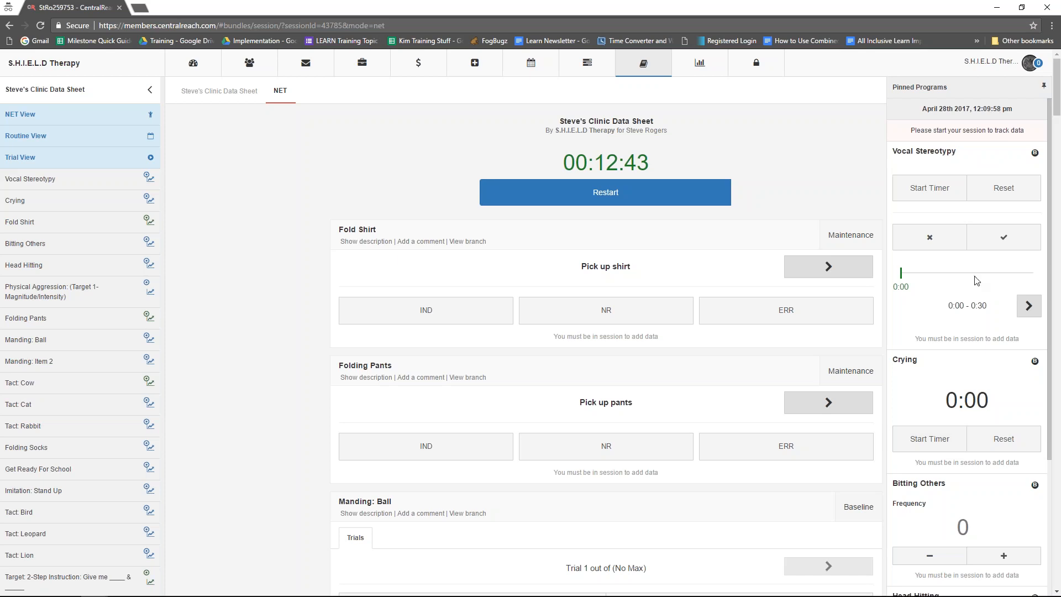
left_click(1046, 86)
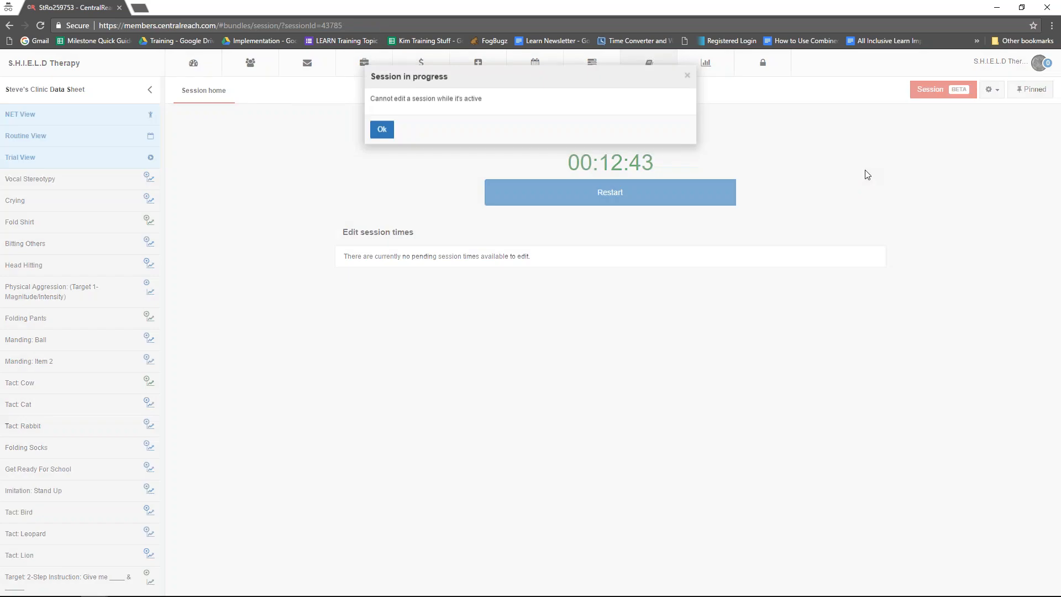
left_click(688, 76)
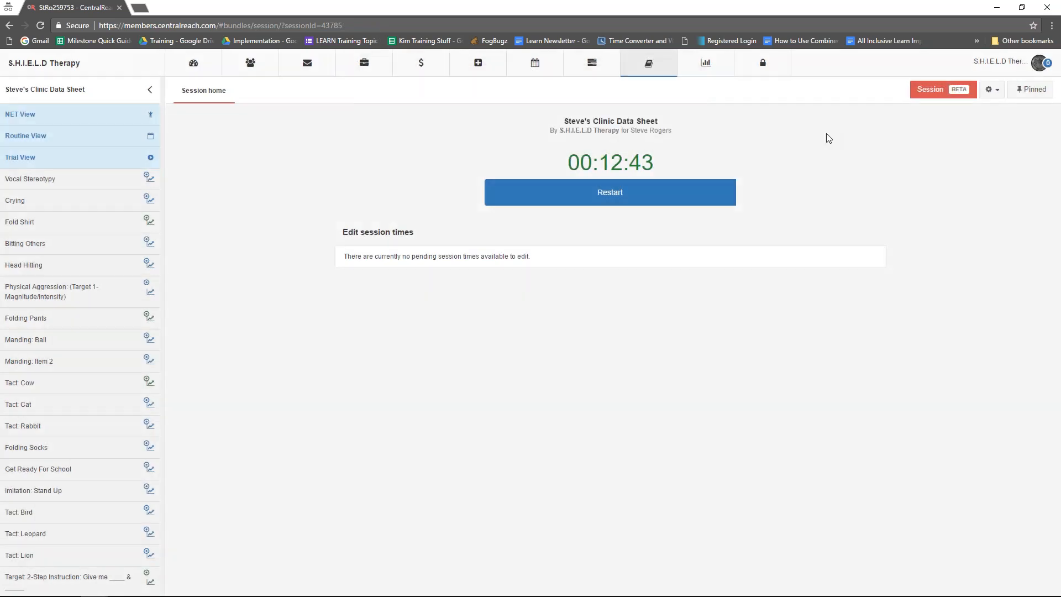
left_click(928, 102)
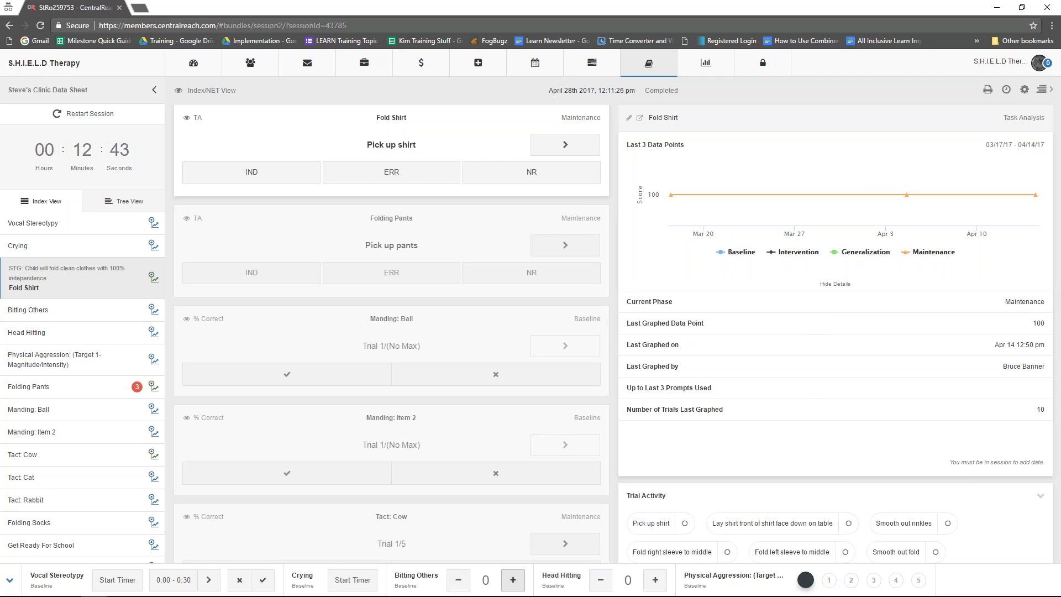
- Collapse and restore the pinned programs bar, and hide both the target list and target details sidebars
left_click(10, 582)
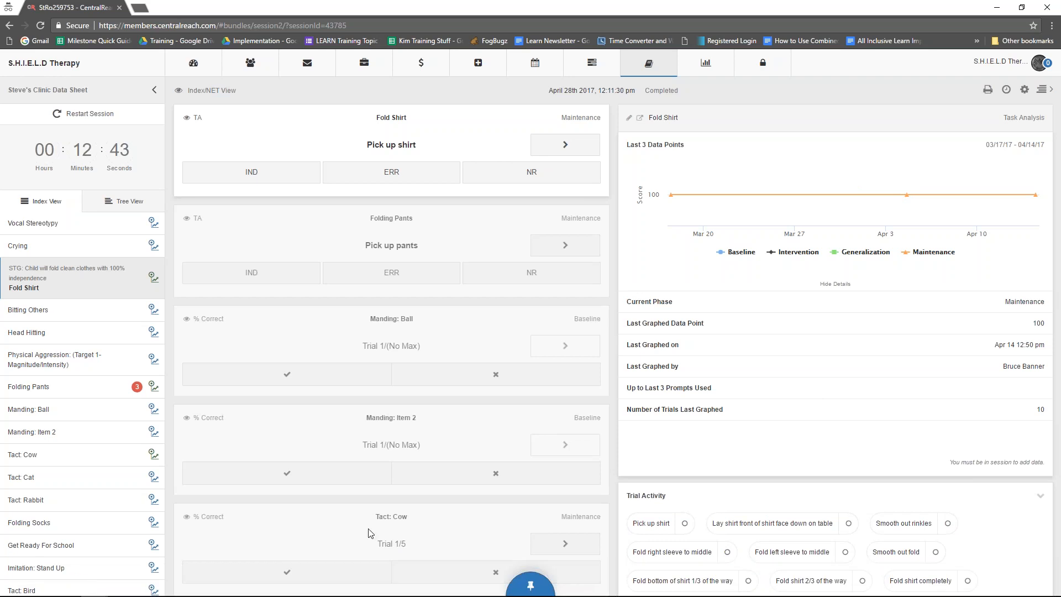
left_click(548, 587)
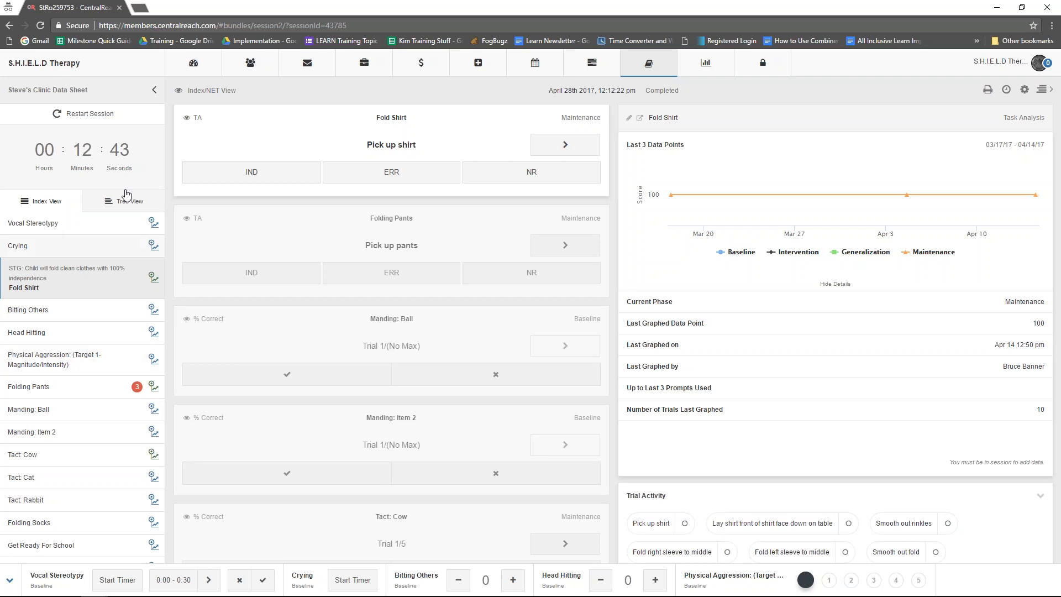
left_click(154, 91)
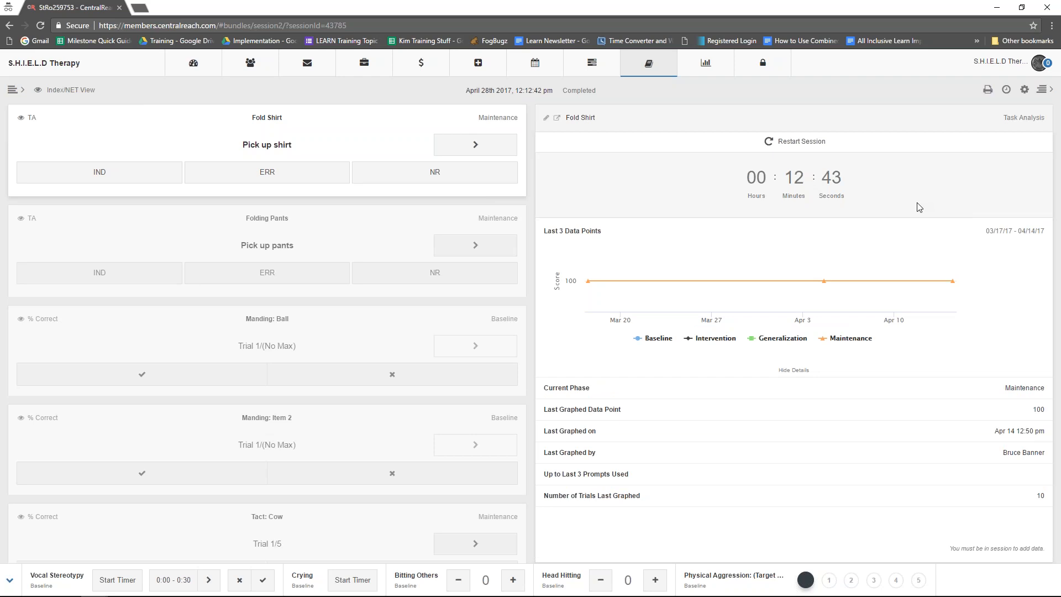
left_click(1043, 91)
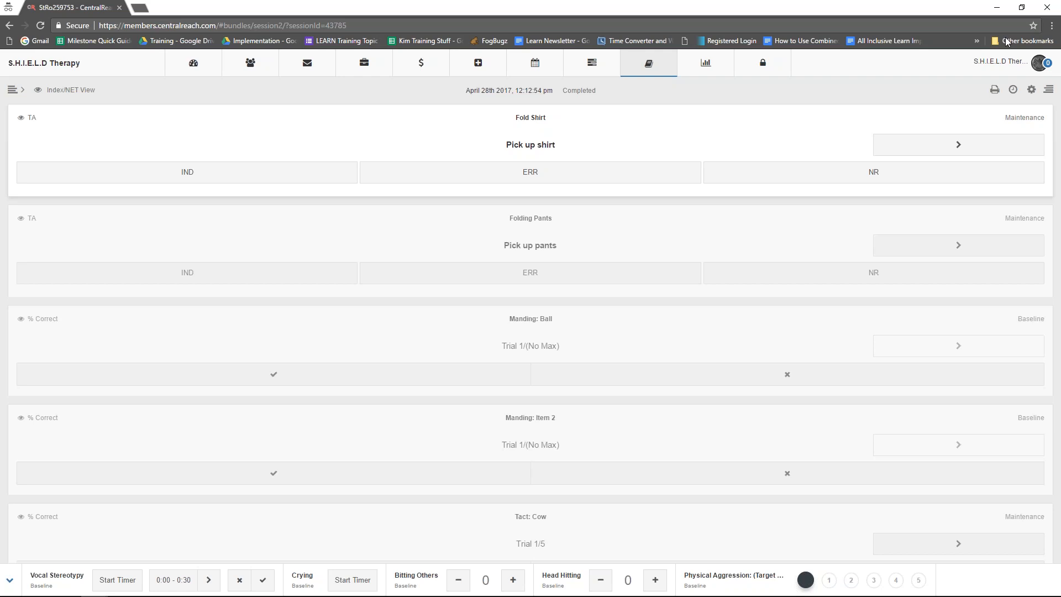
- Restore the browser window from full screen, centre it and shrink it until the page switches to its compact layout
left_click(1022, 9)
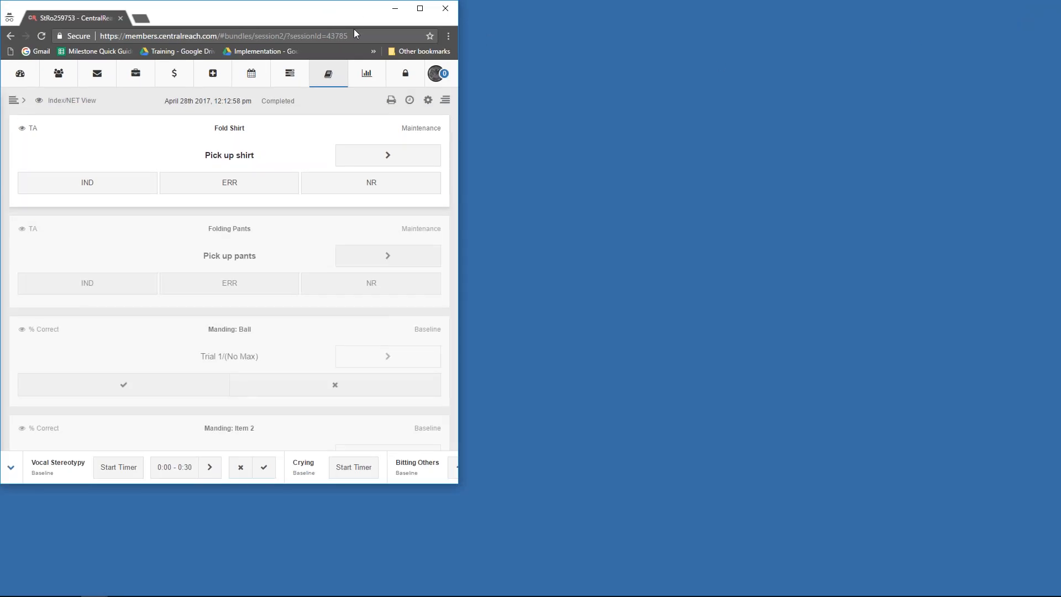
left_click_drag(332, 17, 634, 23)
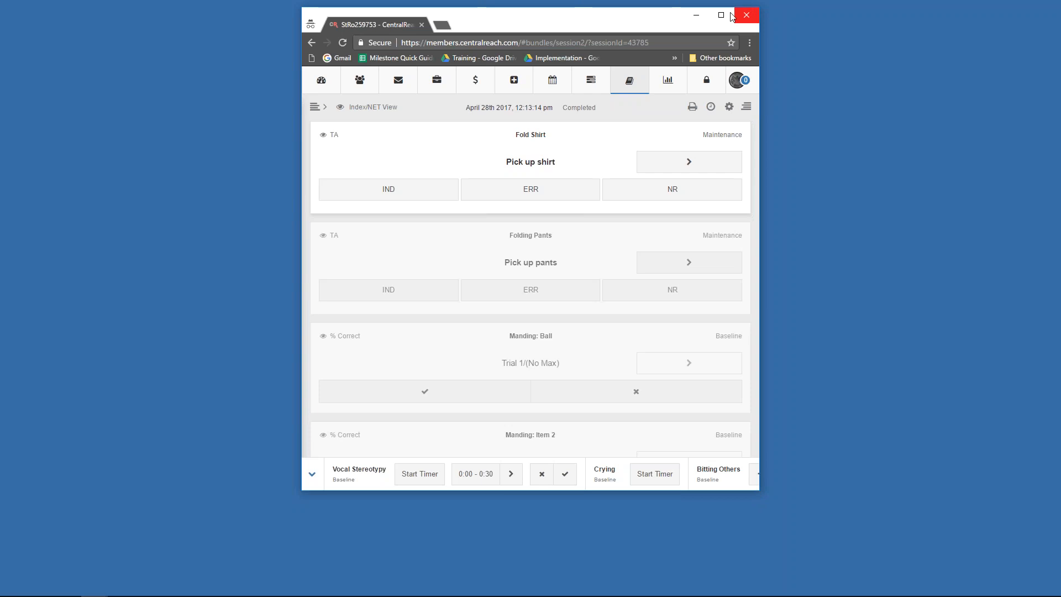
left_click_drag(648, 6, 631, 55)
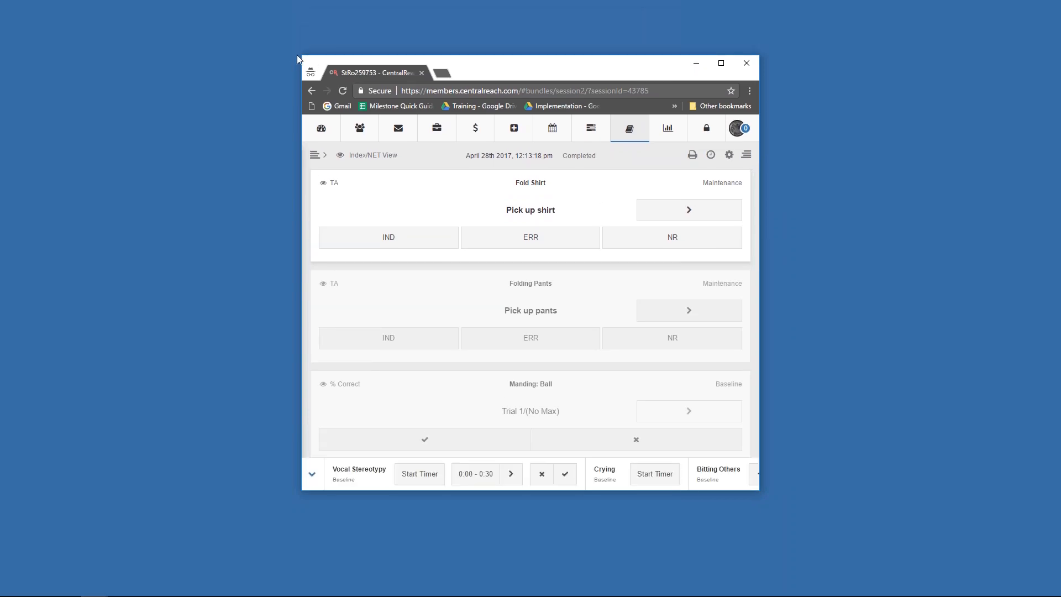
left_click_drag(303, 56, 401, 155)
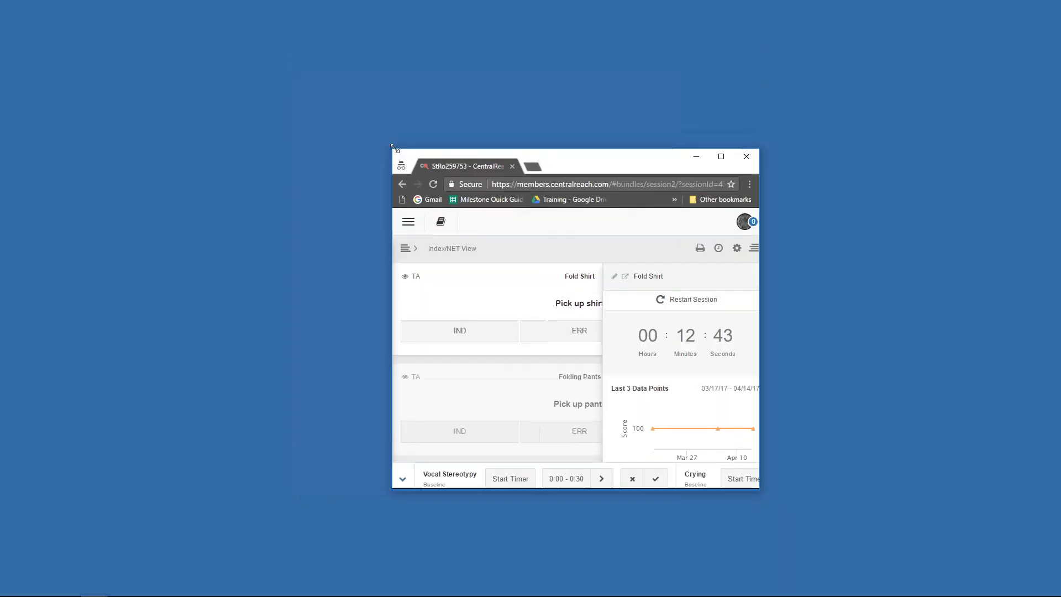
- Check the compact layout by showing and hiding the target list and target details sidebars
left_click(748, 250)
scroll(602, 298, "down", 2)
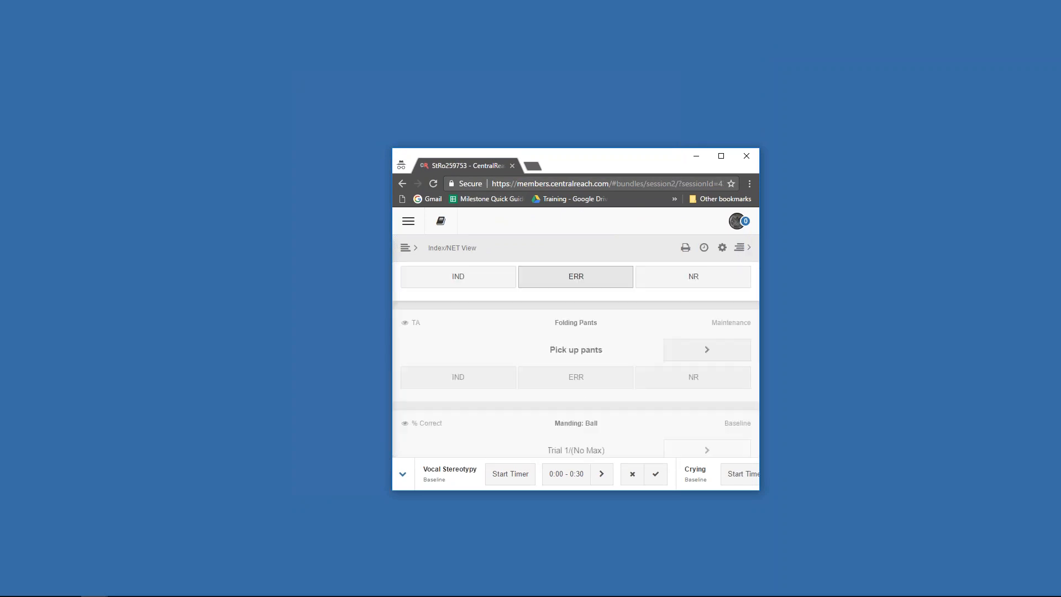
scroll(597, 354, "up", 2)
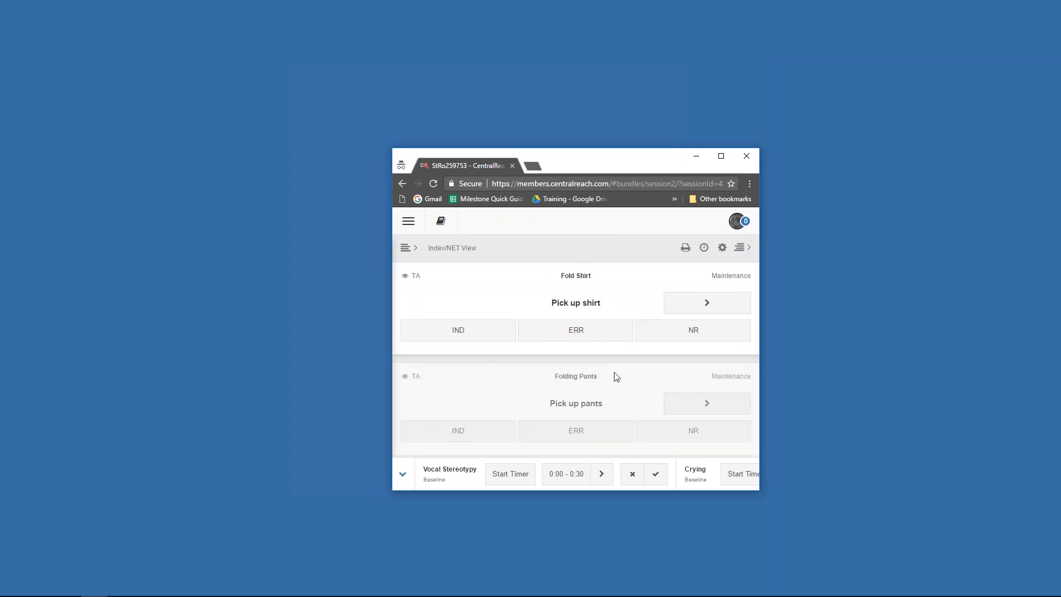
left_click_drag(598, 166, 556, 84)
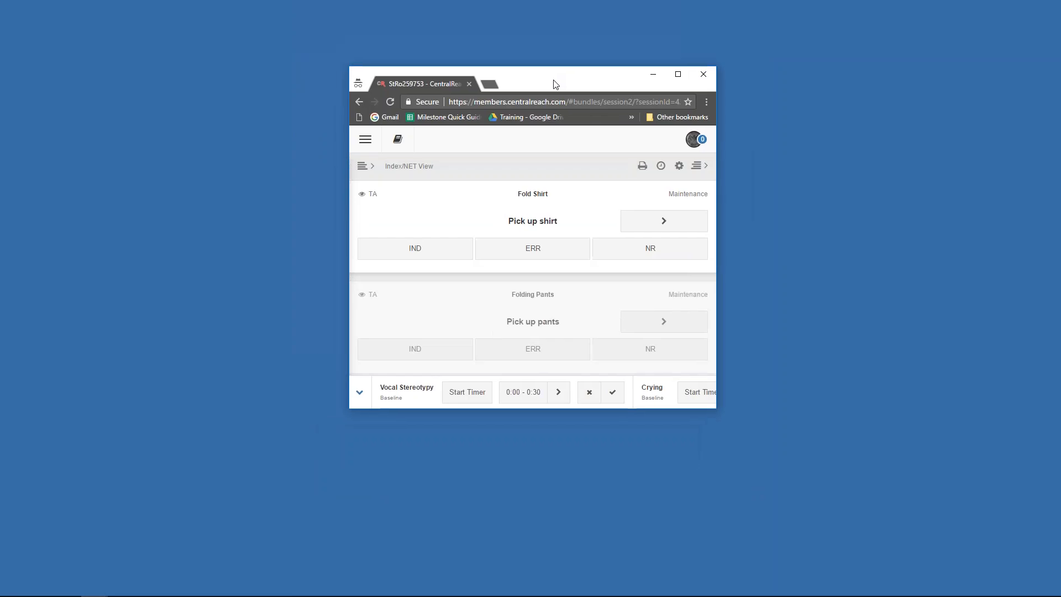
left_click(363, 167)
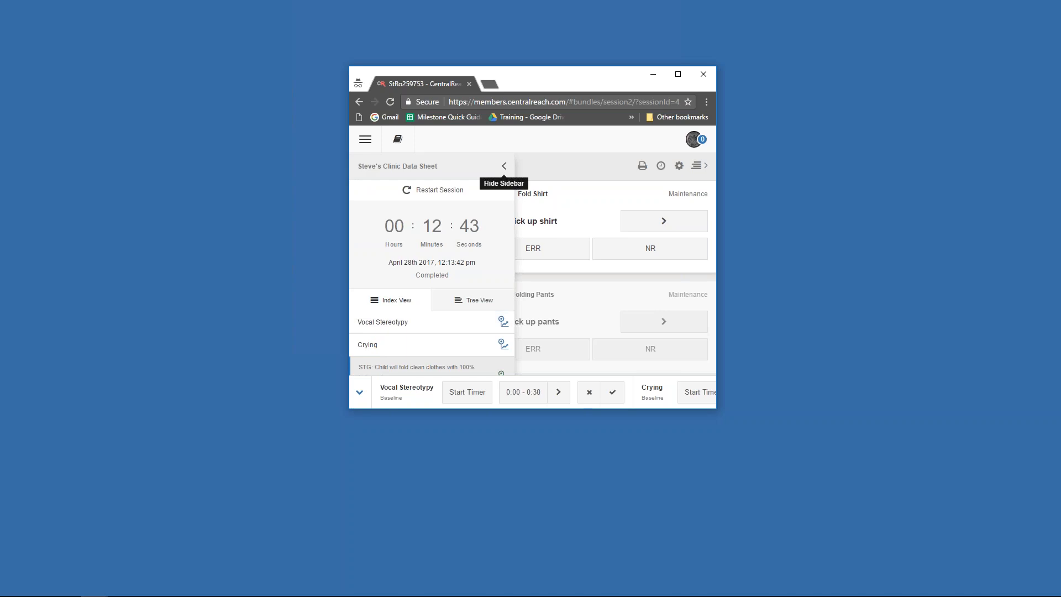
left_click(504, 166)
left_click(701, 169)
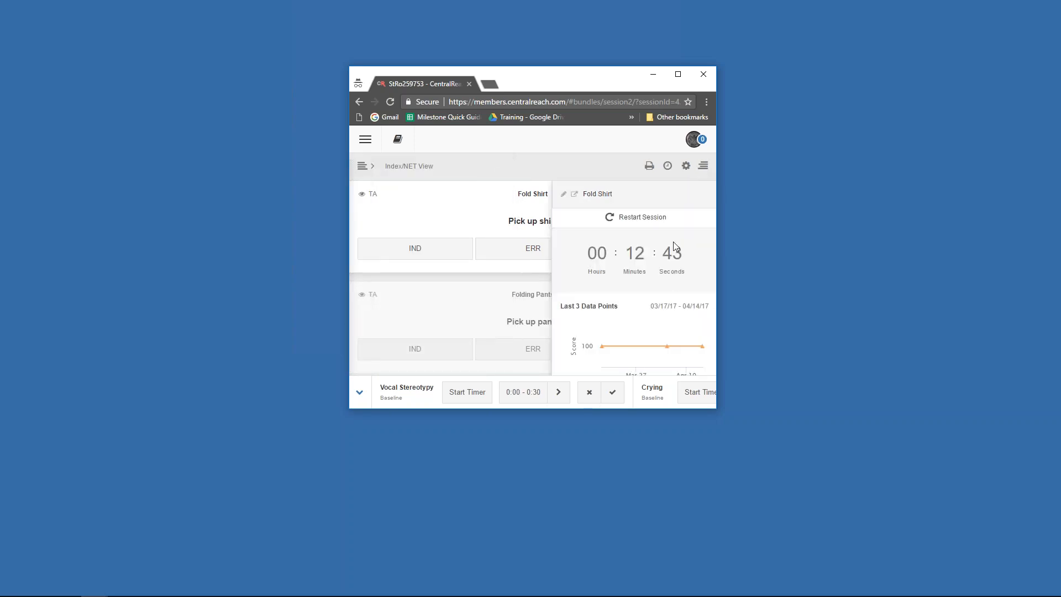
left_click(703, 169)
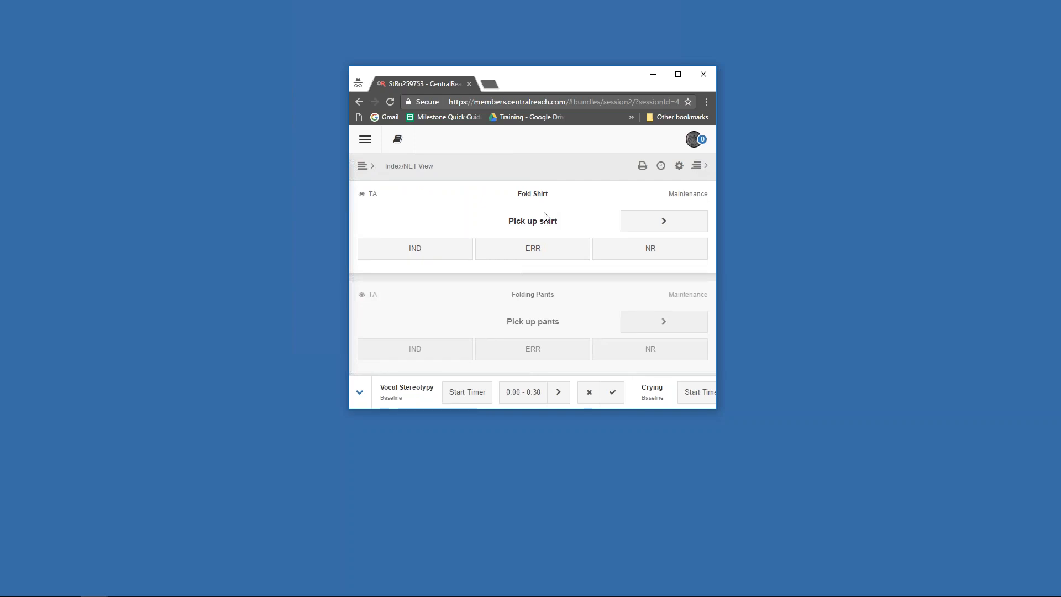
- Maximize the browser window and show the sidebar with the session timer and target list
left_click(679, 74)
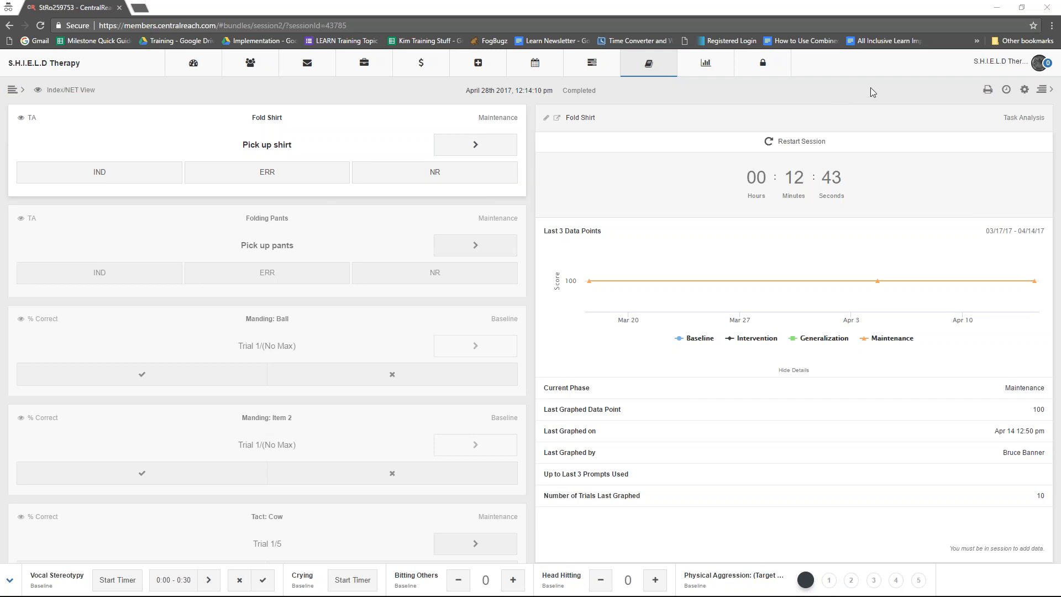
left_click(1022, 7)
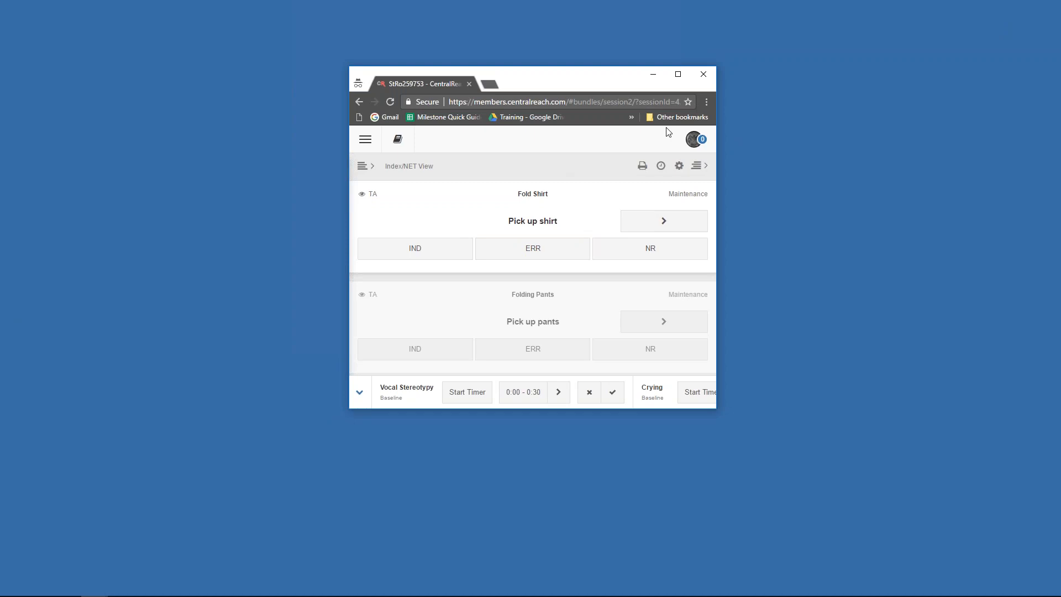
left_click(679, 74)
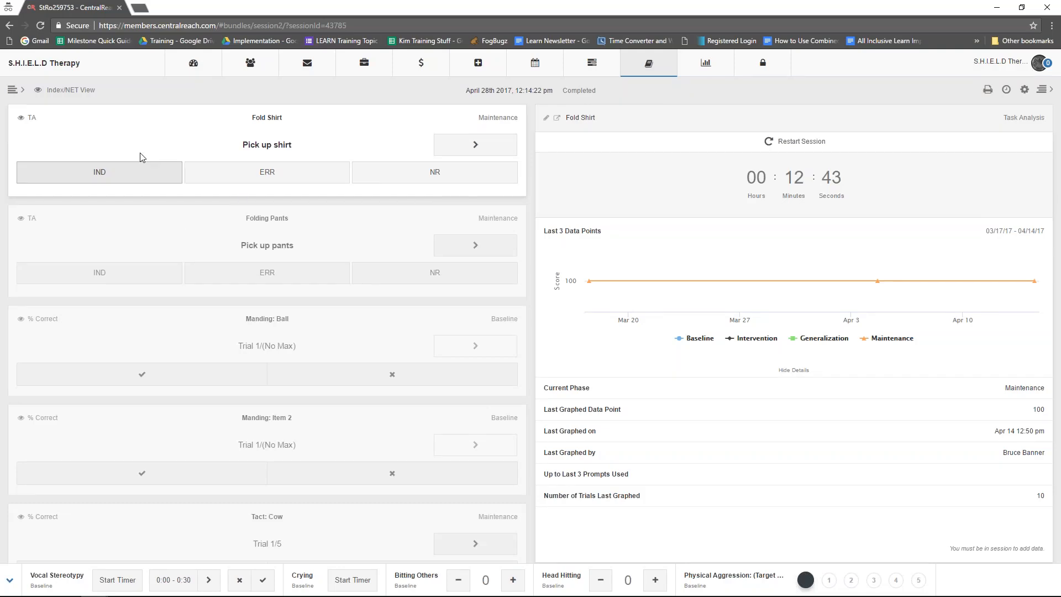
left_click(13, 92)
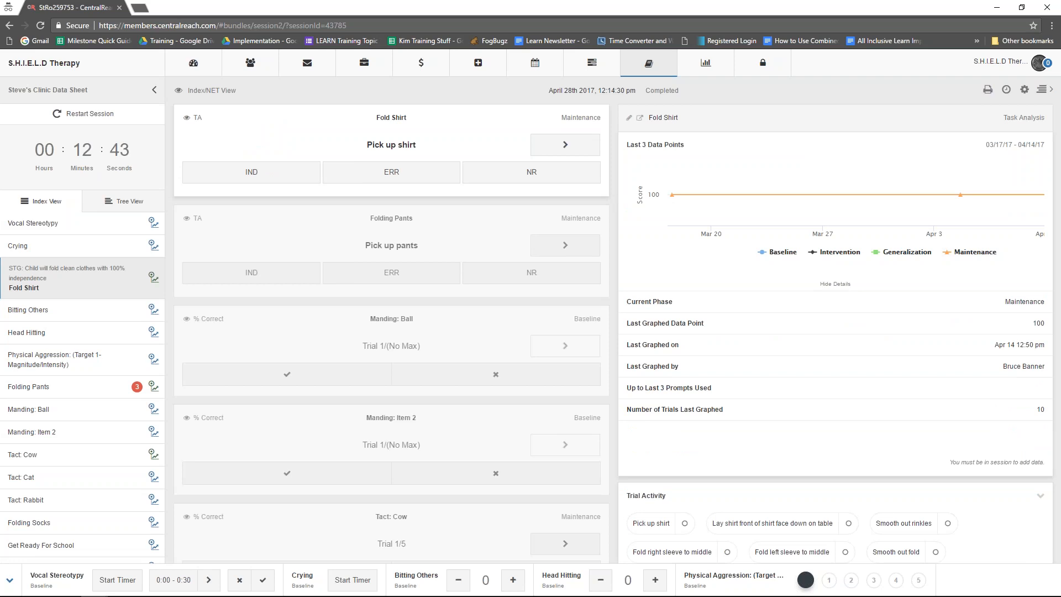
- Restart the data sheet's session and pause its timer
left_click(91, 117)
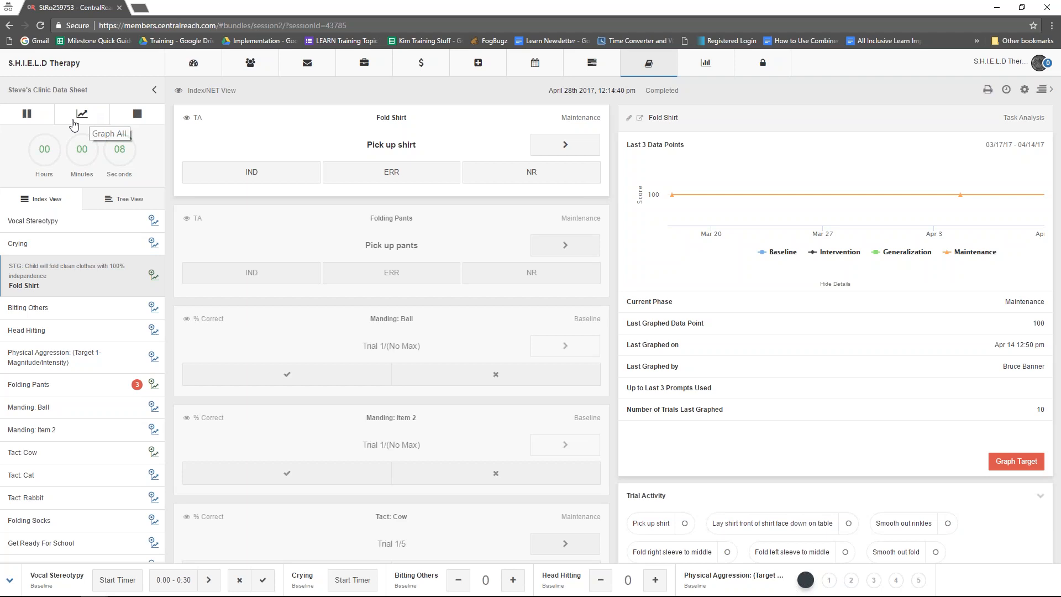
left_click(28, 114)
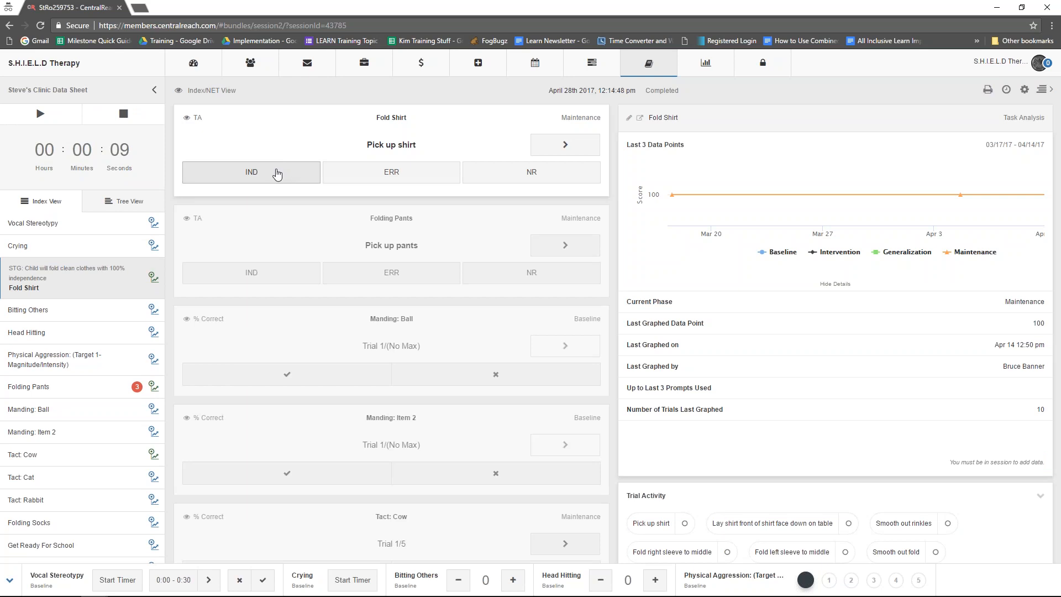
- Score the Pick up shirt step of Fold Shirt as IND and start the session timer
left_click(277, 175)
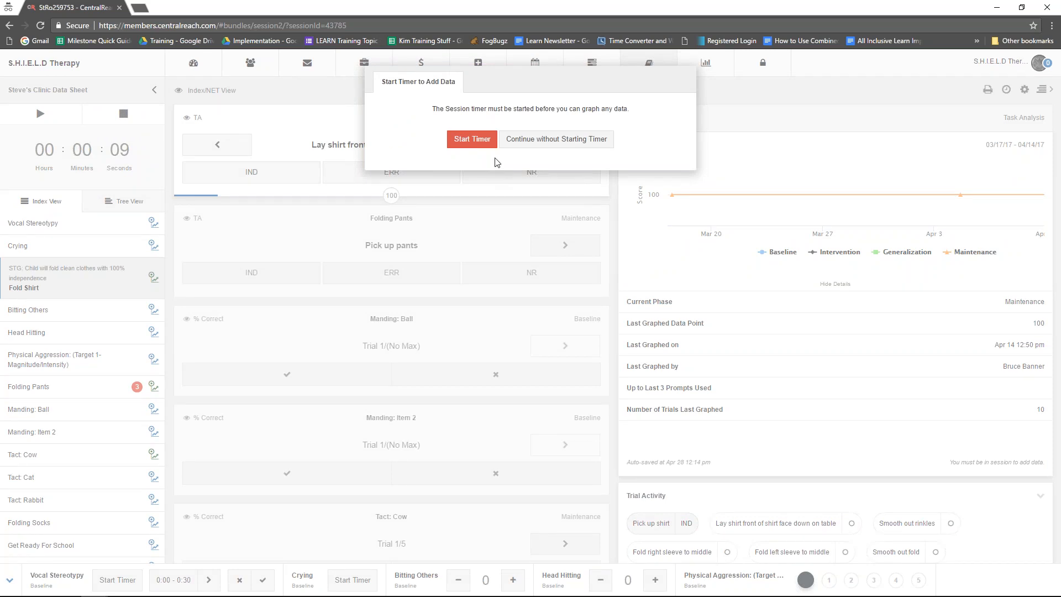
left_click(464, 142)
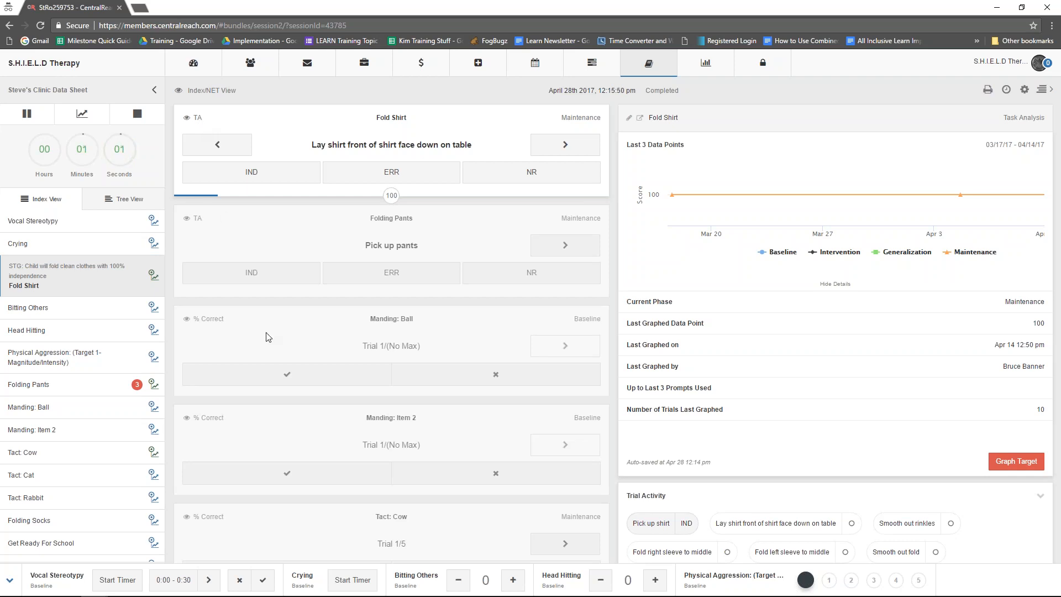
- Switch between the Manding: Ball and Fold Shirt targets to compare their details, ending on Fold Shirt
left_click(354, 355)
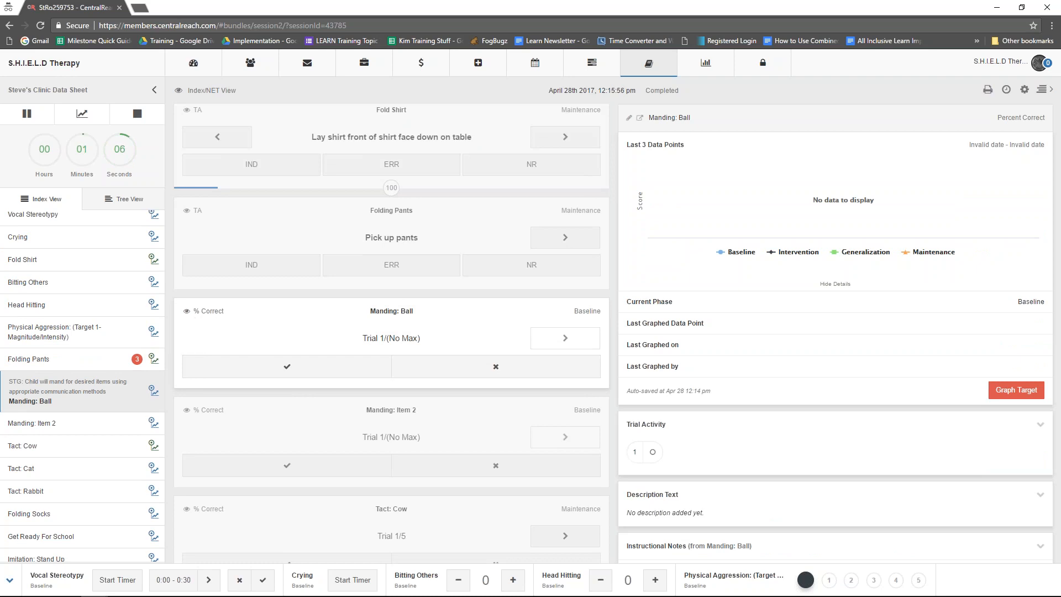
scroll(282, 326, "up", 1)
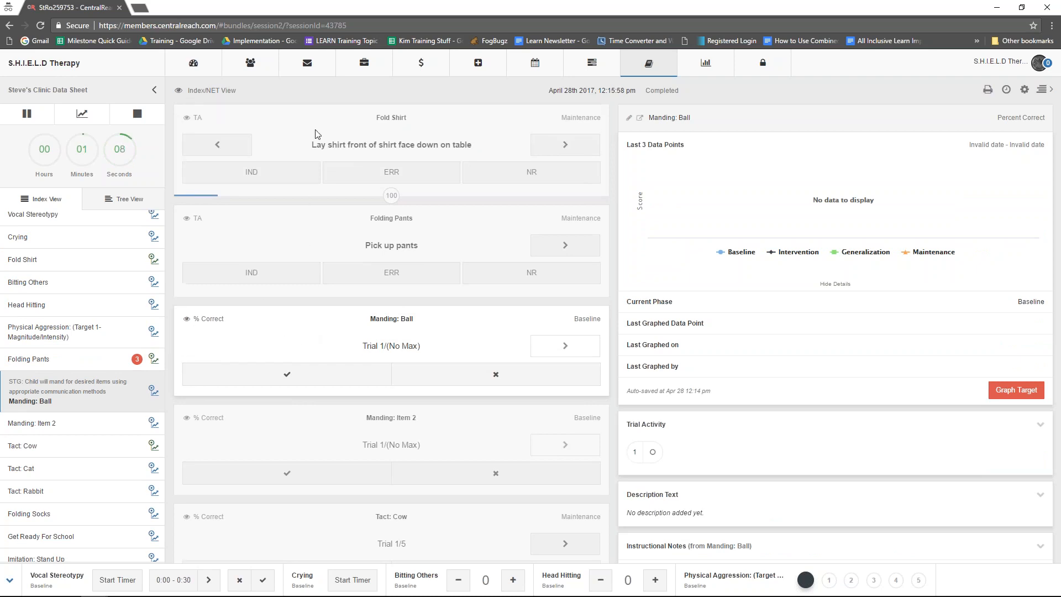
left_click(371, 126)
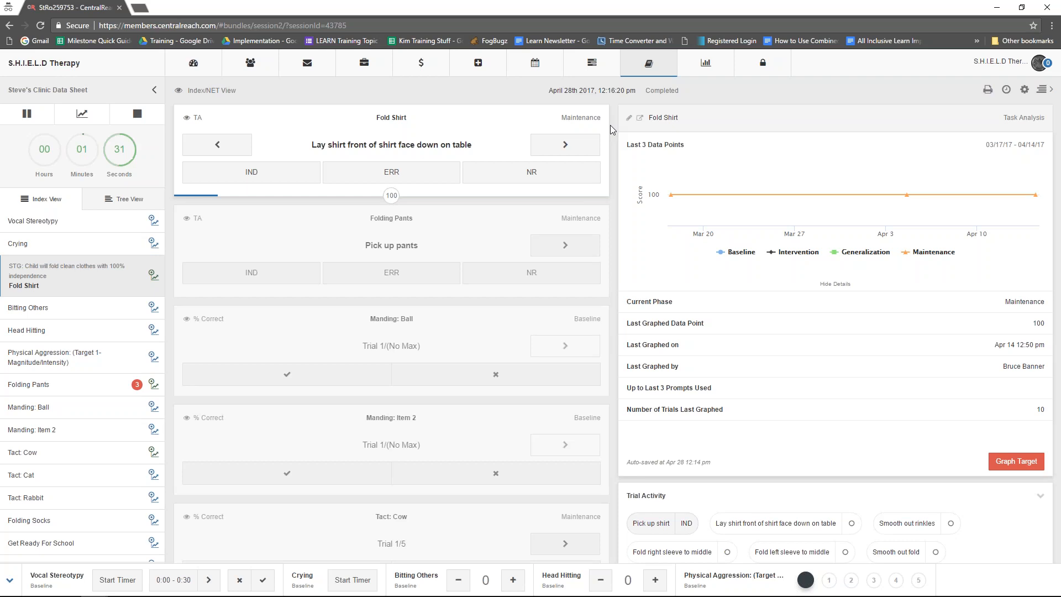
left_click(433, 327)
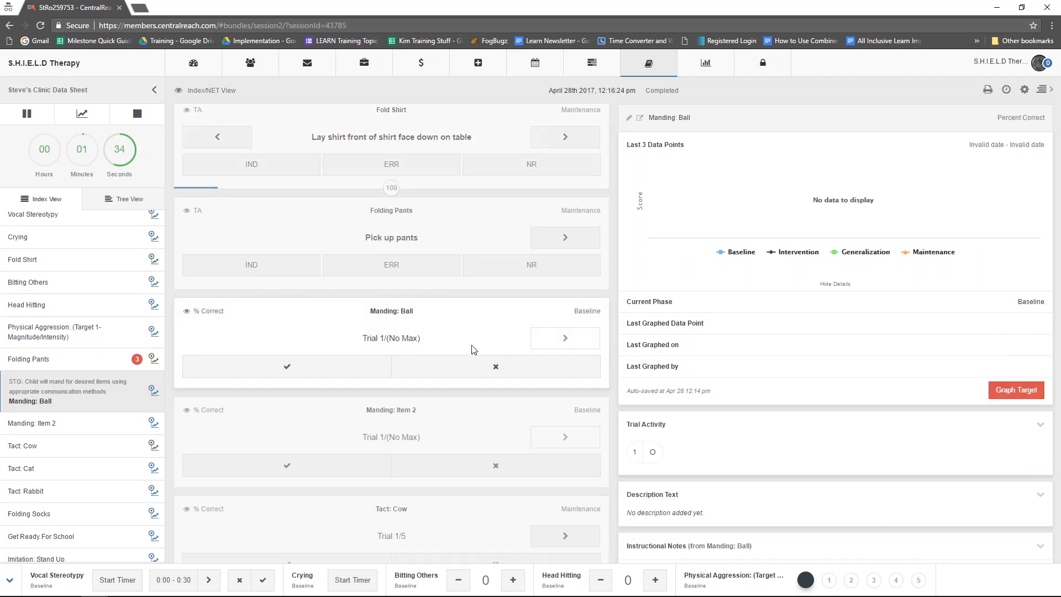
scroll(380, 166, "up", 1)
left_click(389, 114)
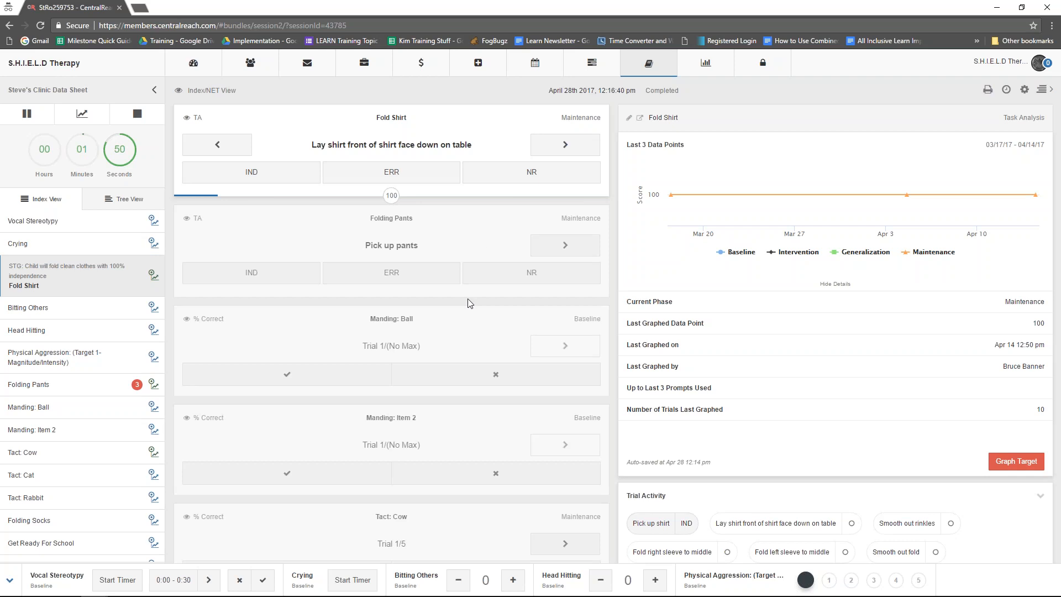
- Compare the details of the Manding: Ball and Folding Socks targets, ending back on Fold Shirt
left_click(405, 346)
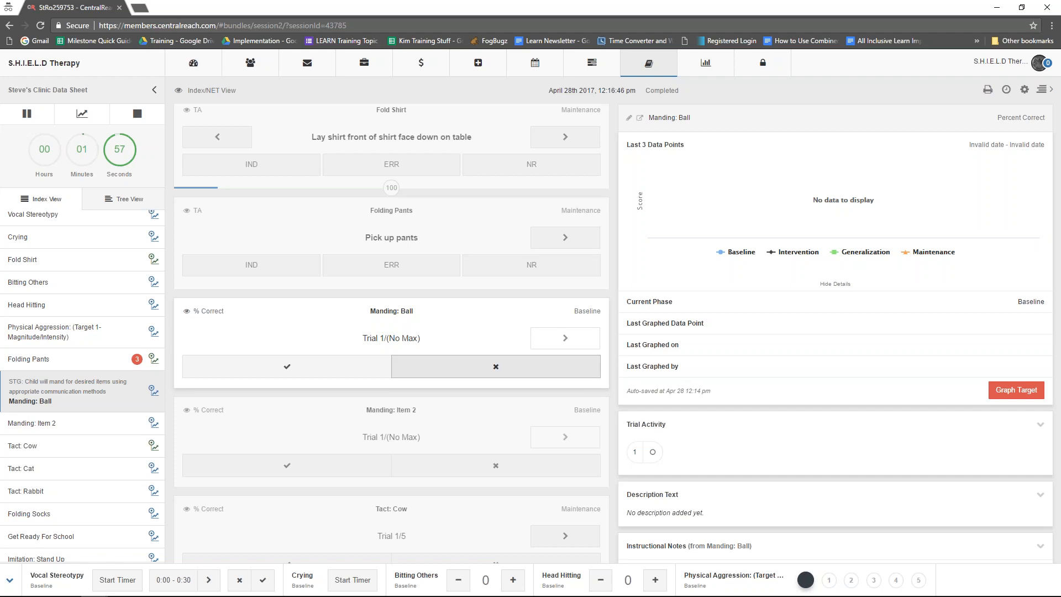
scroll(476, 369, "down", 4)
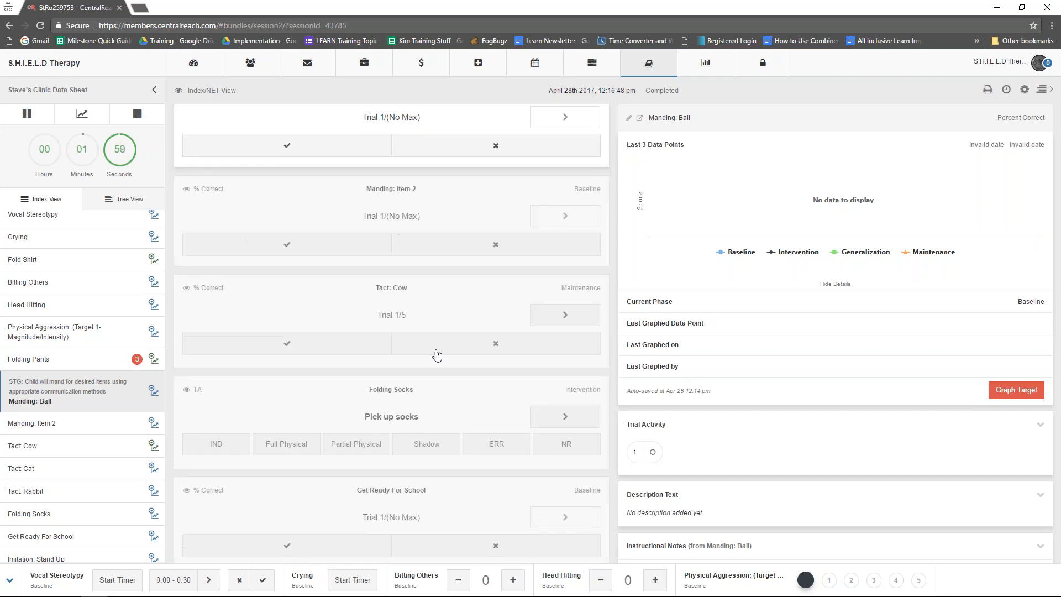
left_click(406, 394)
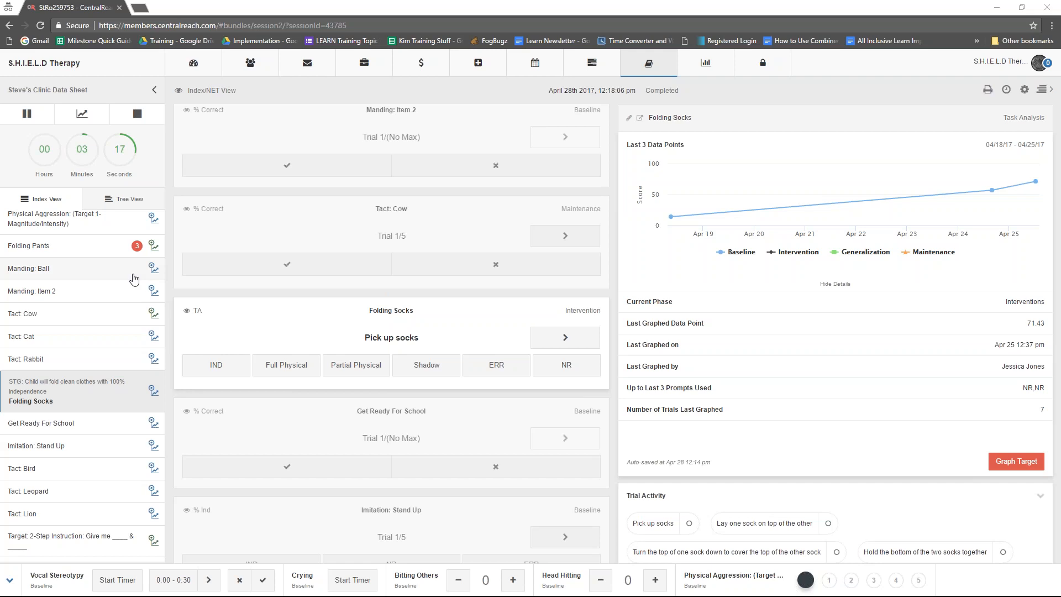
scroll(316, 237, "up", 5)
left_click(338, 142)
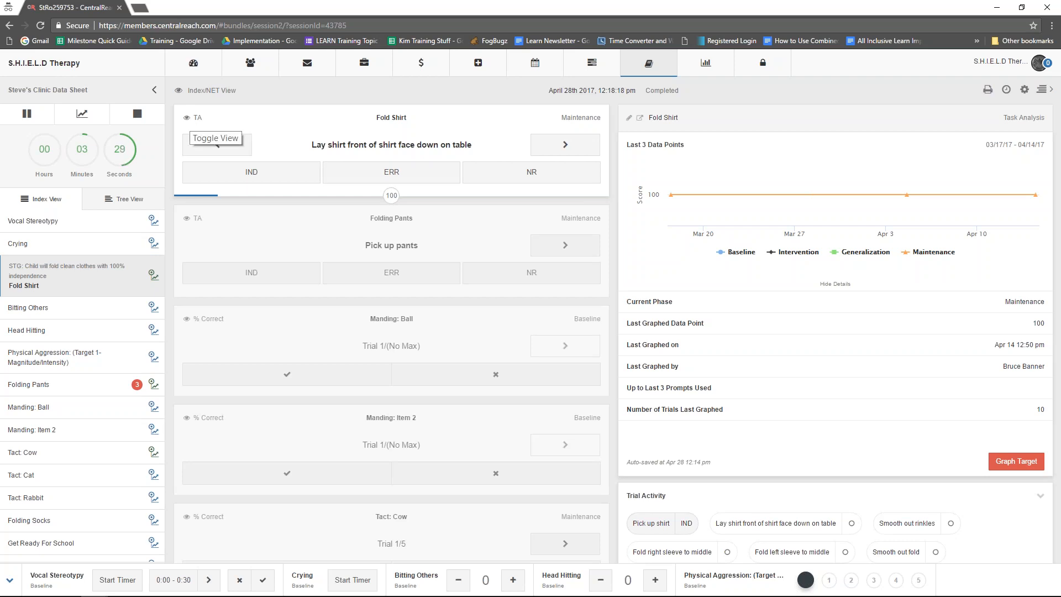
- Review Fold Shirt's scored Pick up shirt step, and view all its steps at once before returning to the single-step view
left_click(210, 151)
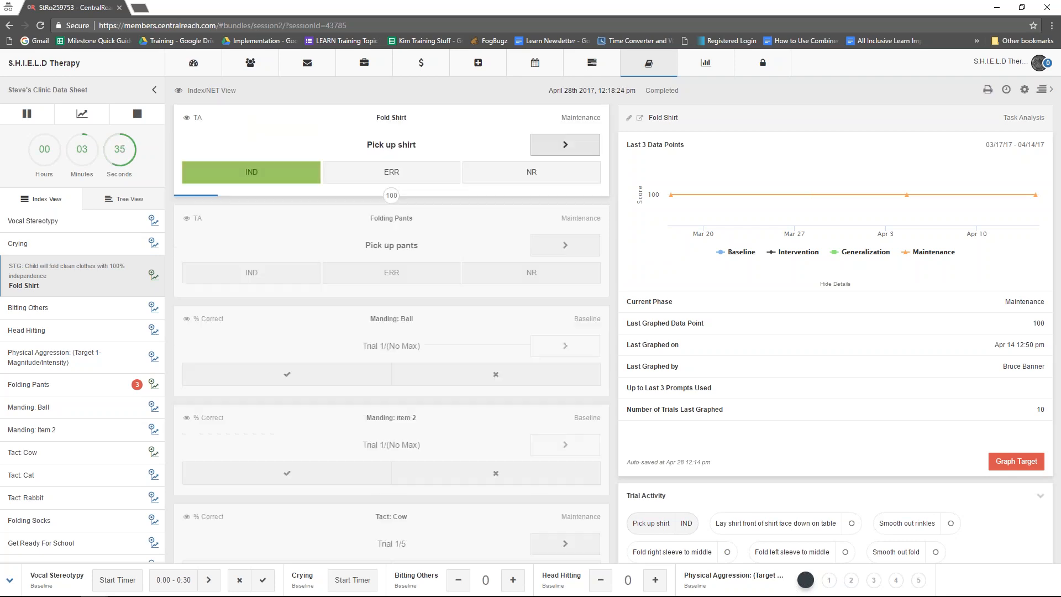
left_click(564, 146)
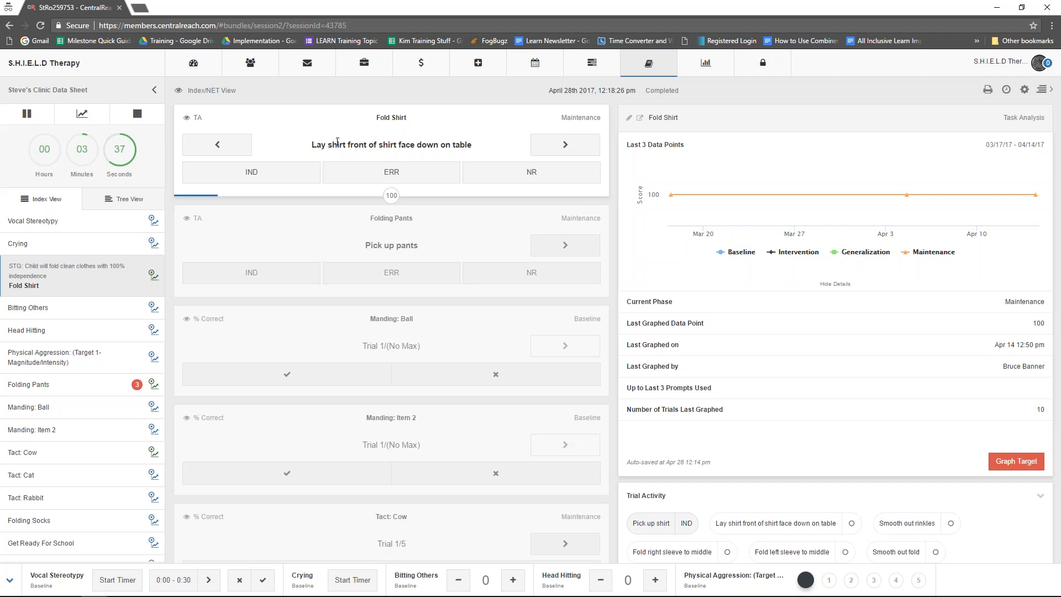
left_click(187, 118)
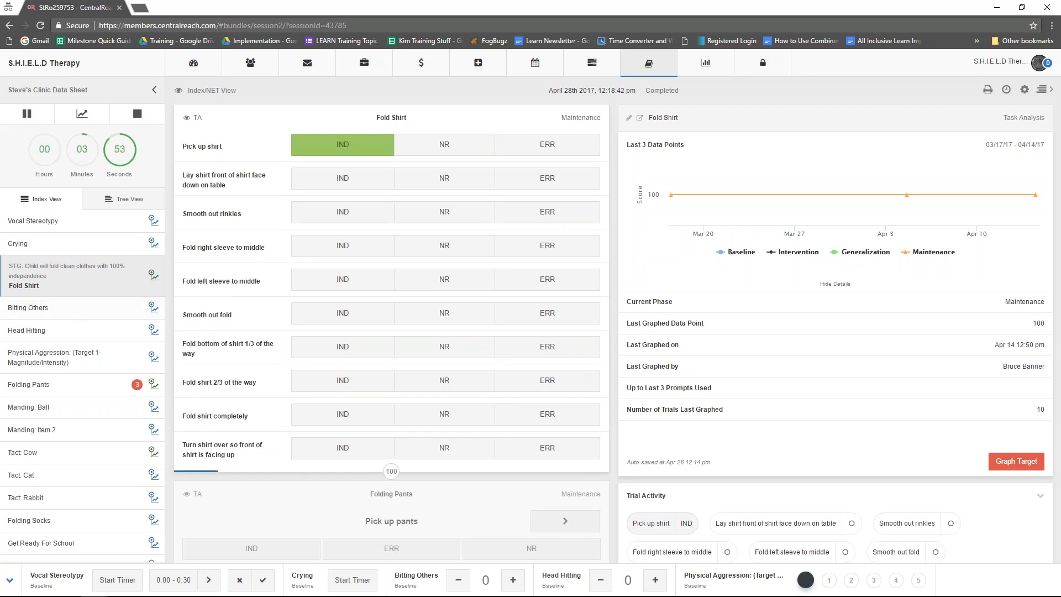
left_click(187, 118)
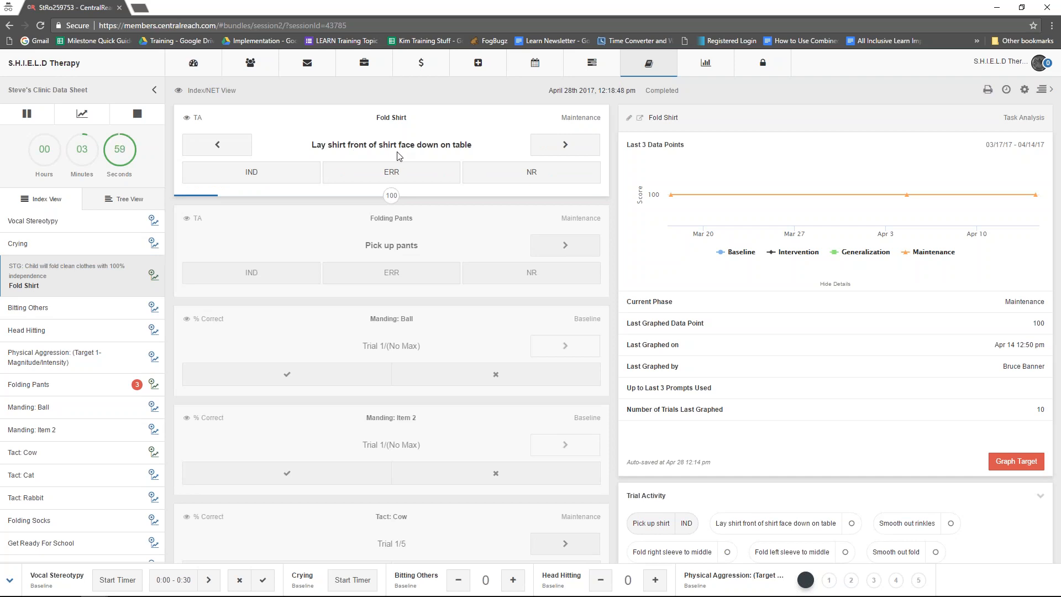
- In Fold Shirt, score the lay shirt face down and fold right sleeve steps IND, and smooth out rinkles and fold left sleeve NR
left_click(293, 176)
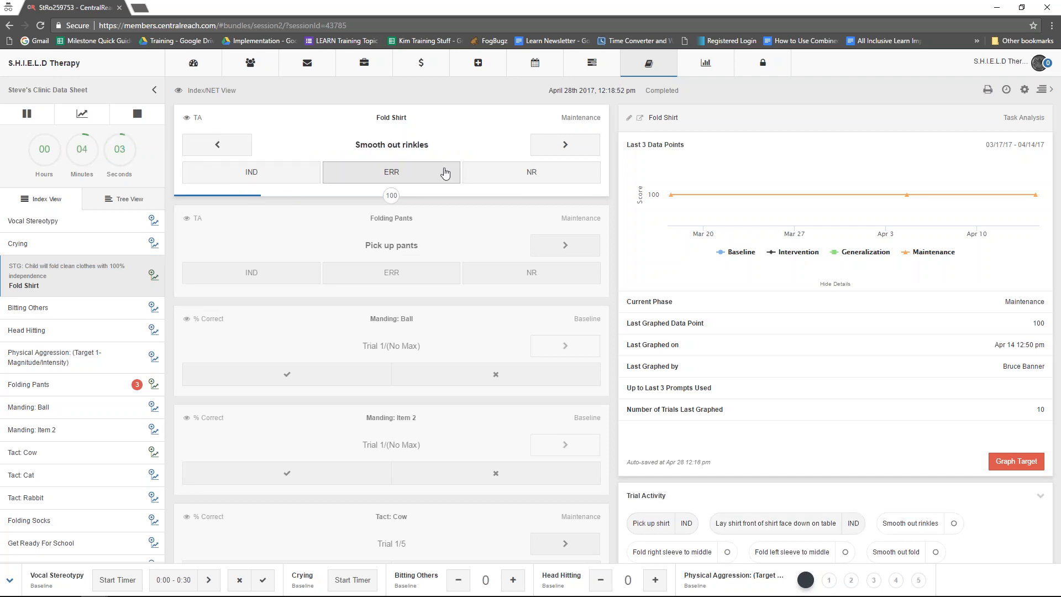
left_click(470, 179)
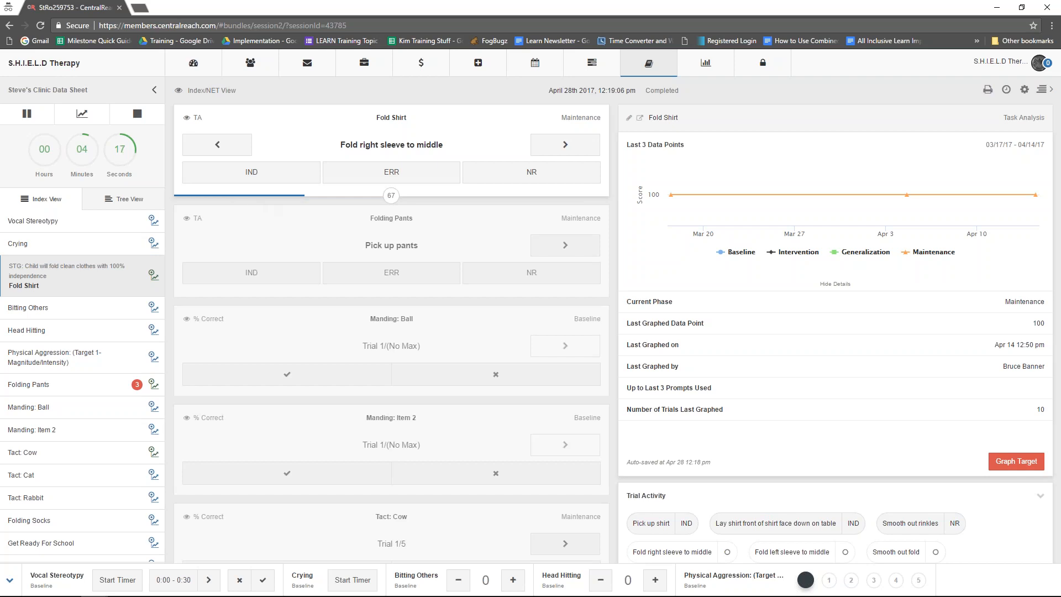
left_click(187, 119)
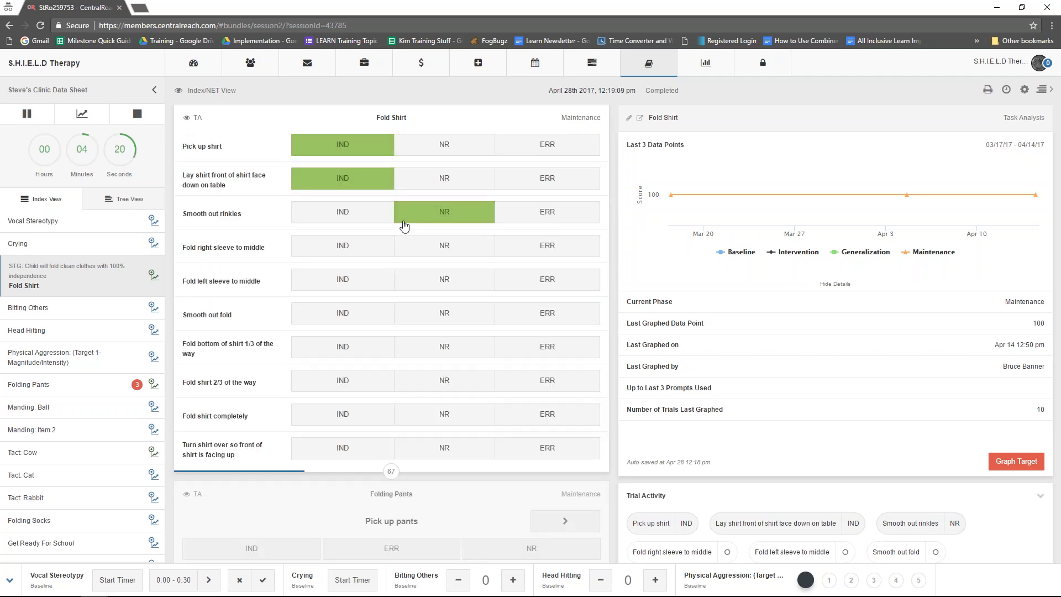
left_click(188, 121)
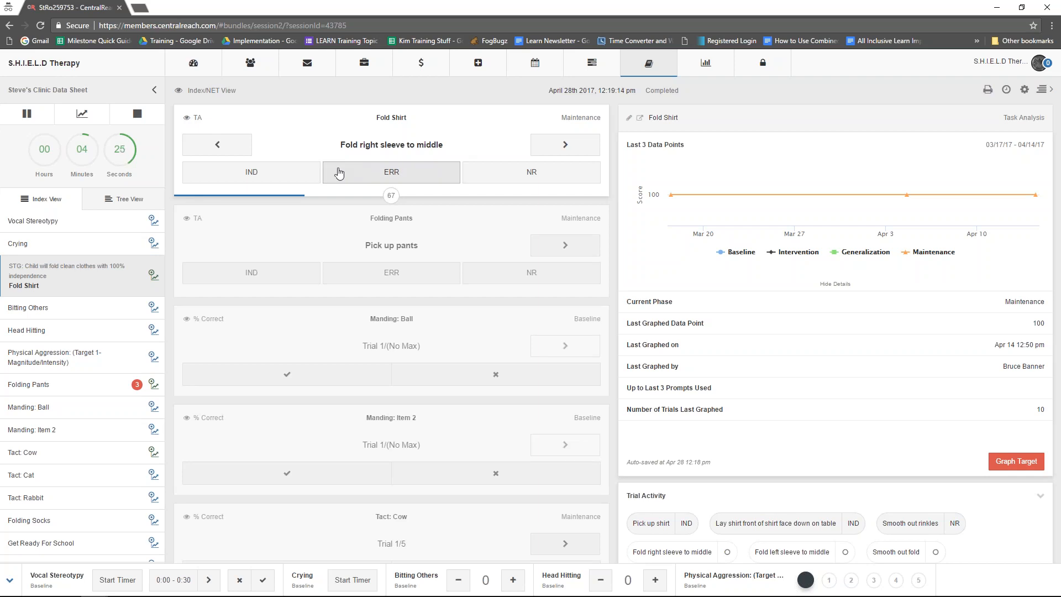
left_click(272, 173)
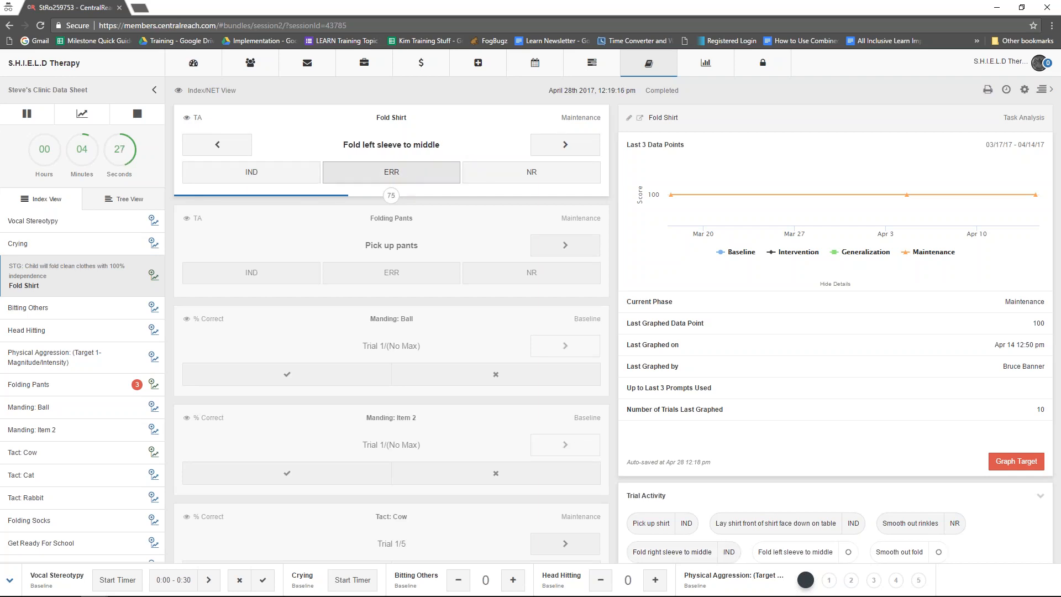
left_click(487, 176)
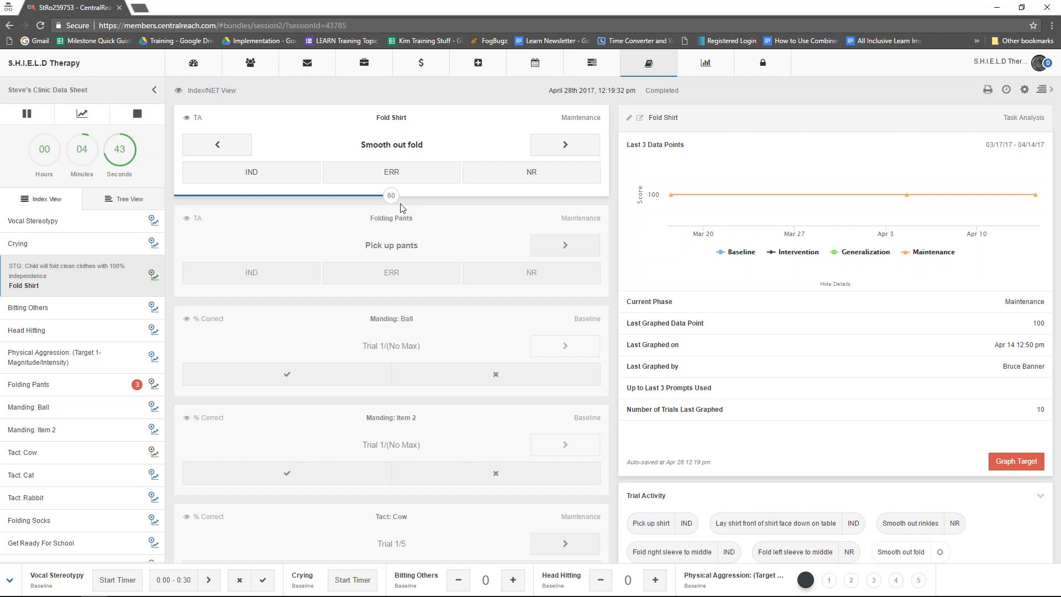
- Score the five remaining Fold Shirt steps, from Smooth out fold through turning the shirt over, as IND
left_click(268, 177)
left_click(268, 177)
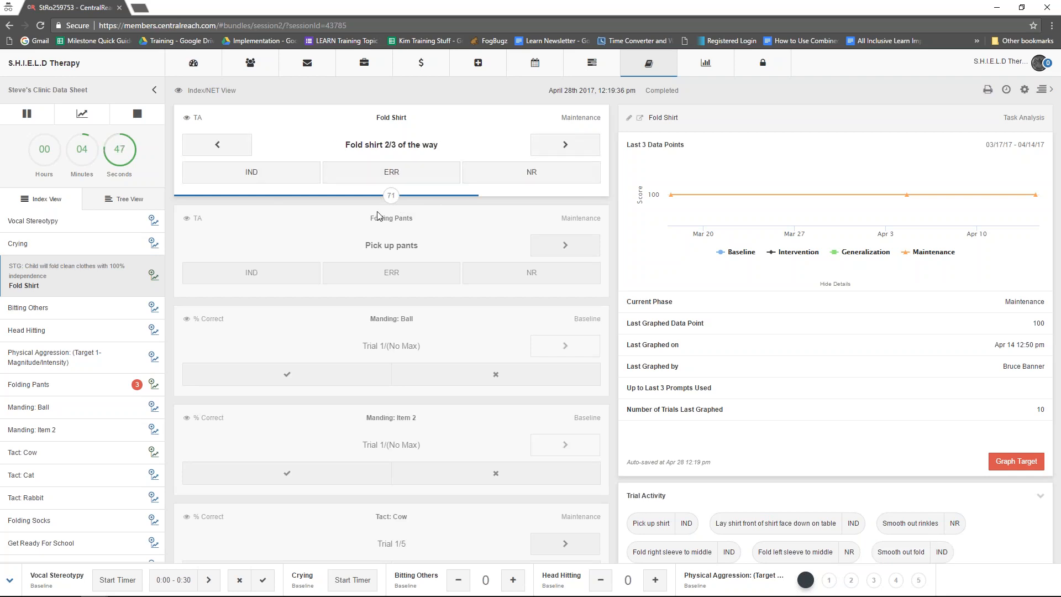
left_click(291, 179)
left_click(291, 178)
left_click(292, 179)
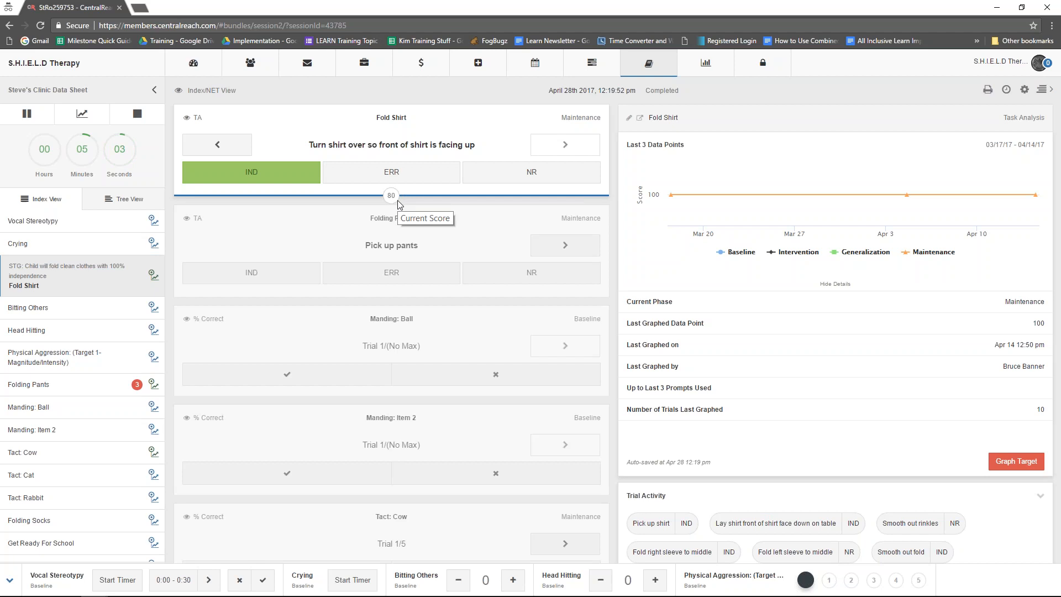
- Select the Tact: Cow target and score all five of its trials as correct
left_click(370, 325)
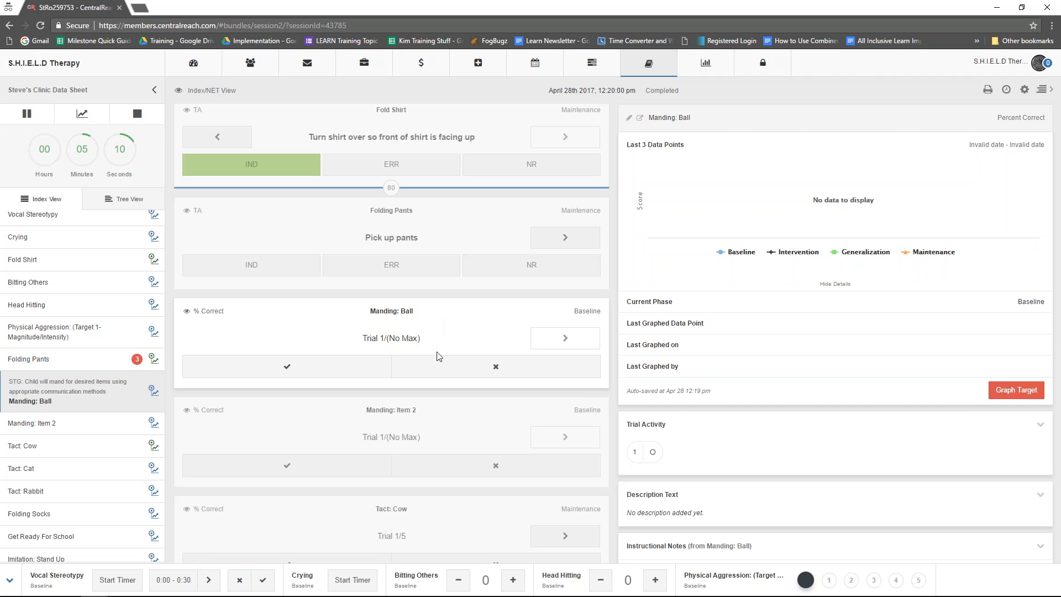
scroll(395, 387, "down", 2)
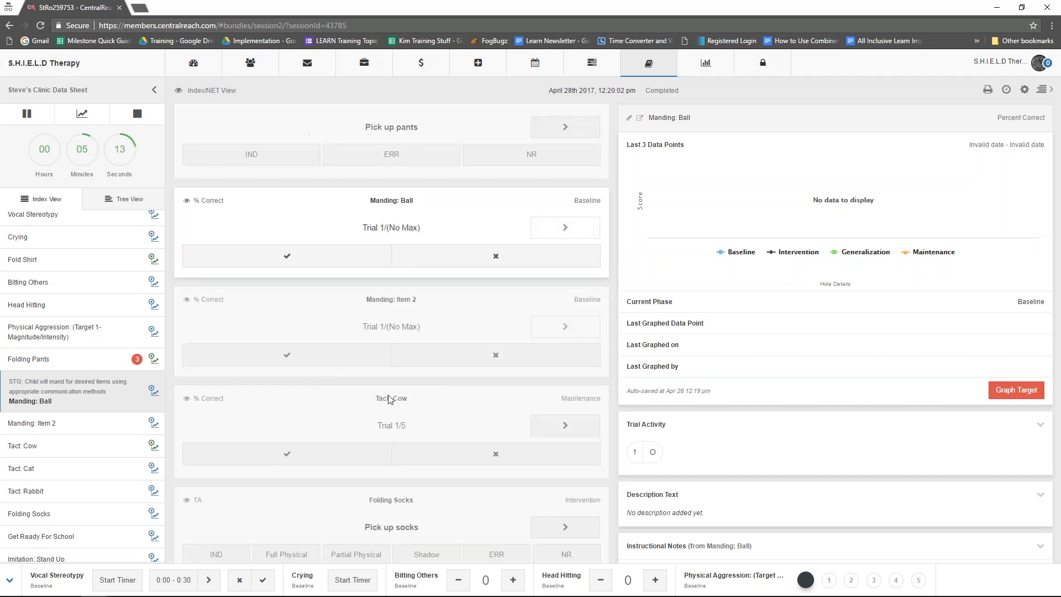
left_click(390, 399)
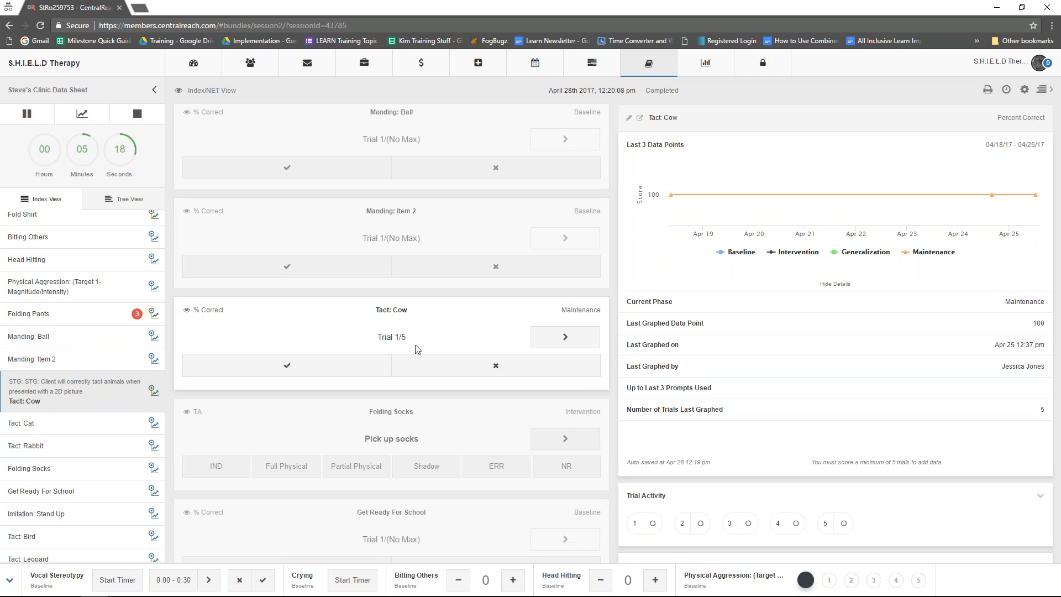
left_click(339, 369)
left_click(339, 369)
left_click(338, 369)
left_click(339, 369)
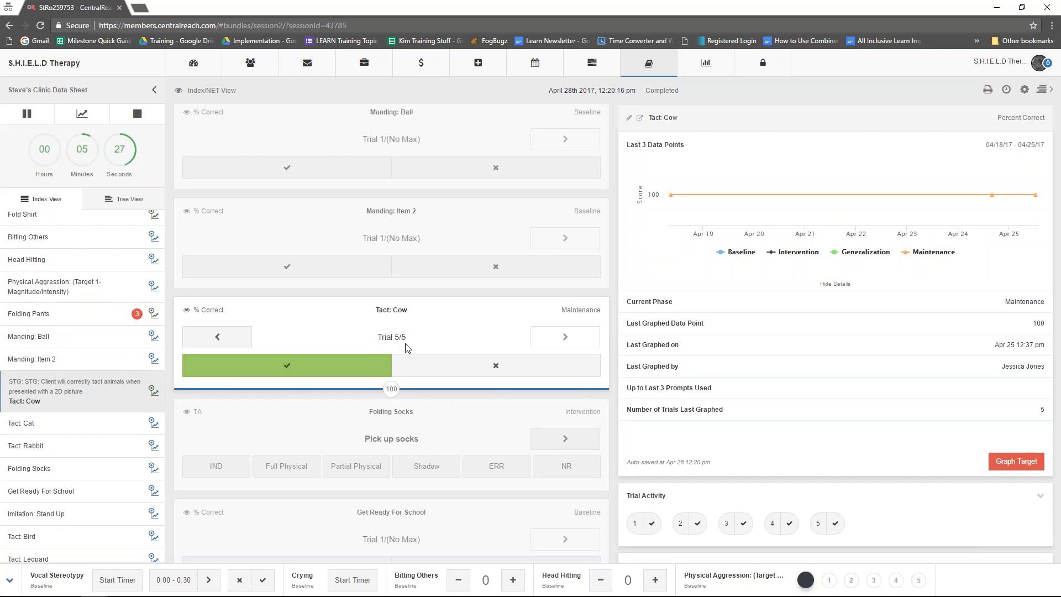
- Score Manding: Ball trials 1, 4 and 7 as correct and 2, 3, 5 and 6 as incorrect, checking them in the all-trials view
scroll(399, 350, "up", 3)
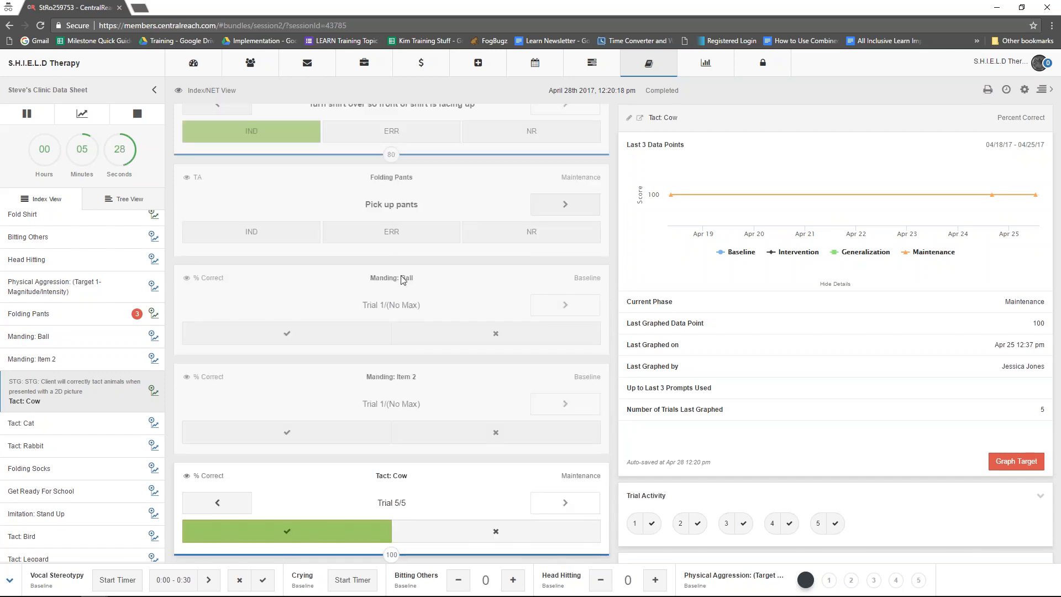
left_click(403, 279)
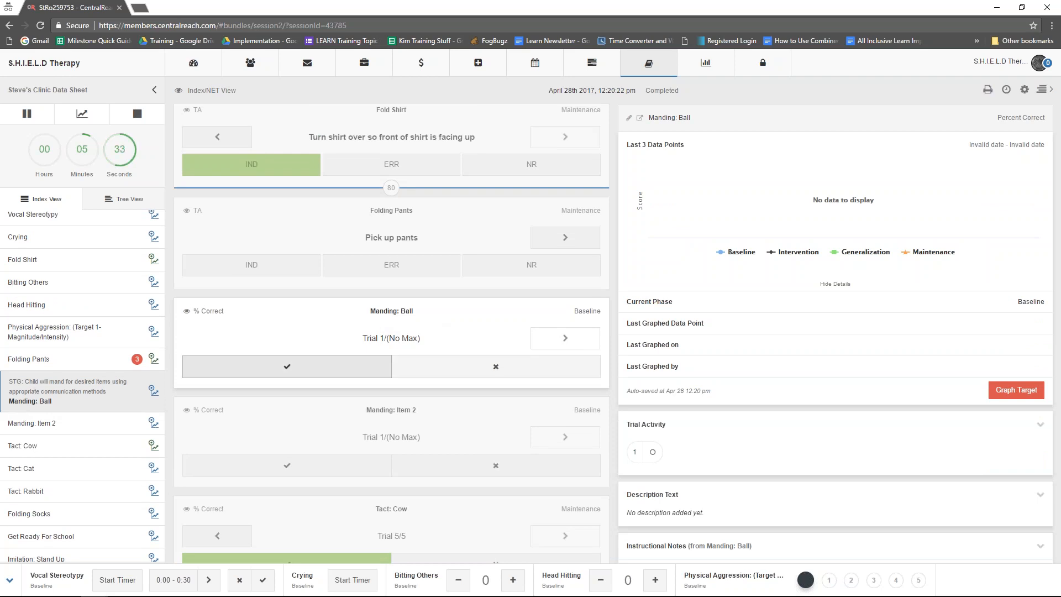
left_click(343, 367)
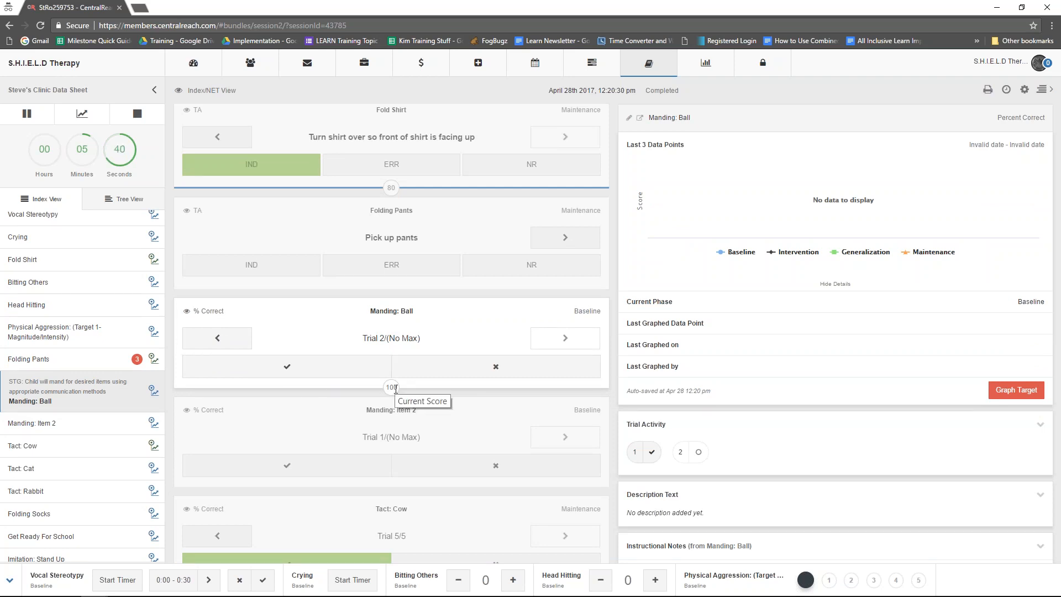
left_click(422, 369)
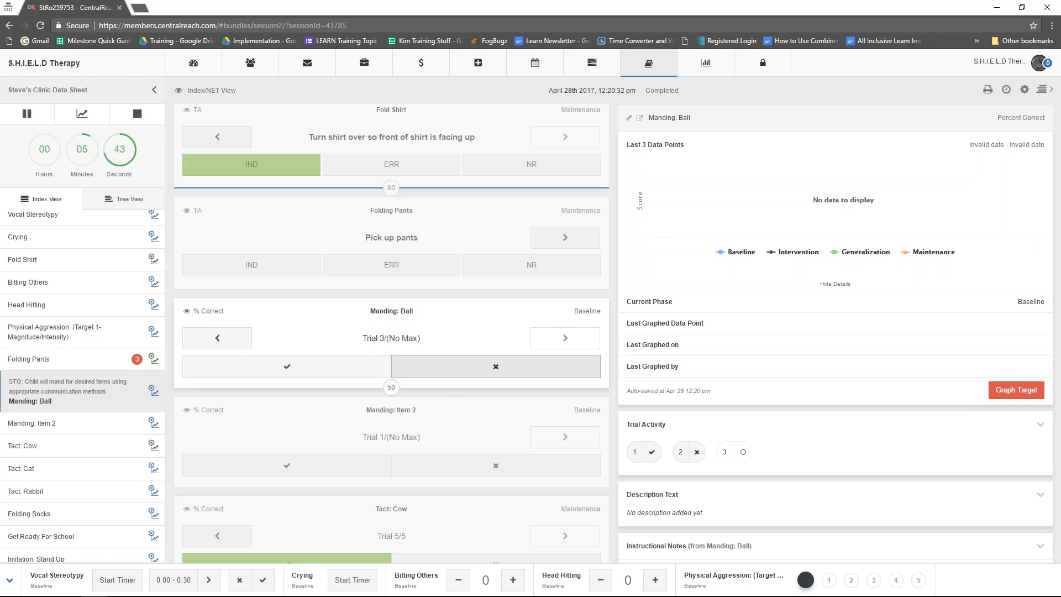
left_click(416, 370)
left_click(369, 369)
left_click(416, 370)
left_click(416, 370)
left_click(415, 369)
left_click(369, 368)
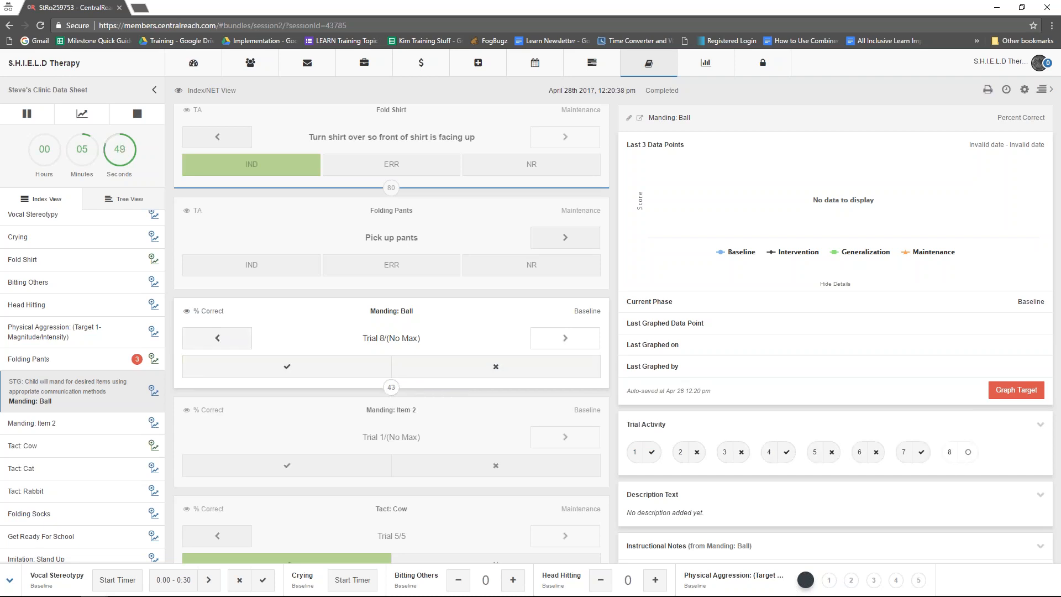
left_click(186, 313)
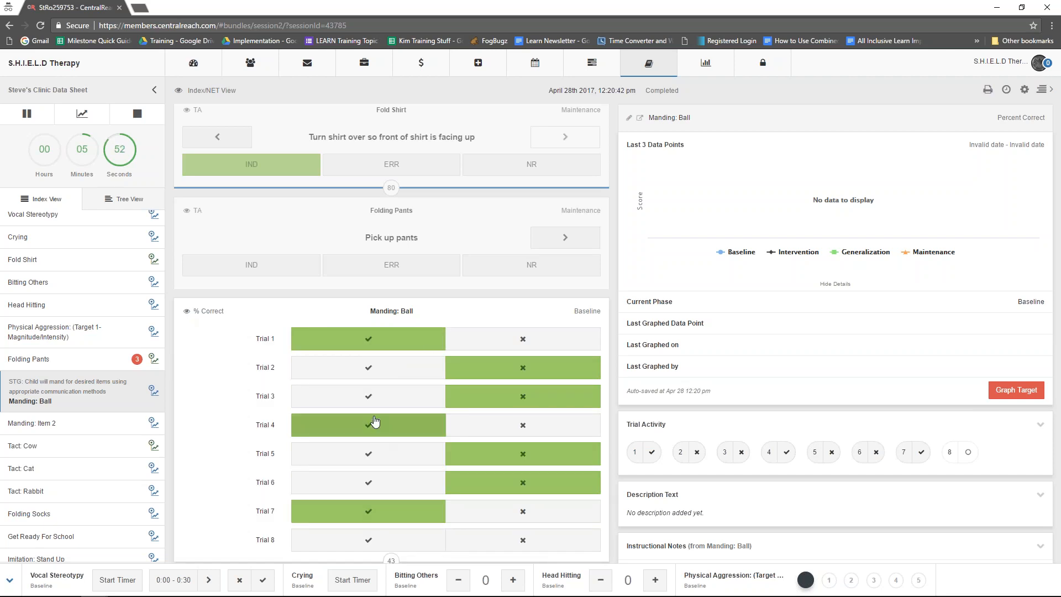
left_click(188, 312)
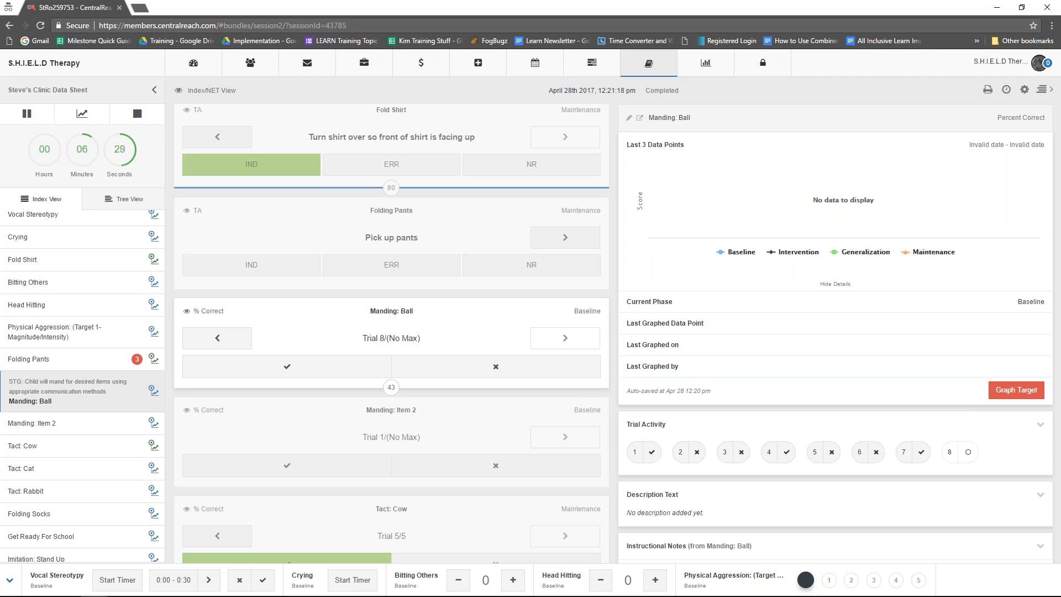
- Score the seven Folding Socks steps in order as IND, Full Physical, Partial Physical, IND, Full Physical, IND and IND
scroll(359, 468, "down", 2)
scroll(360, 406, "down", 3)
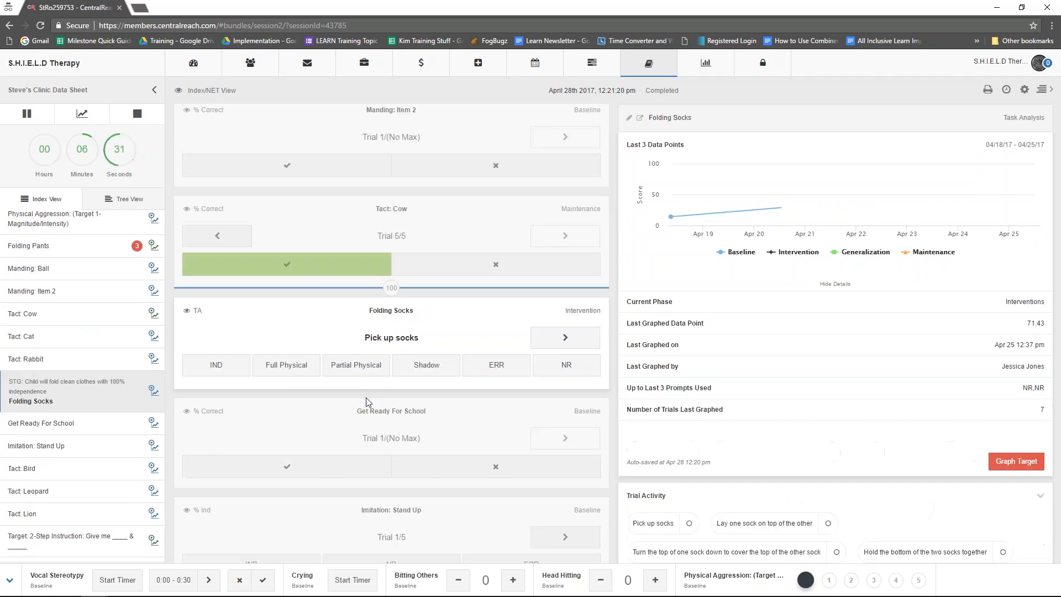
left_click(216, 365)
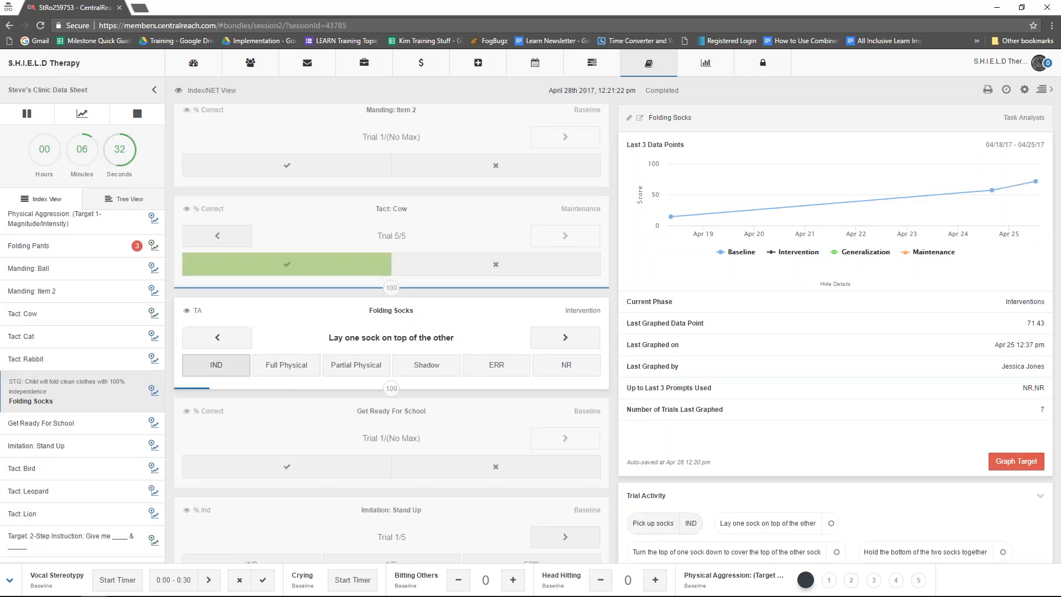
left_click(313, 373)
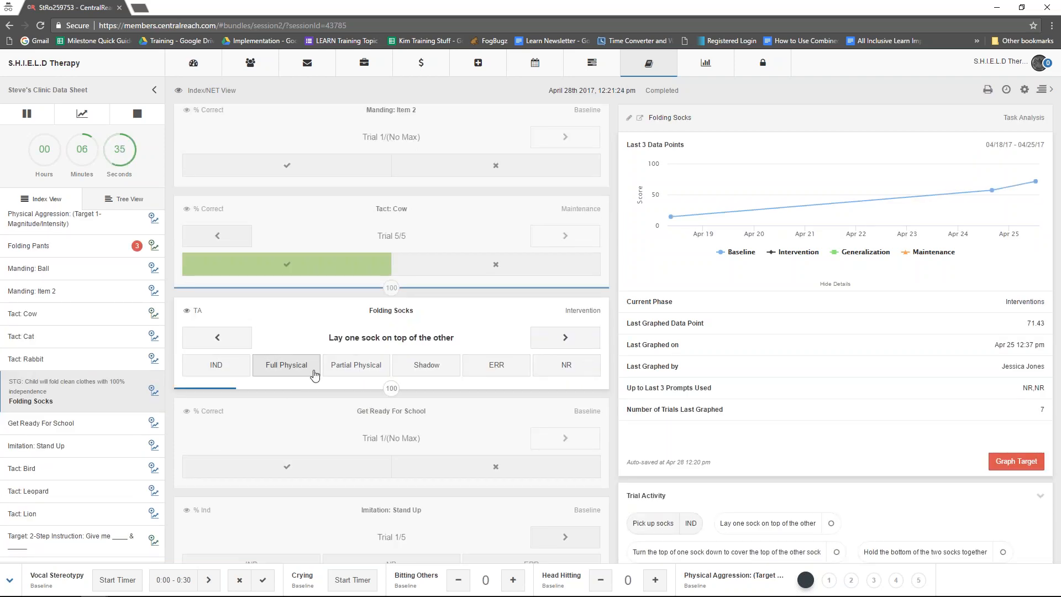
left_click(343, 372)
left_click(221, 374)
left_click(264, 376)
left_click(229, 375)
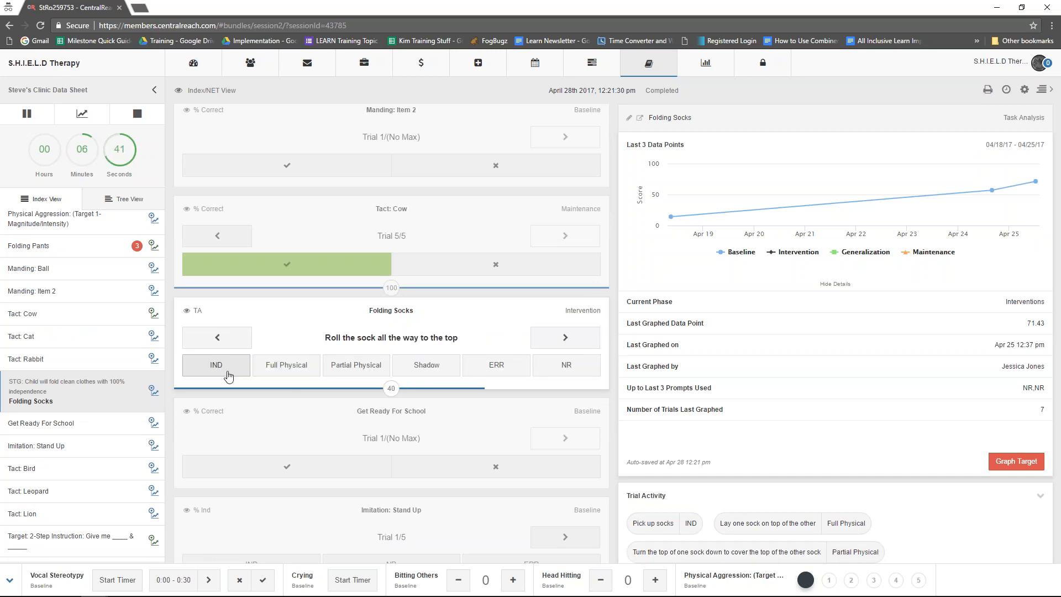
left_click(229, 374)
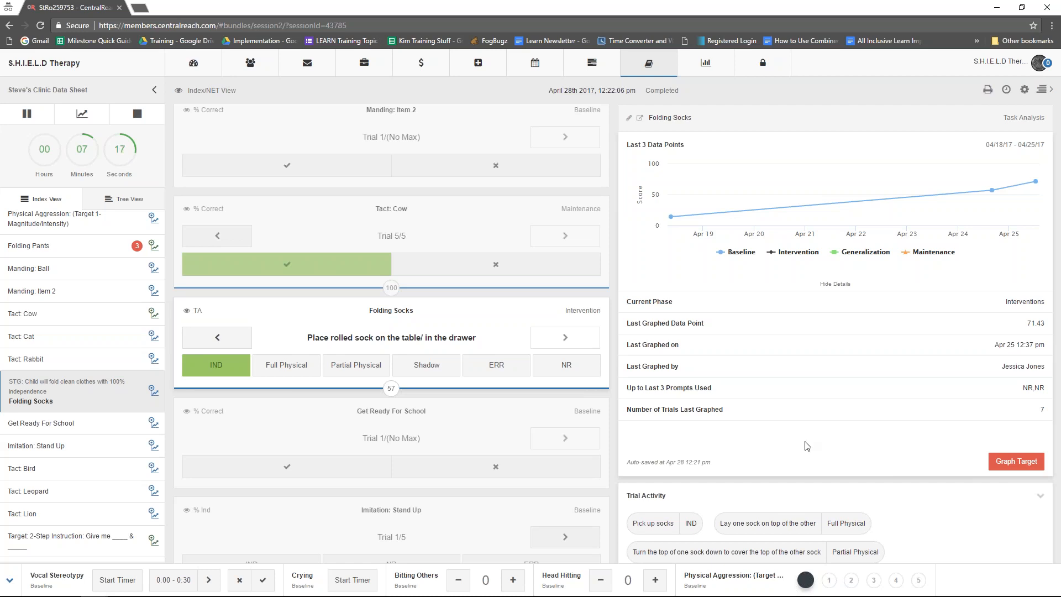
- Return to the Fold Shirt target and graph its scored data
scroll(442, 138, "up", 5)
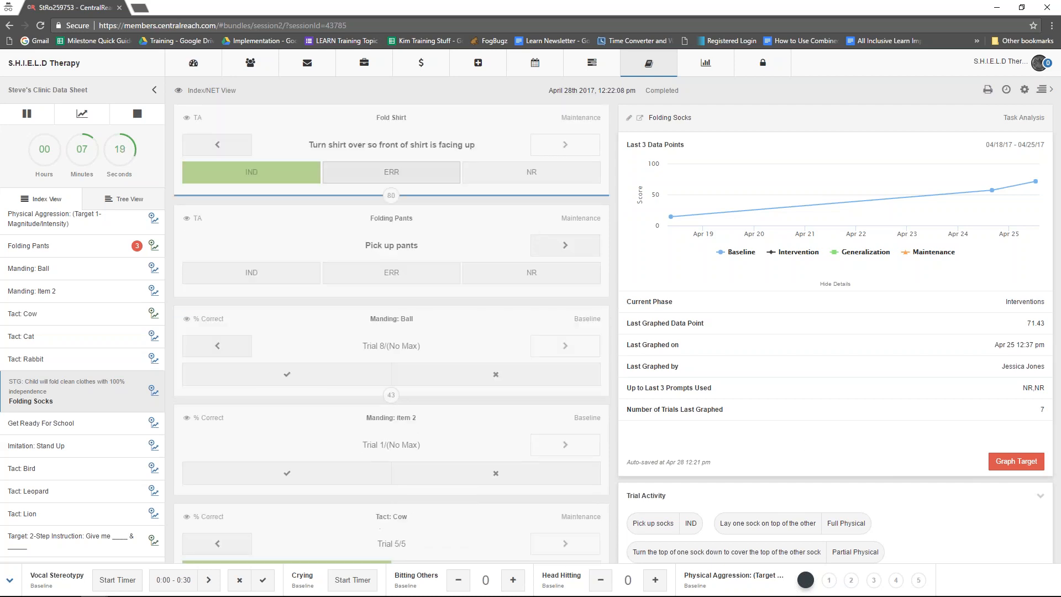
left_click(441, 125)
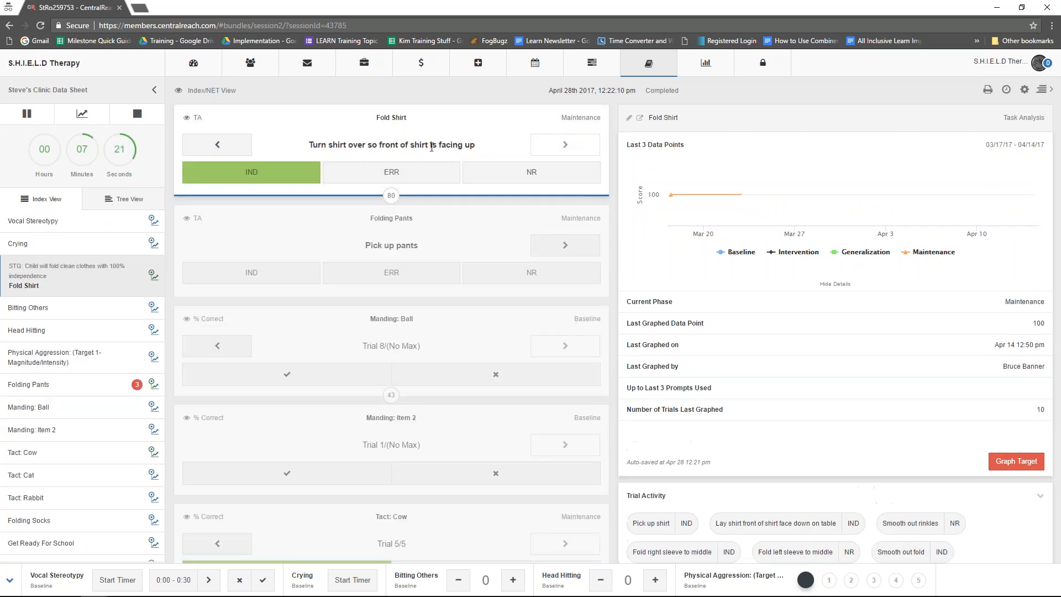
left_click(1023, 470)
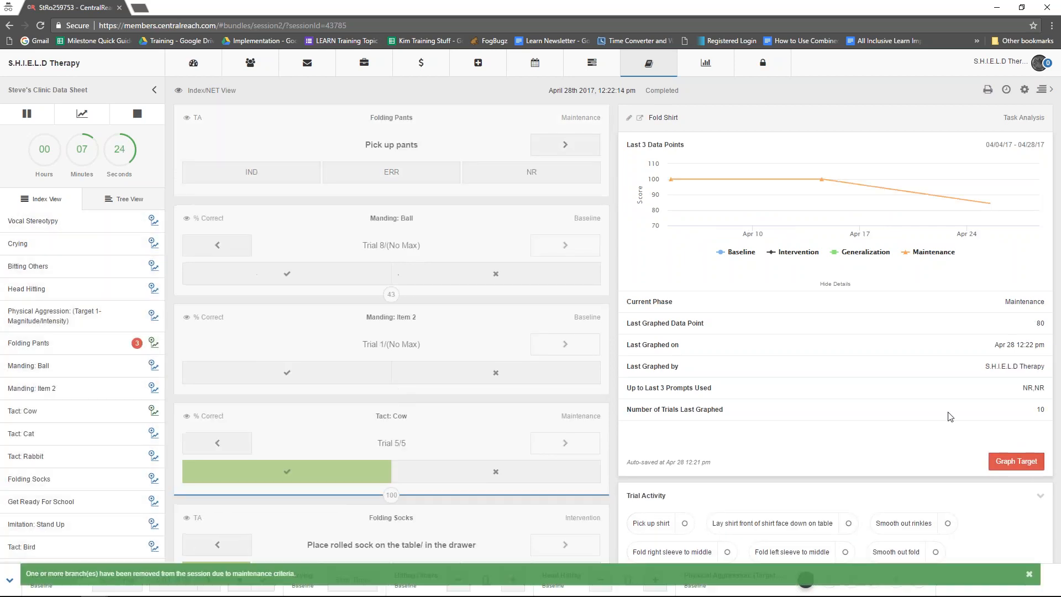
- Select the Manding: Ball target and graph its scored trials
left_click(468, 147)
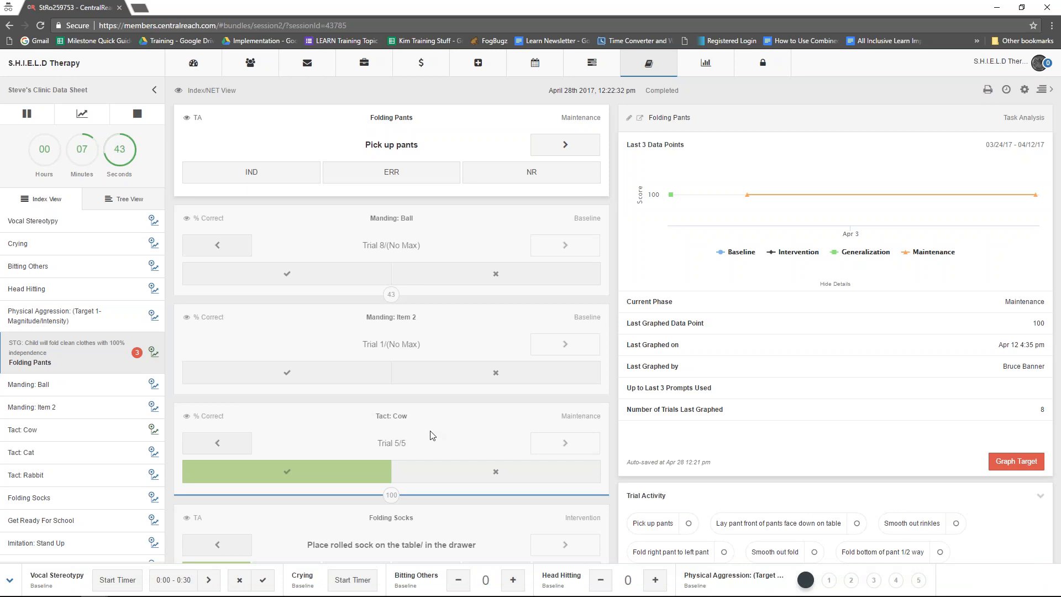
left_click(369, 244)
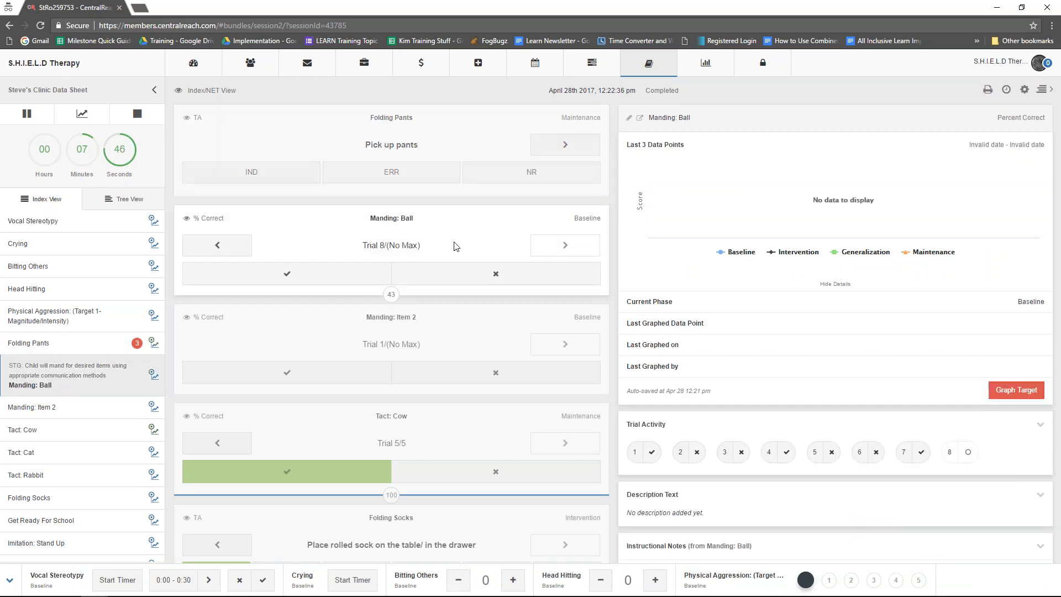
left_click(995, 391)
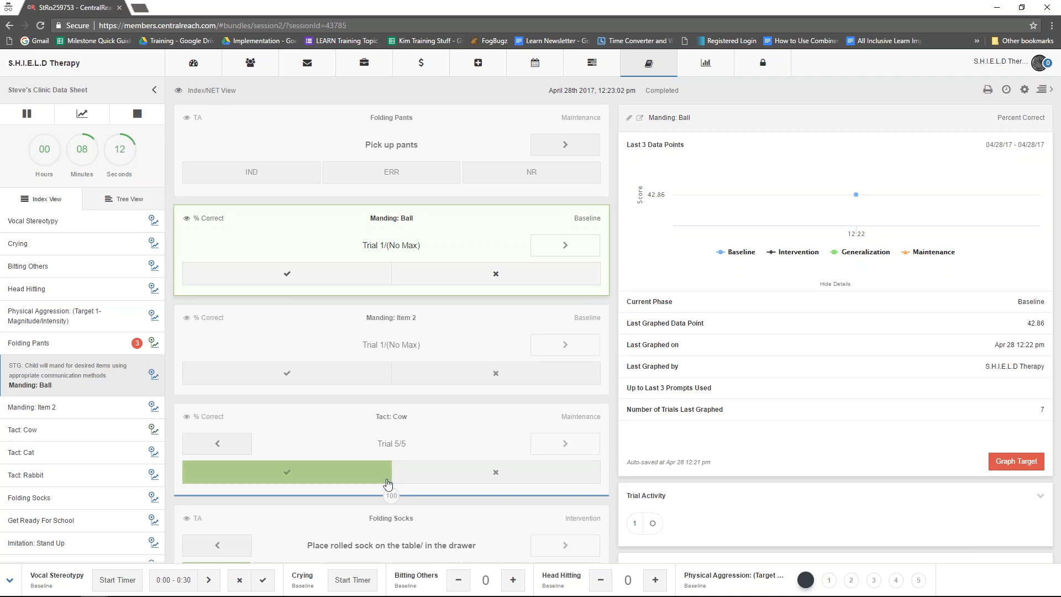
- Time 7 seconds of Crying while recording two Head Hitting occurrences and one Bitting Others occurrence
left_click(352, 582)
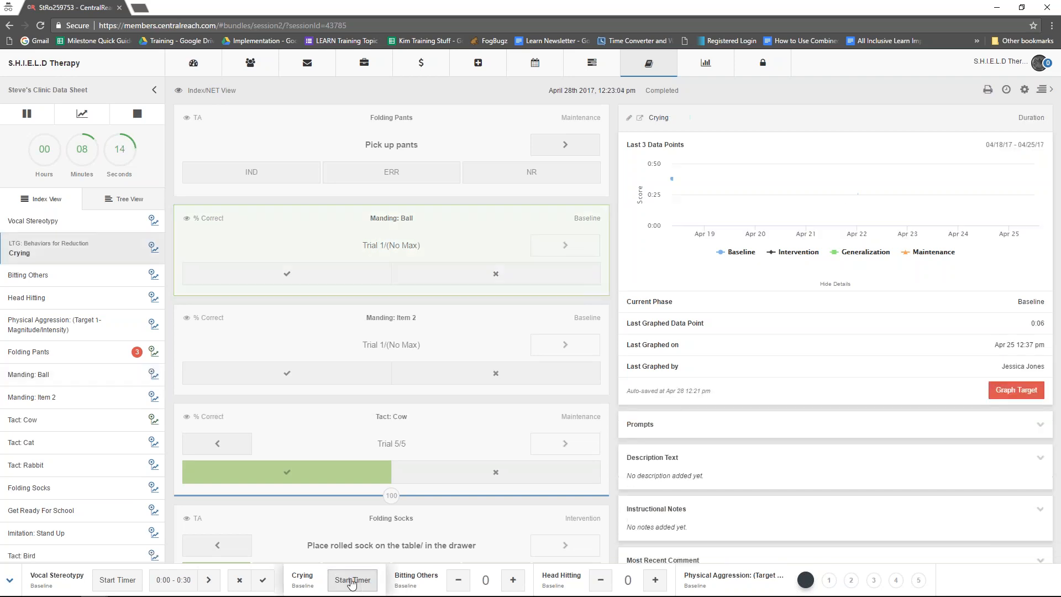
left_click(674, 580)
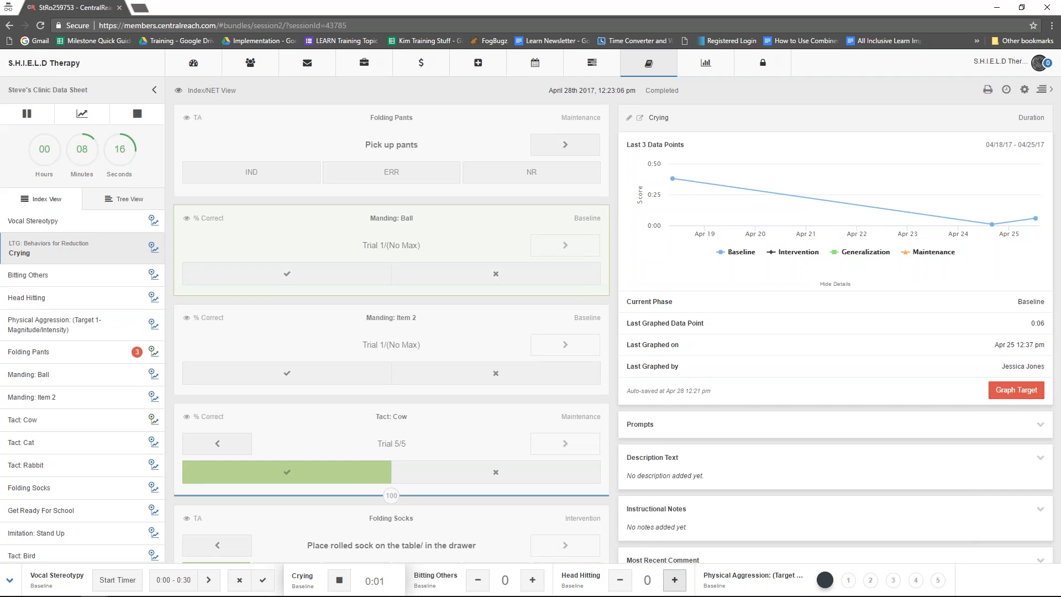
left_click(675, 580)
left_click(532, 580)
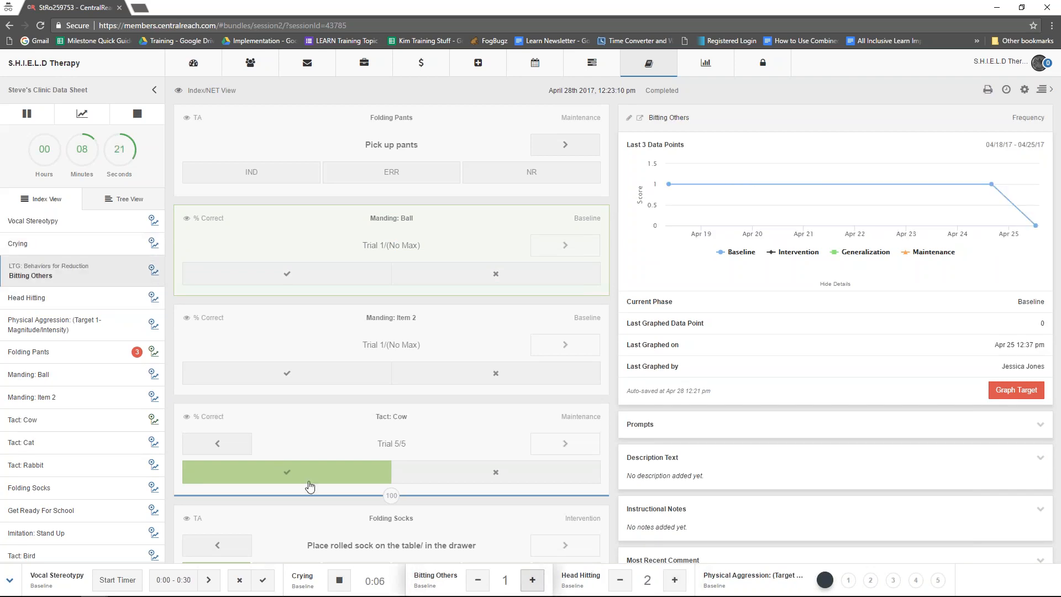
left_click(339, 580)
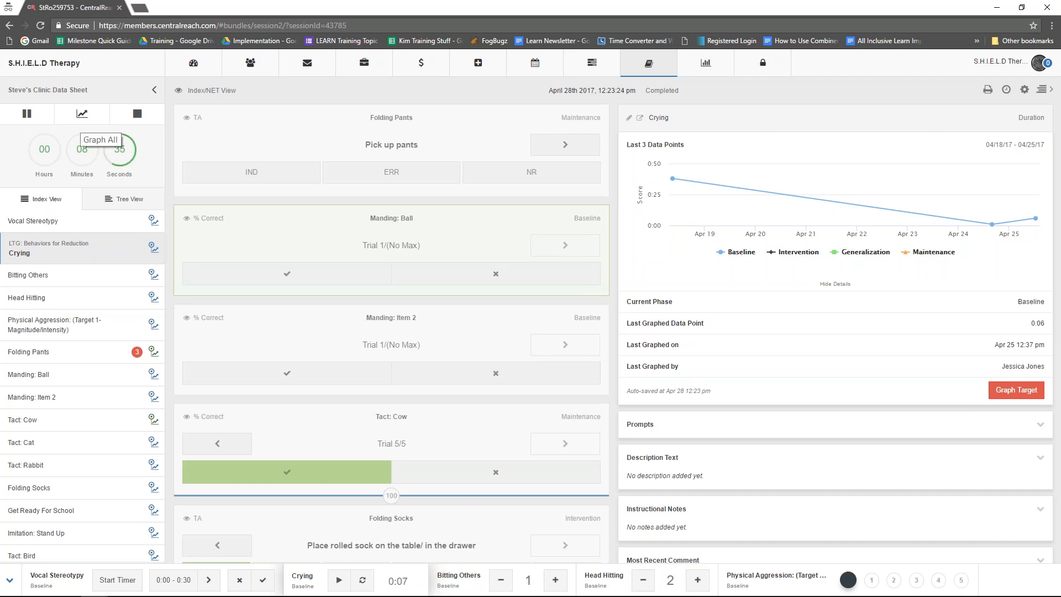
- Review the list of targets available for graphing without graphing them, and rate Physical Aggression (Target 1-Magnitude/Intensity) as 1
left_click(82, 113)
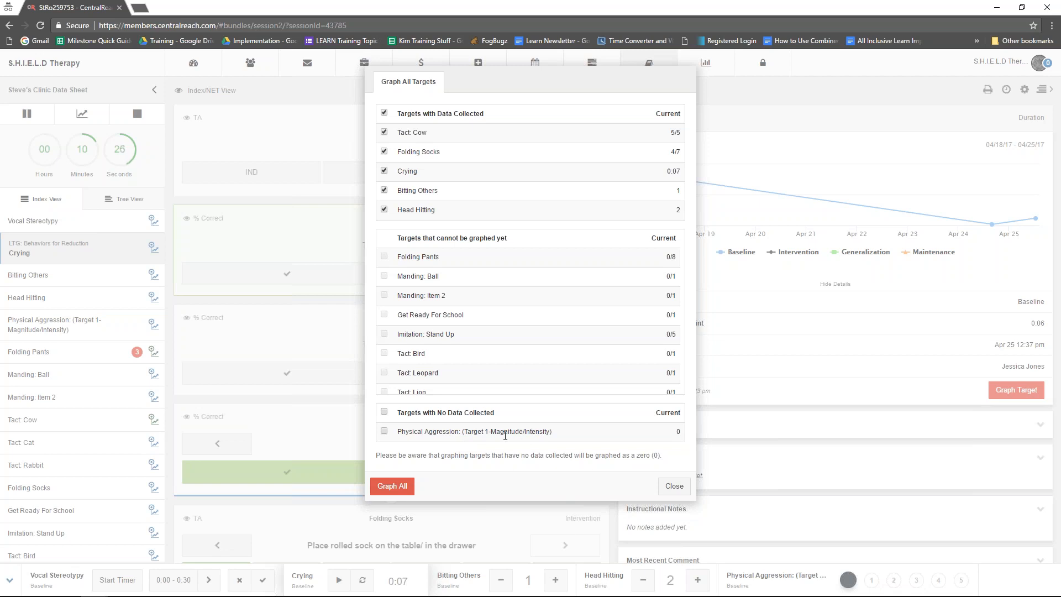
left_click(669, 487)
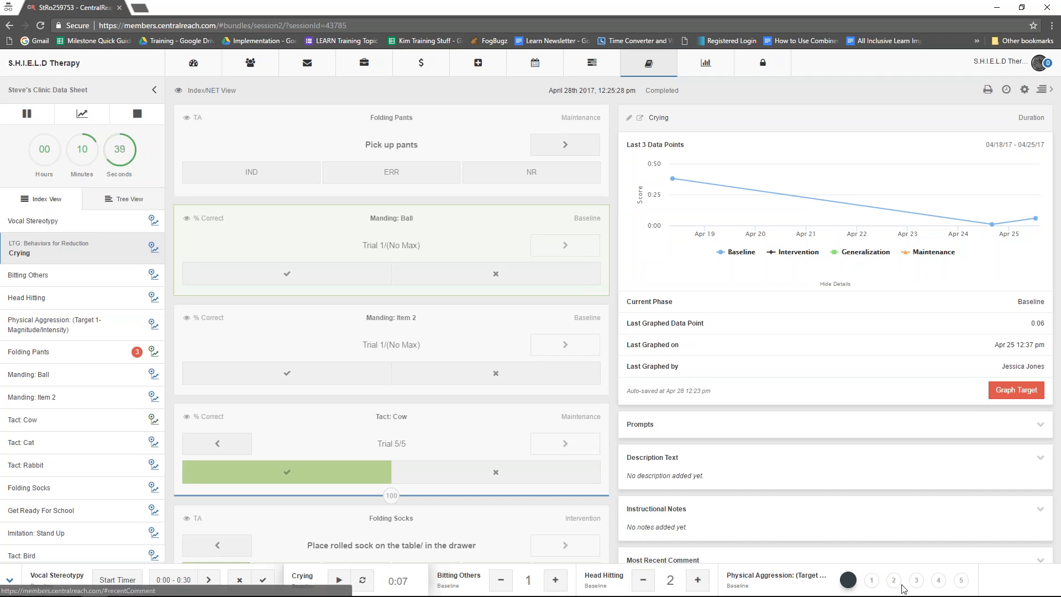
left_click(871, 580)
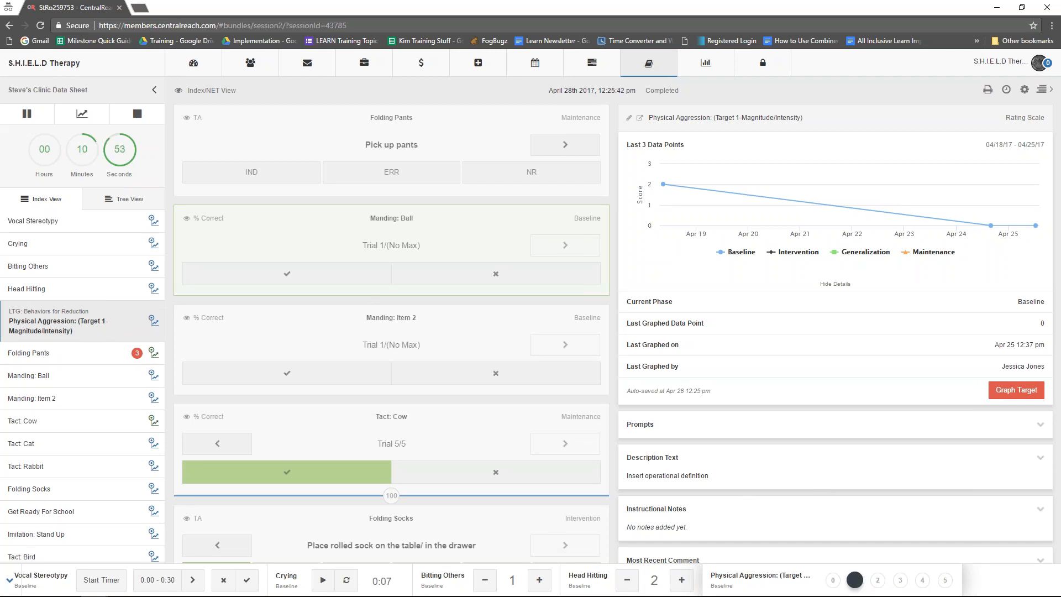
- Select the Get Ready For School target and score its first five trials as incorrect
scroll(445, 396, "down", 6)
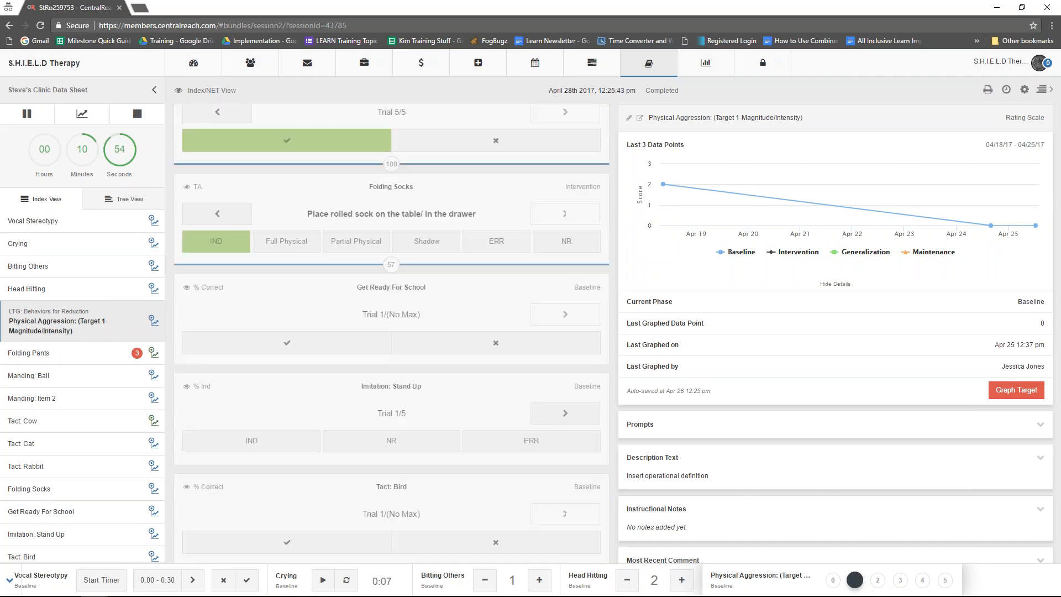
left_click(458, 293)
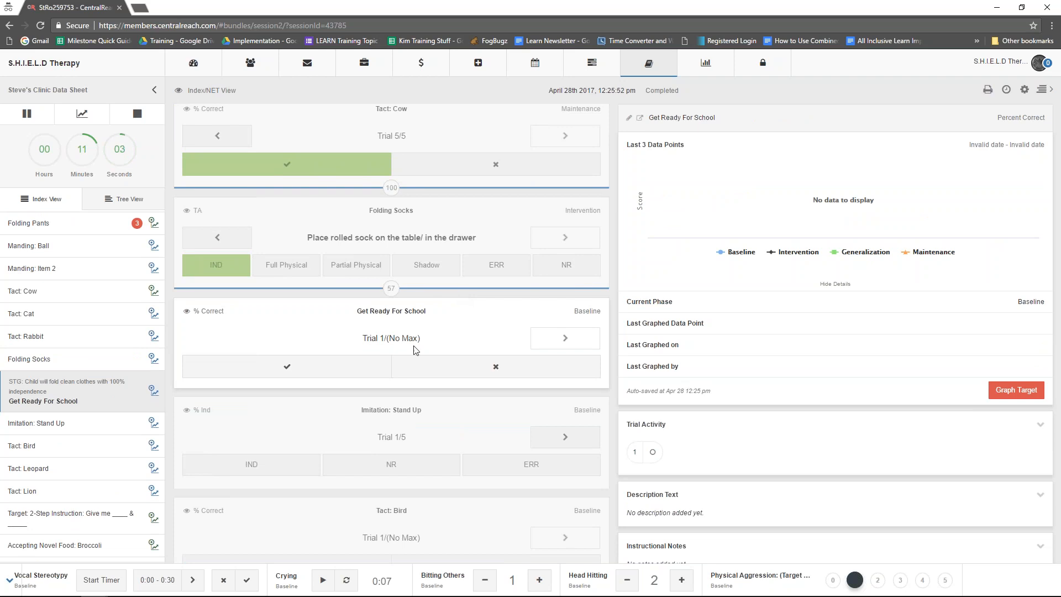
left_click(496, 367)
left_click(495, 367)
left_click(496, 366)
left_click(496, 366)
left_click(496, 366)
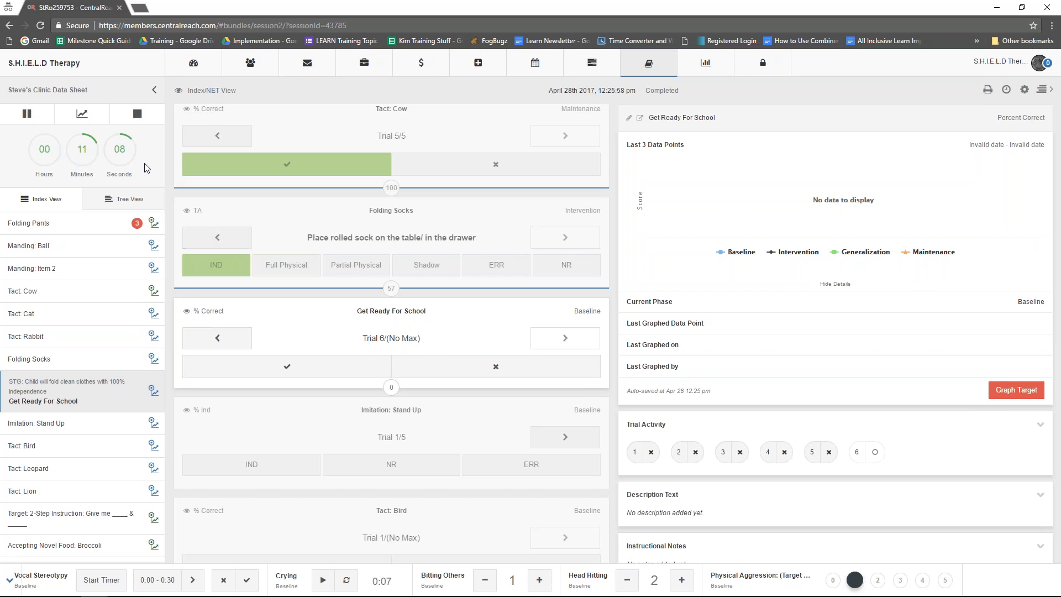
- Graph all targets with data collected and inspect the graph and details of Get Ready For School
left_click(82, 113)
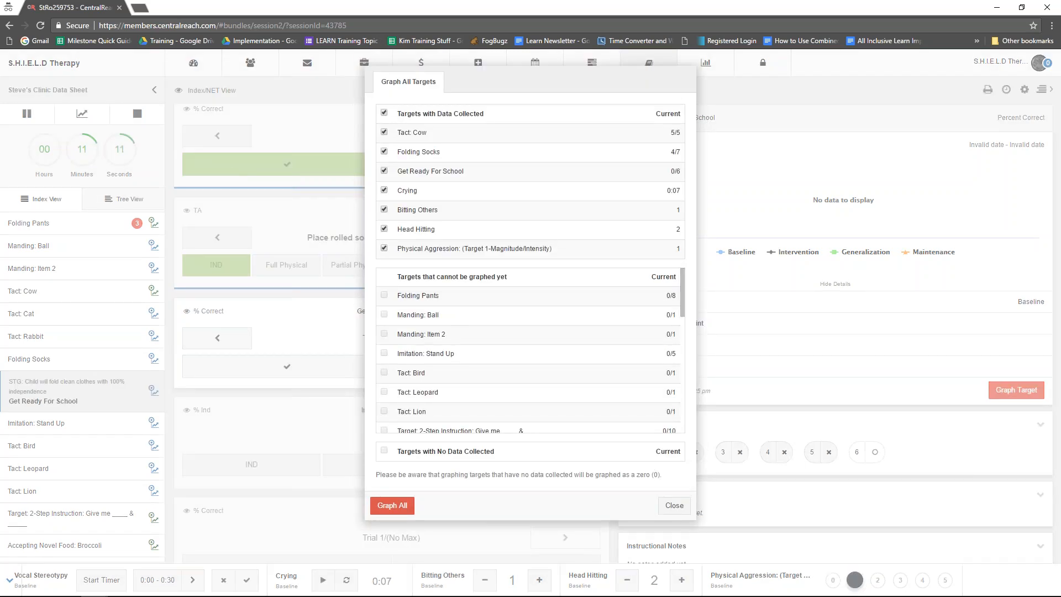
scroll(462, 365, "down", 1)
scroll(464, 358, "up", 2)
left_click(392, 506)
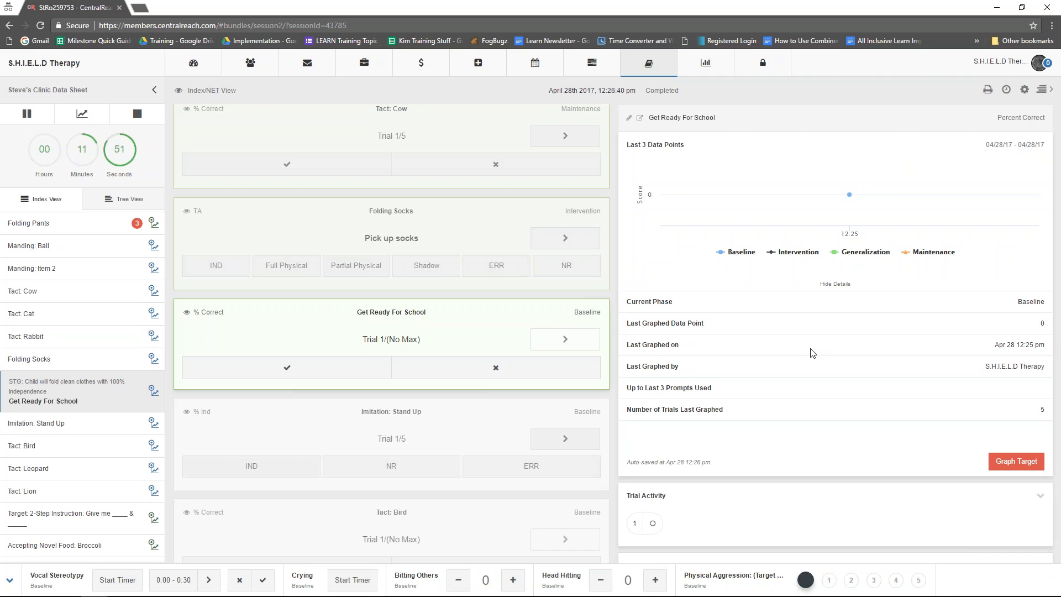
mouse_move(850, 195)
scroll(767, 324, "down", 2)
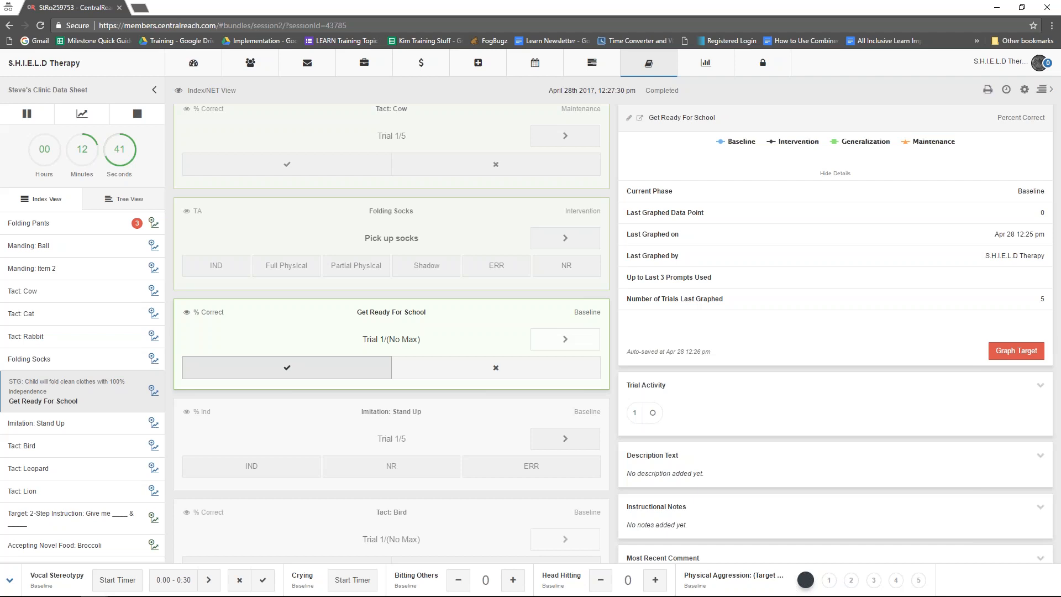
- Score Imitation: Stand Up trials 1 to 4 in order as IND, ERR, NR and ERR
left_click(386, 404)
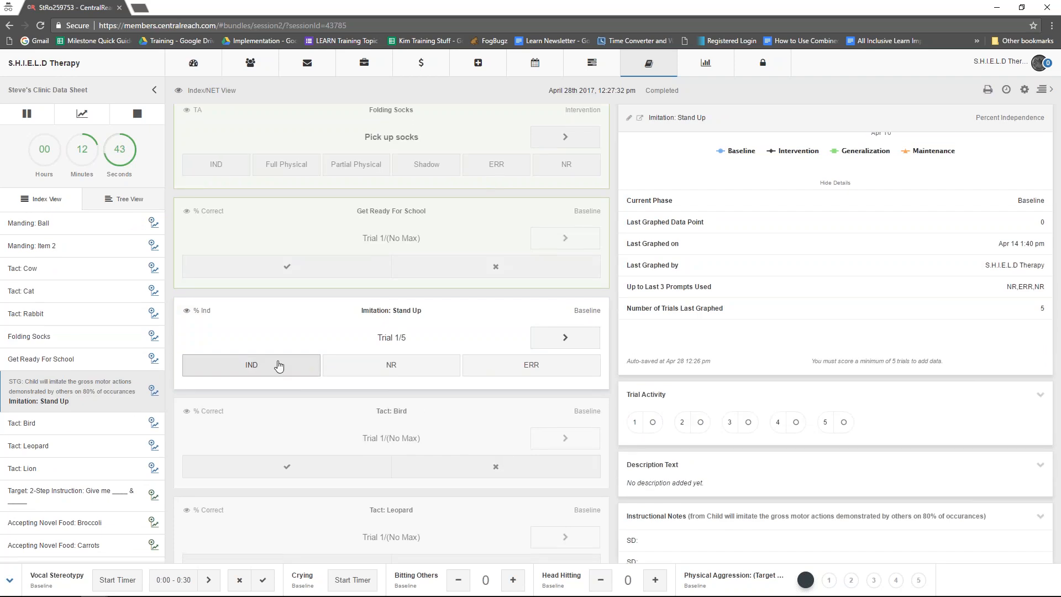
left_click(295, 368)
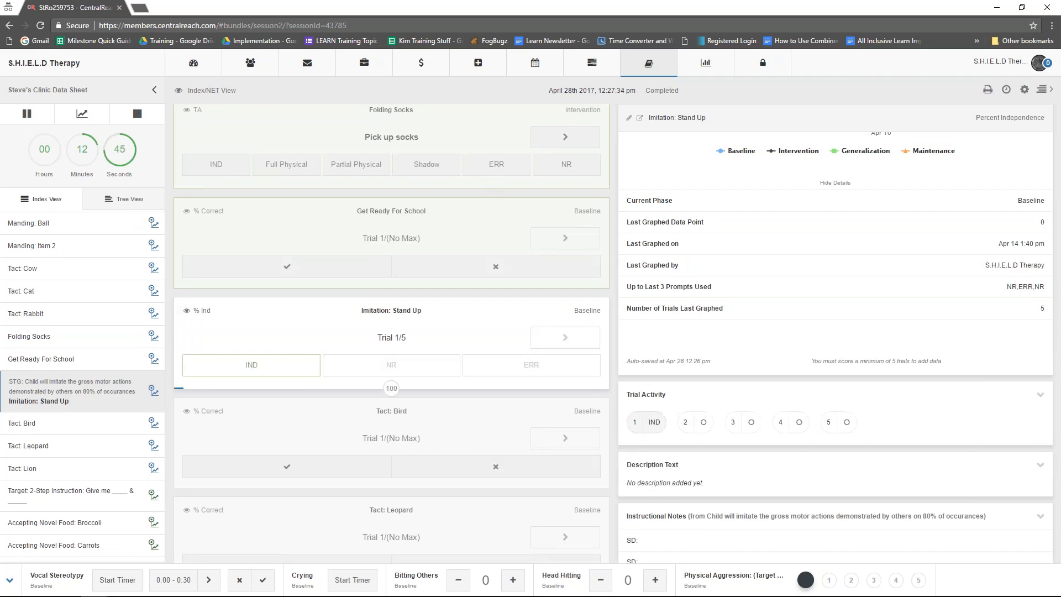
left_click(530, 366)
left_click(368, 374)
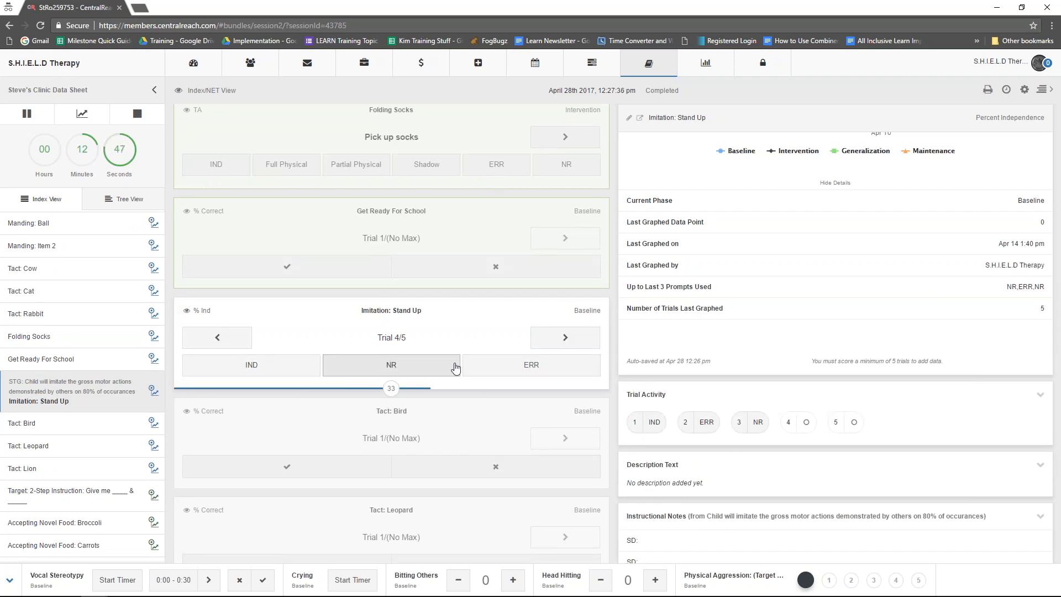
left_click(525, 367)
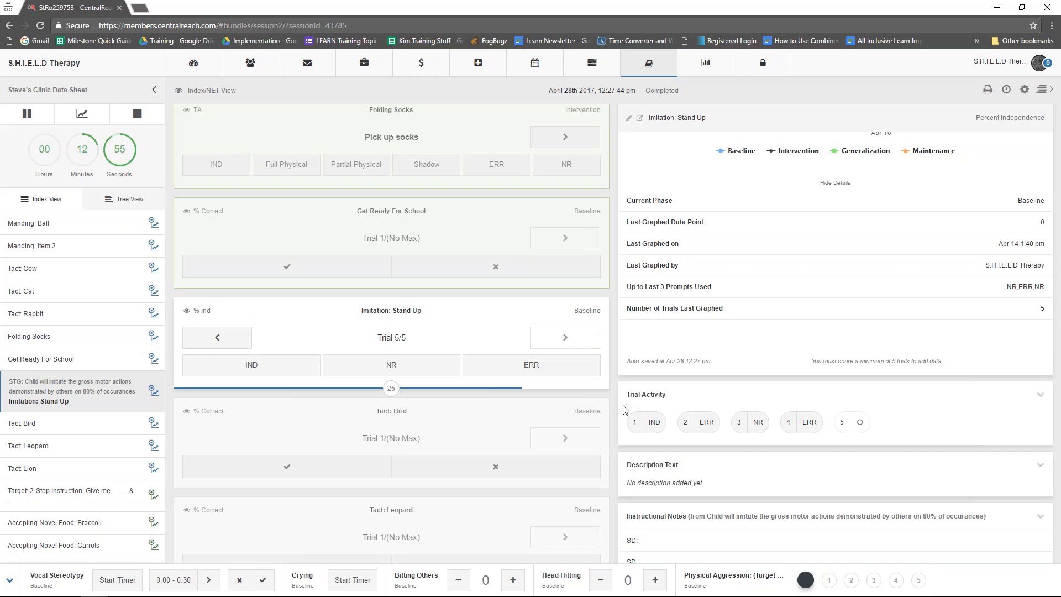
- Review the scored Imitation: Stand Up trials in the all-trials view and by stepping back to trial 2 and forward to trial 5
left_click(187, 310)
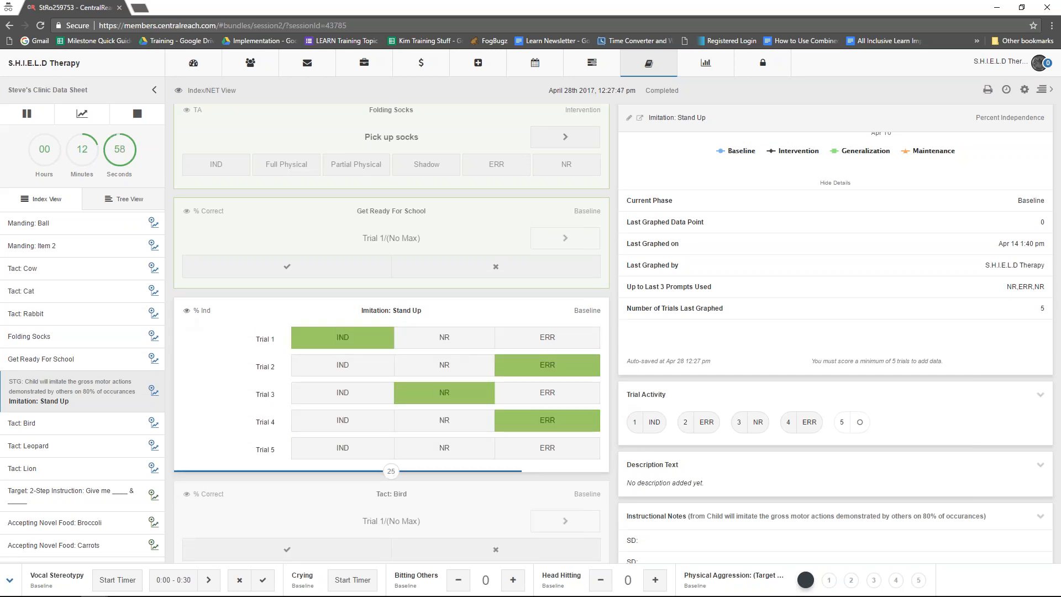
left_click(186, 311)
left_click(239, 339)
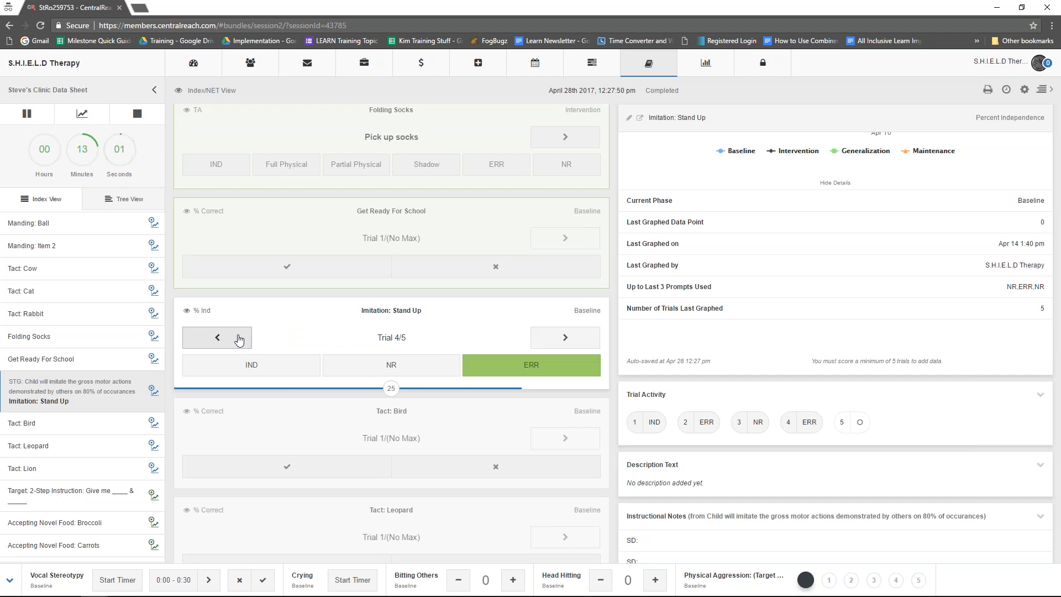
left_click(240, 339)
left_click(239, 339)
left_click(545, 348)
left_click(546, 348)
left_click(545, 349)
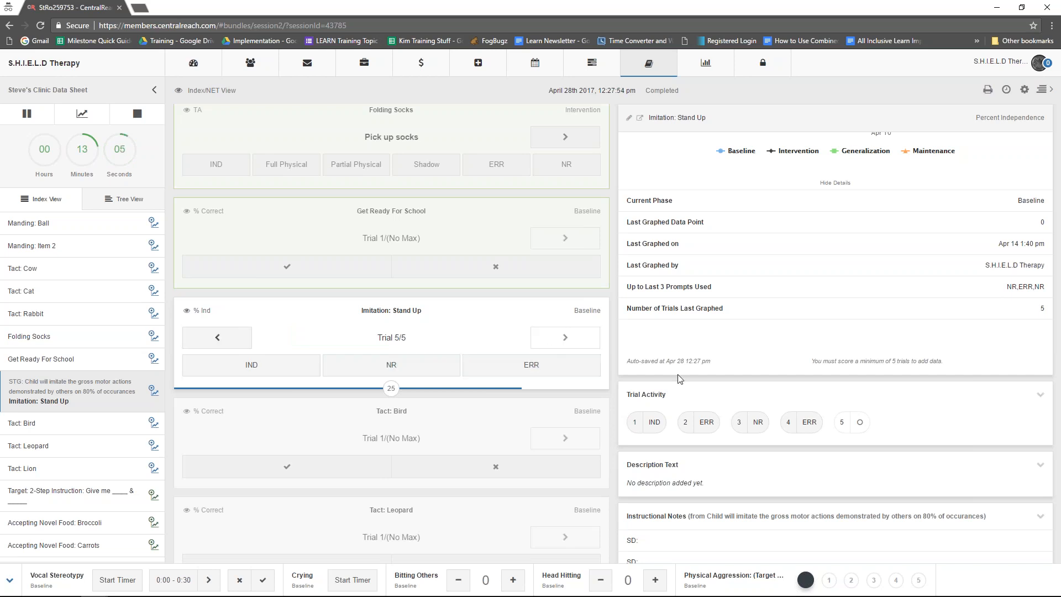
- Select the Folding Pants target and read its SD, Materials and What Items are needed instructional notes
scroll(722, 398, "down", 3)
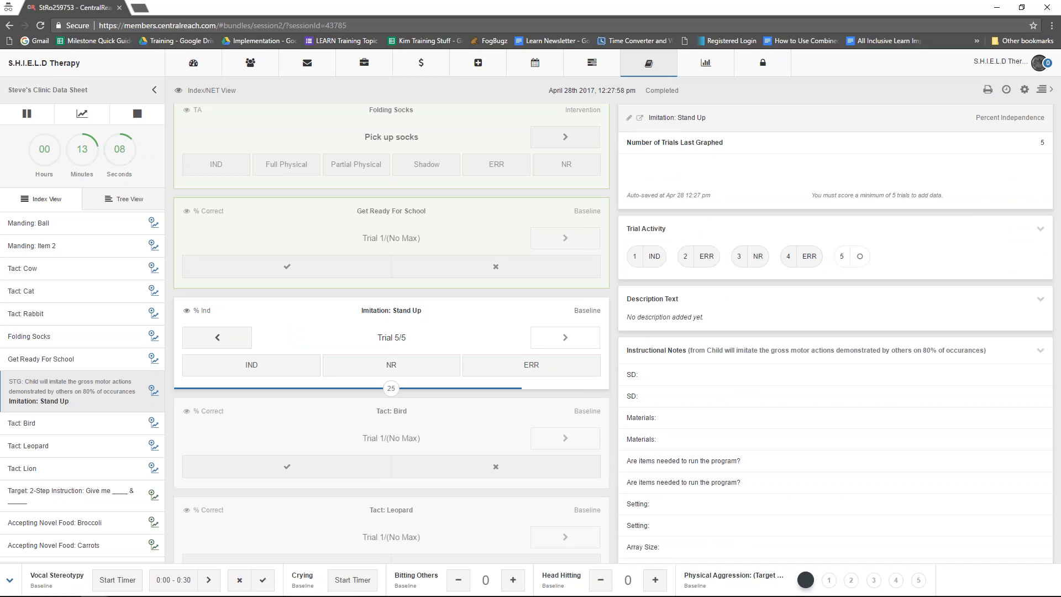
scroll(68, 337, "up", 3)
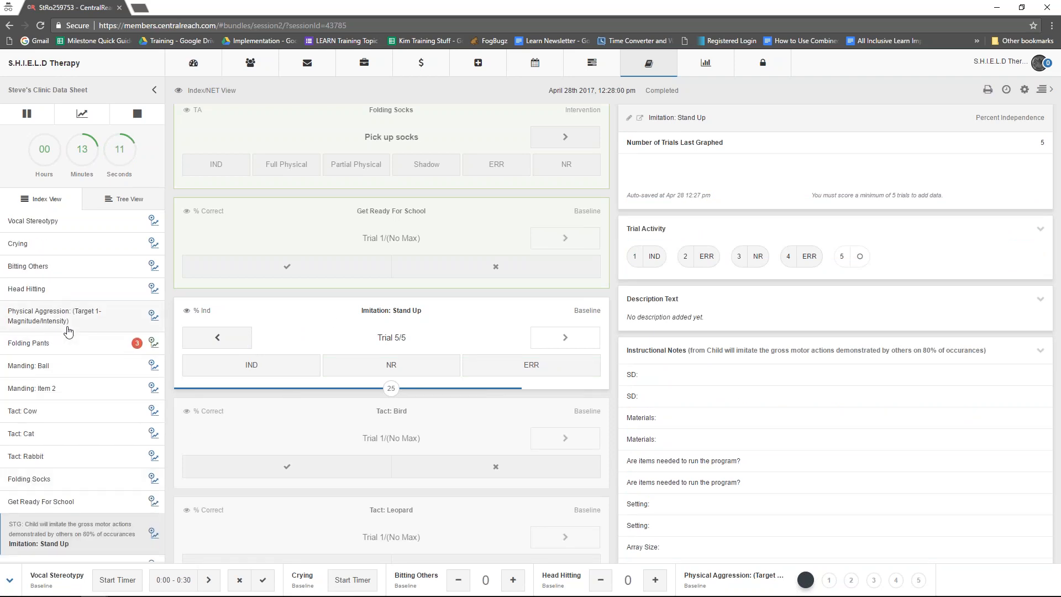
left_click(75, 346)
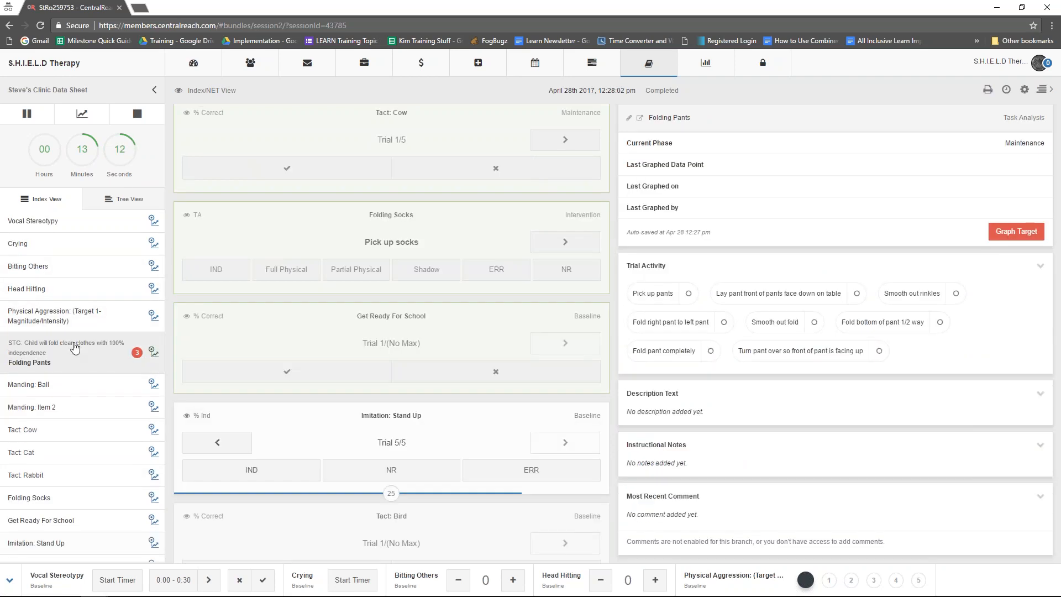
scroll(801, 324, "down", 4)
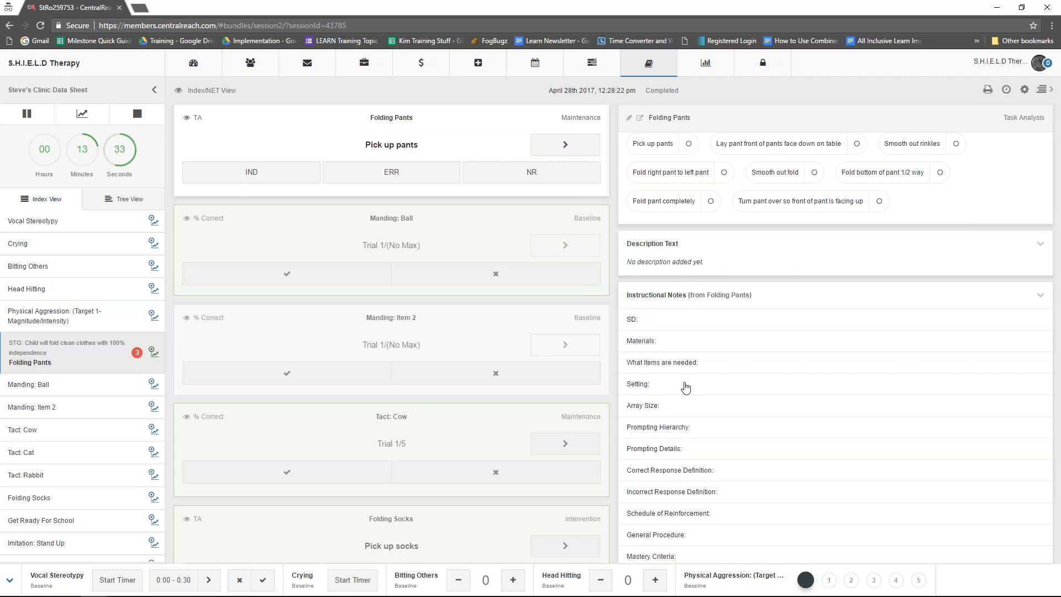
scroll(684, 387, "down", 1)
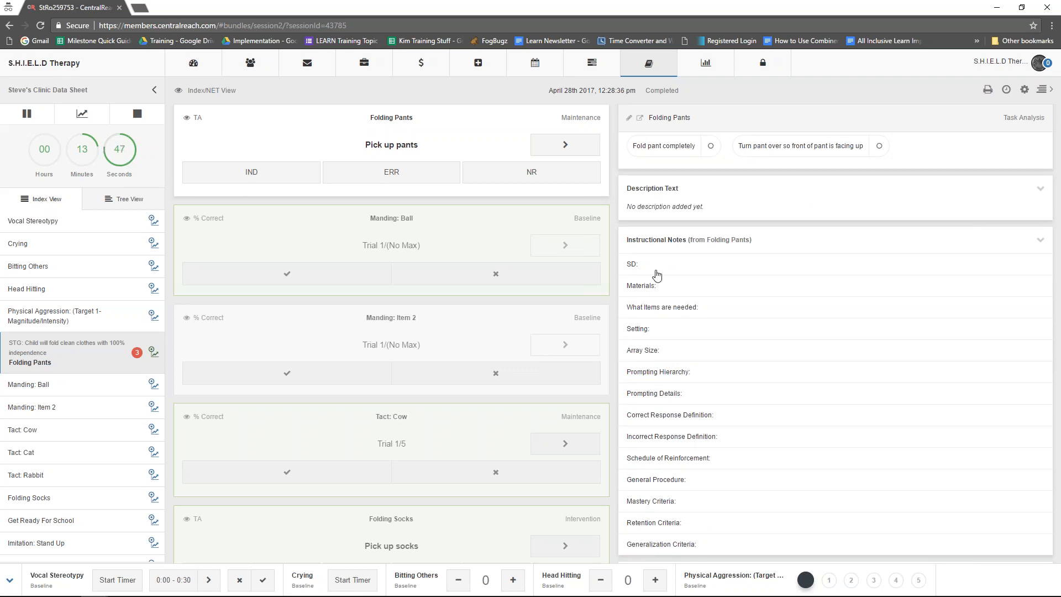
left_click(700, 270)
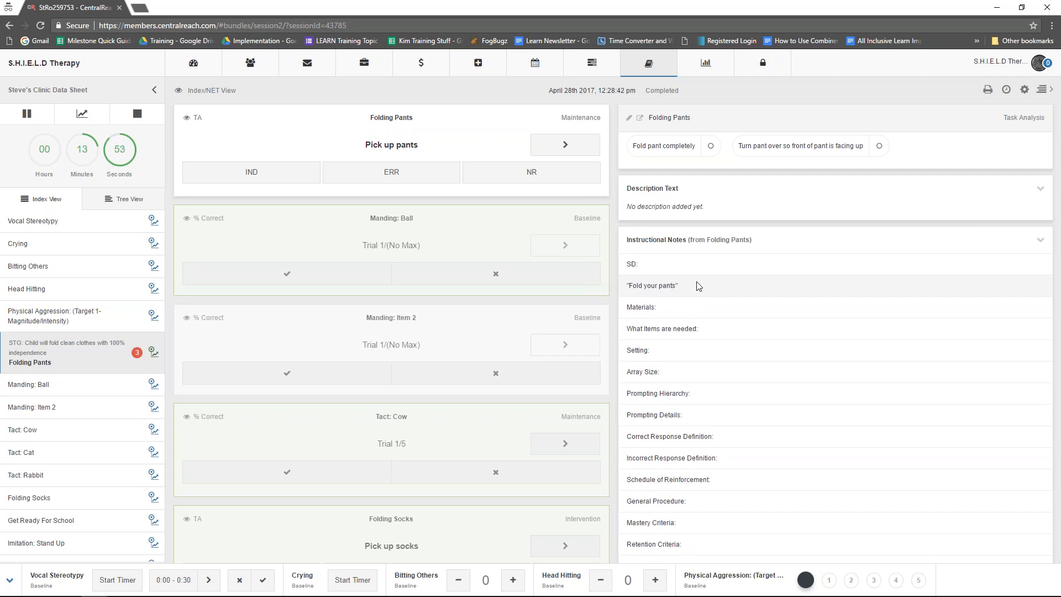
left_click(689, 314)
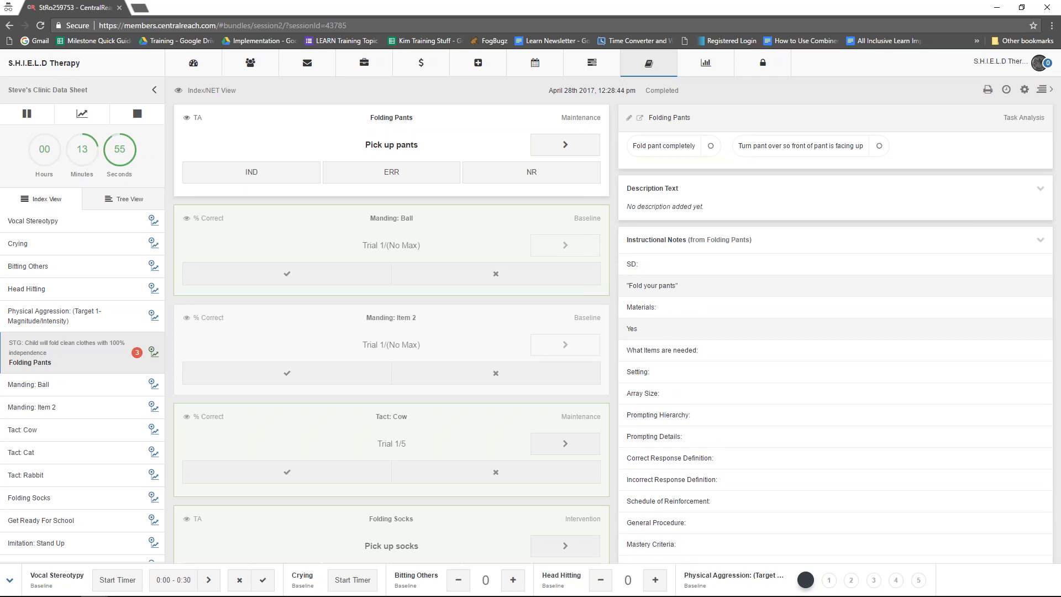
left_click(663, 350)
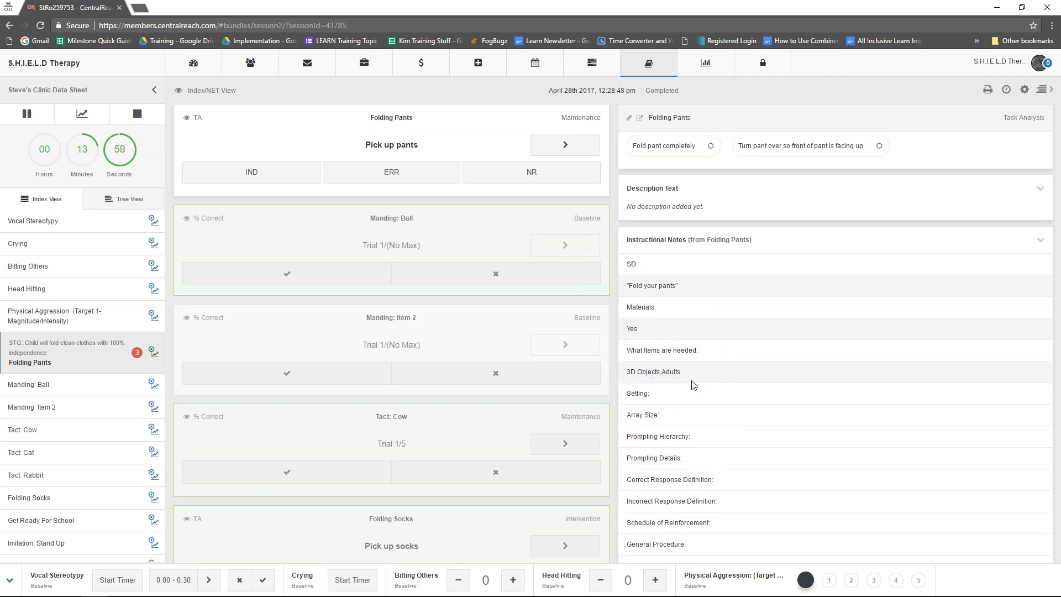
- Collapse the open Folding Pants notes, check its Setting and Correct Response Definition notes, and view the most recent comments
left_click(695, 265)
left_click(689, 286)
left_click(688, 311)
left_click(689, 331)
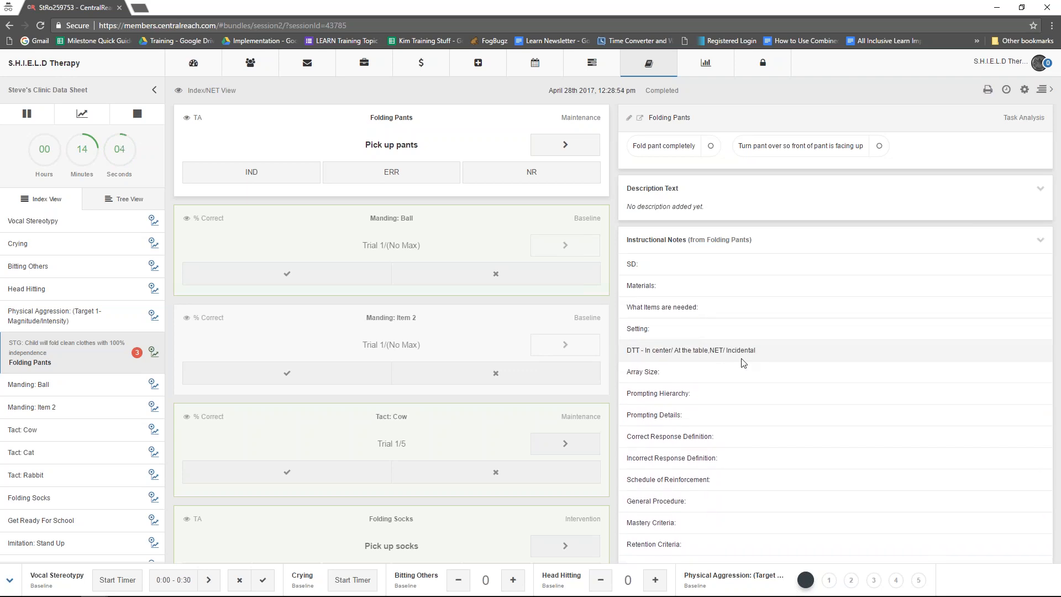
left_click(681, 332)
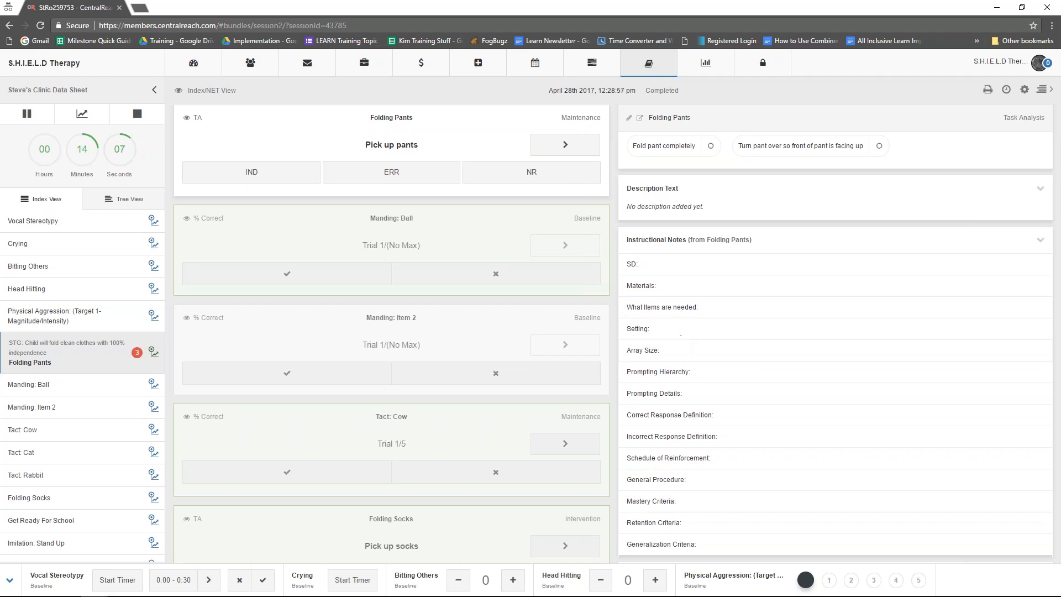
left_click(694, 422)
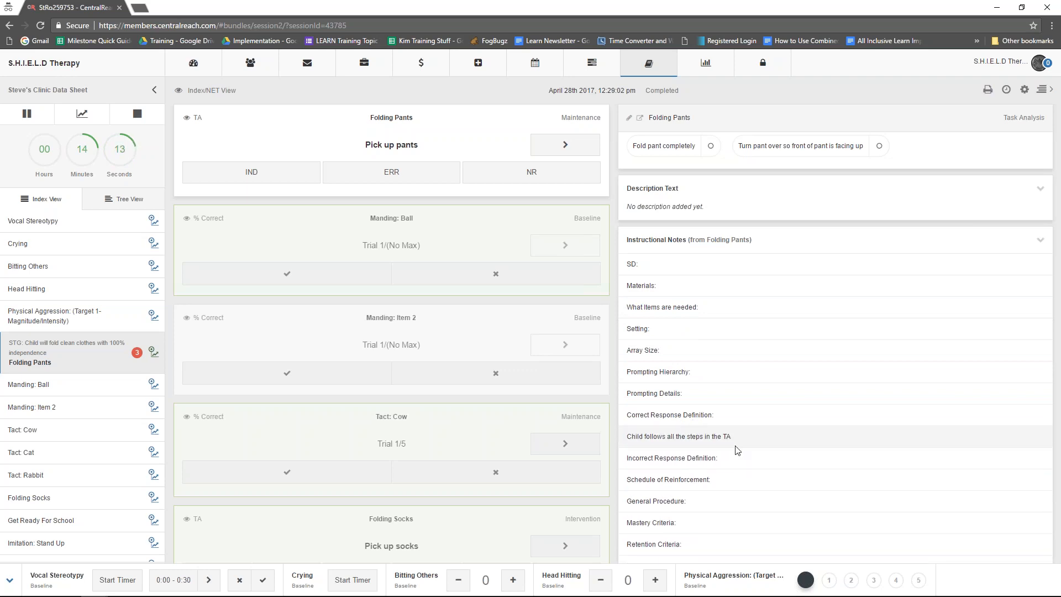
left_click(730, 423)
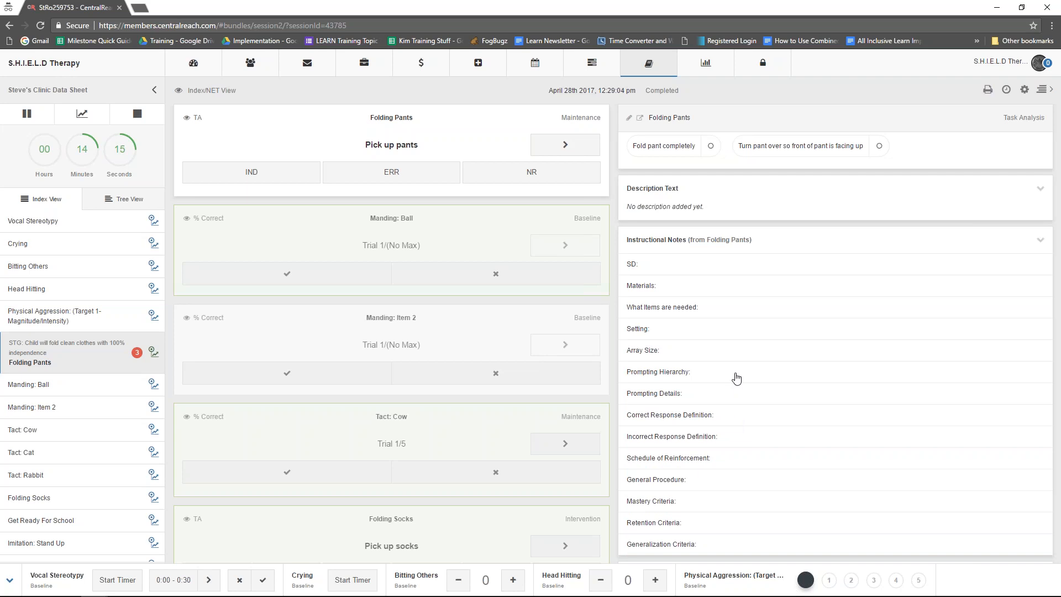
scroll(730, 381, "down", 4)
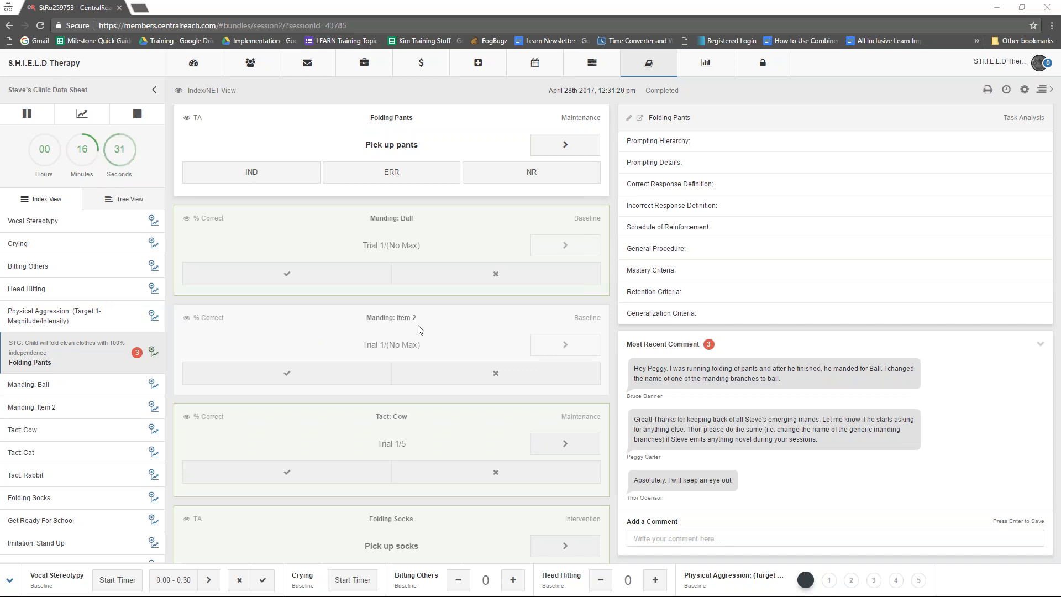
- Select the Manding: Item 2 target and look through the remaining target cards in the session
left_click(415, 340)
scroll(432, 406, "down", 4)
scroll(432, 407, "down", 3)
scroll(442, 423, "down", 6)
scroll(442, 424, "down", 2)
scroll(442, 423, "down", 3)
scroll(451, 413, "down", 10)
scroll(452, 422, "down", 8)
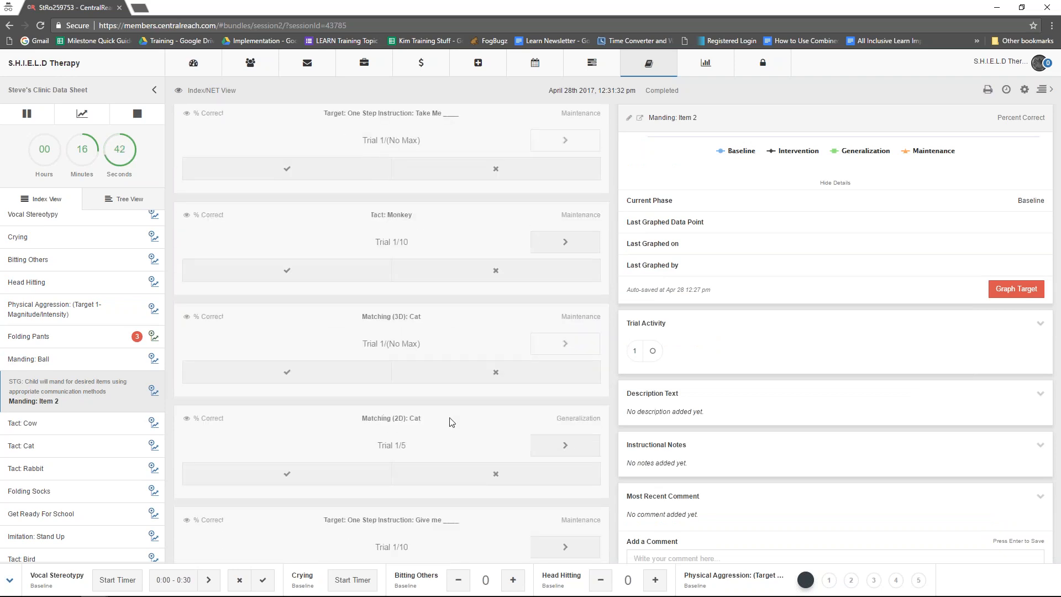
scroll(450, 424, "down", 6)
scroll(448, 436, "up", 6)
scroll(448, 436, "up", 8)
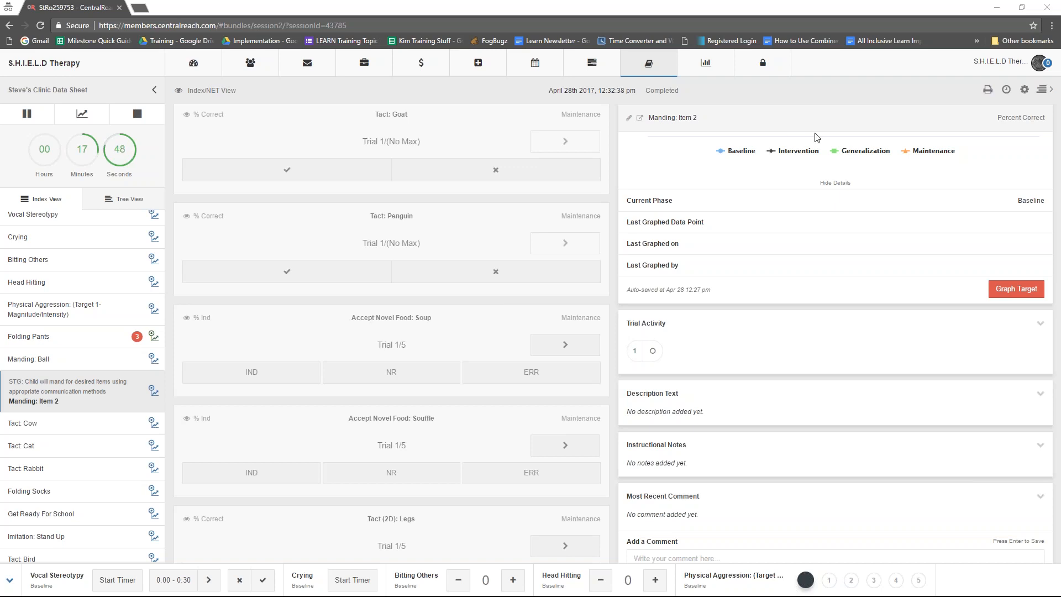
- Examine the session's Sharing & Access options, including the user search for sharing, and close them without changes
left_click(1025, 92)
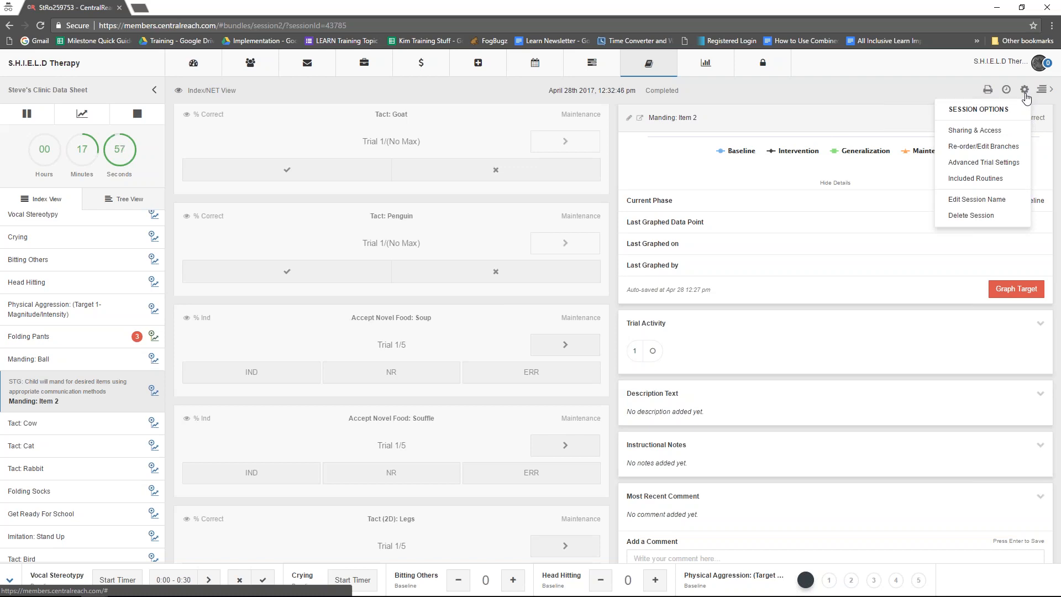
left_click(1023, 129)
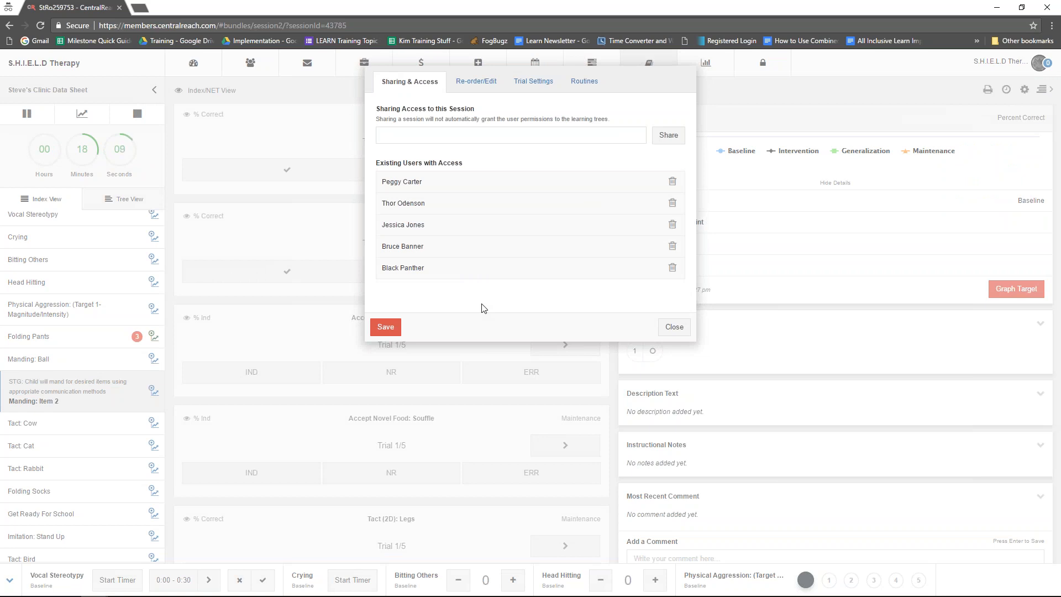
left_click(418, 140)
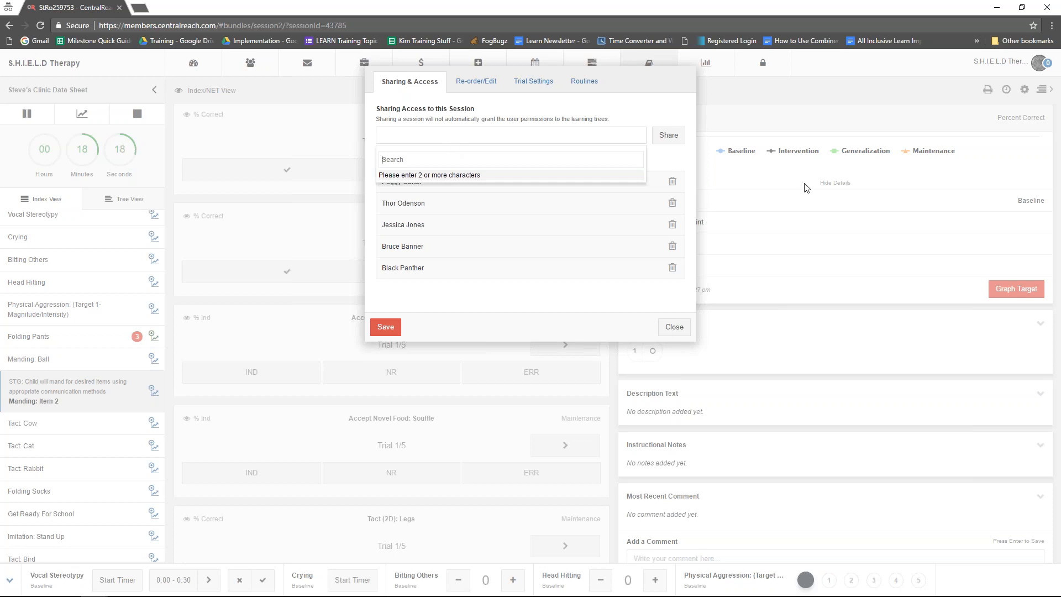
left_click(675, 330)
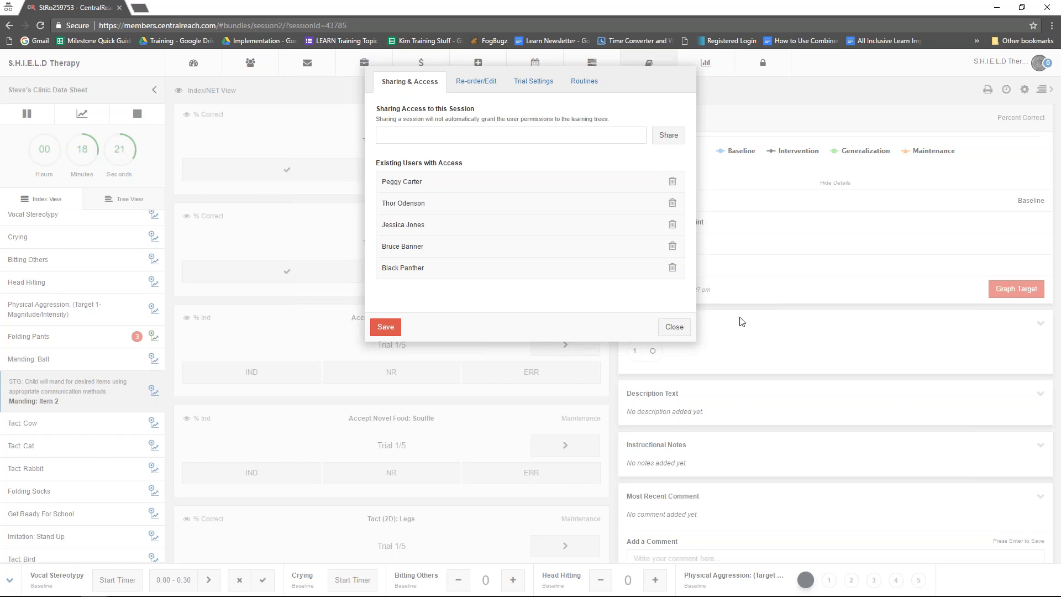
left_click(674, 328)
- Remove the Physical Aggression: (Target 1-Magnitude/Intensity) branch from the session through Re-order/Edit Branches
left_click(1042, 89)
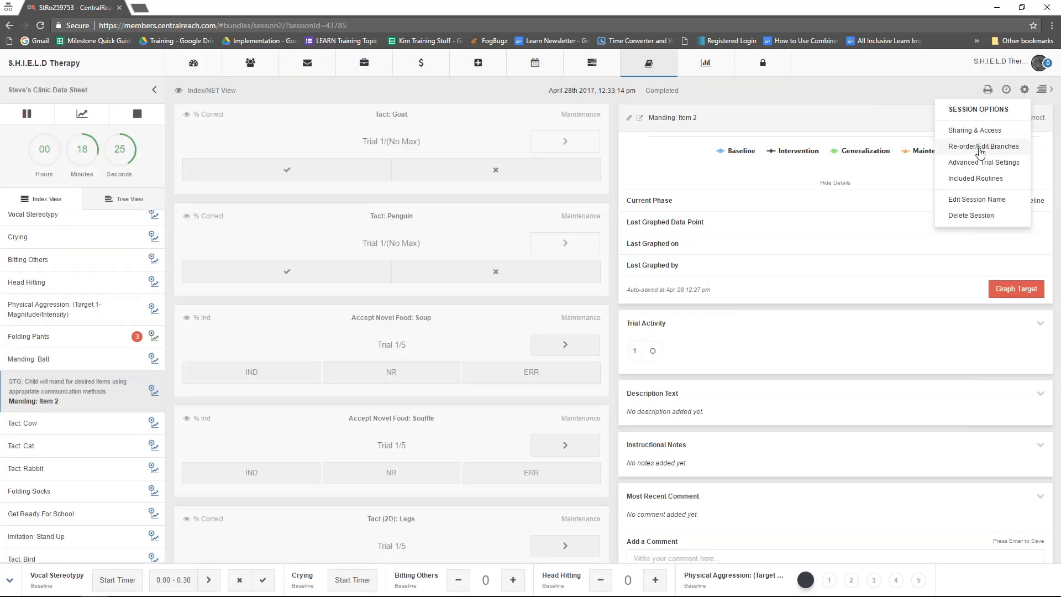
left_click(981, 147)
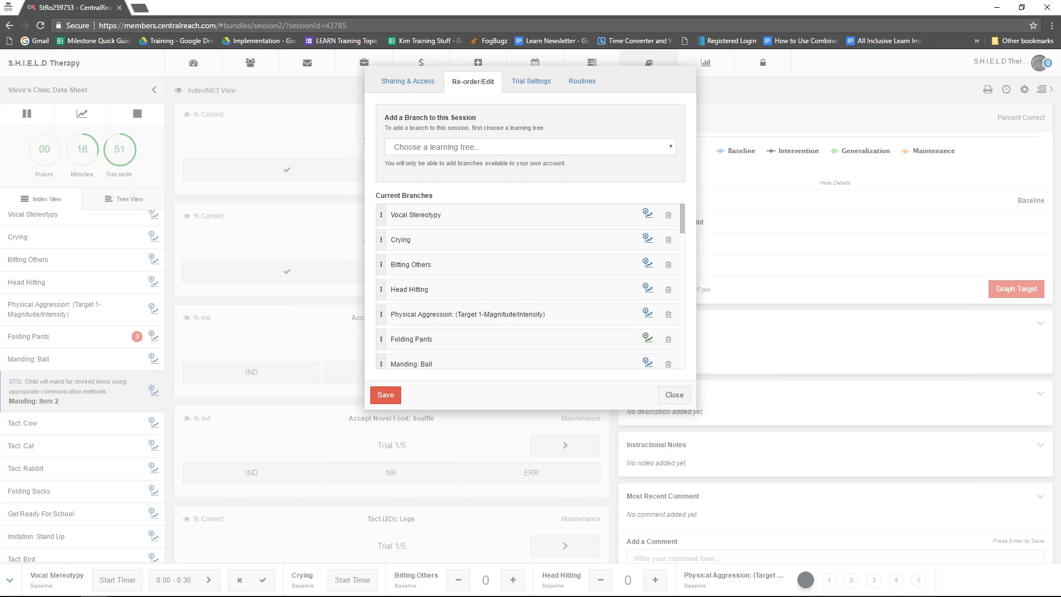
left_click(669, 316)
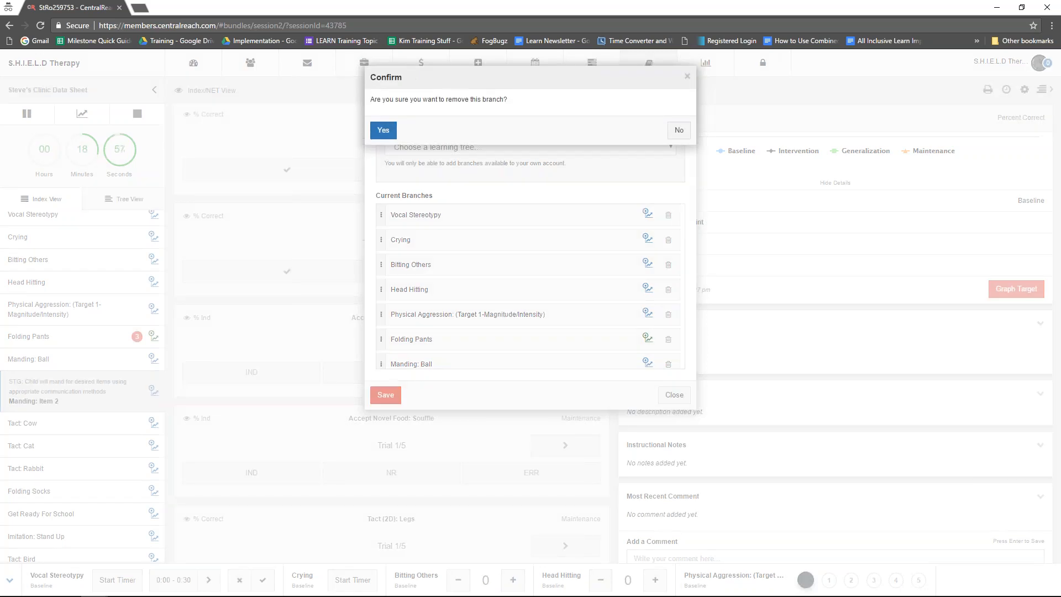
left_click(383, 130)
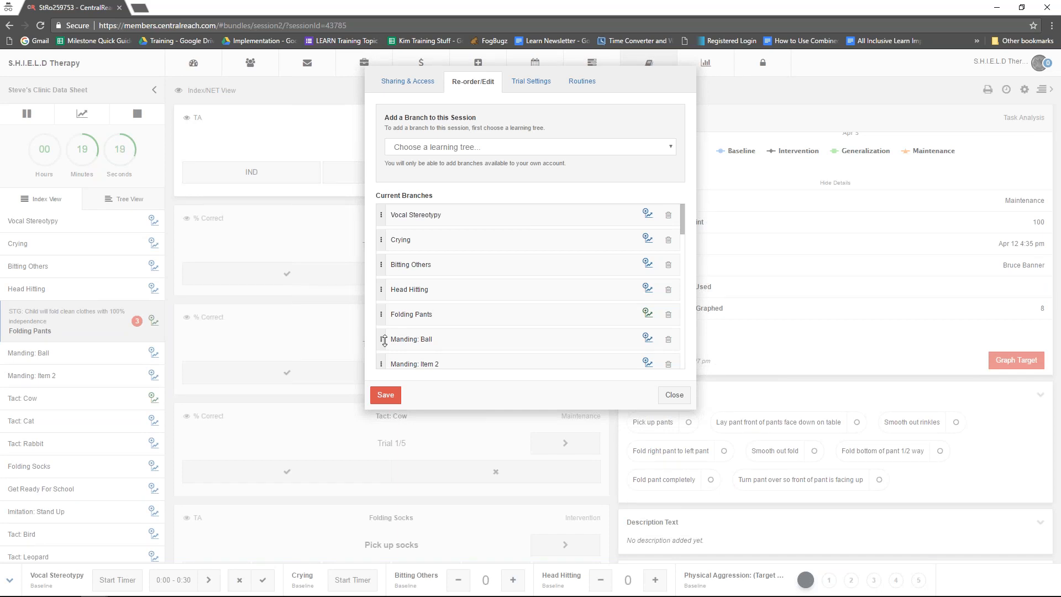
- Move Manding: Ball above Folding Pants in the session's current branches, and restore the original order
left_click_drag(385, 340, 384, 309)
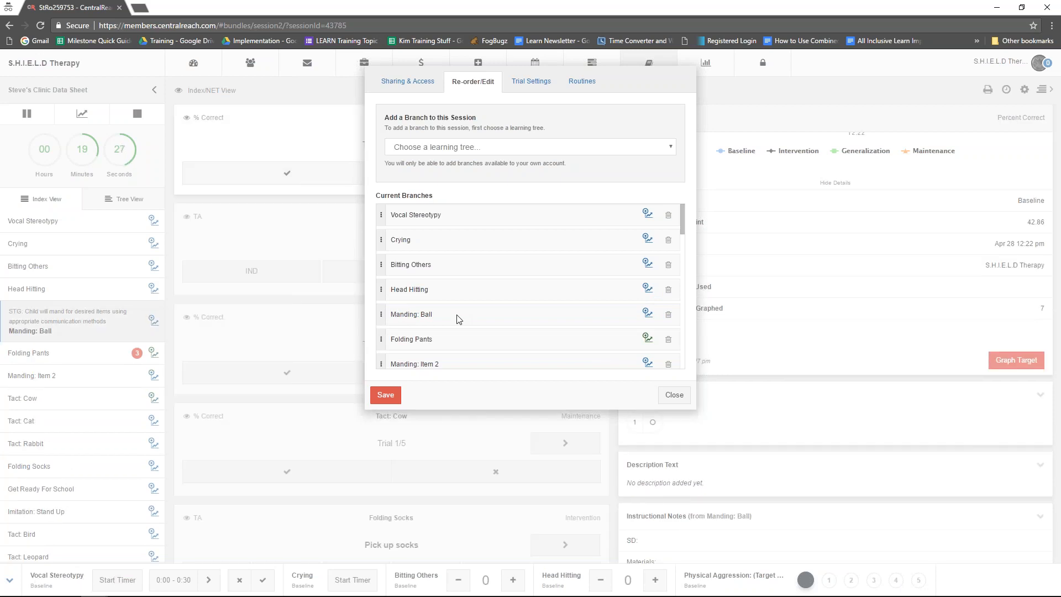
left_click_drag(382, 340, 386, 313)
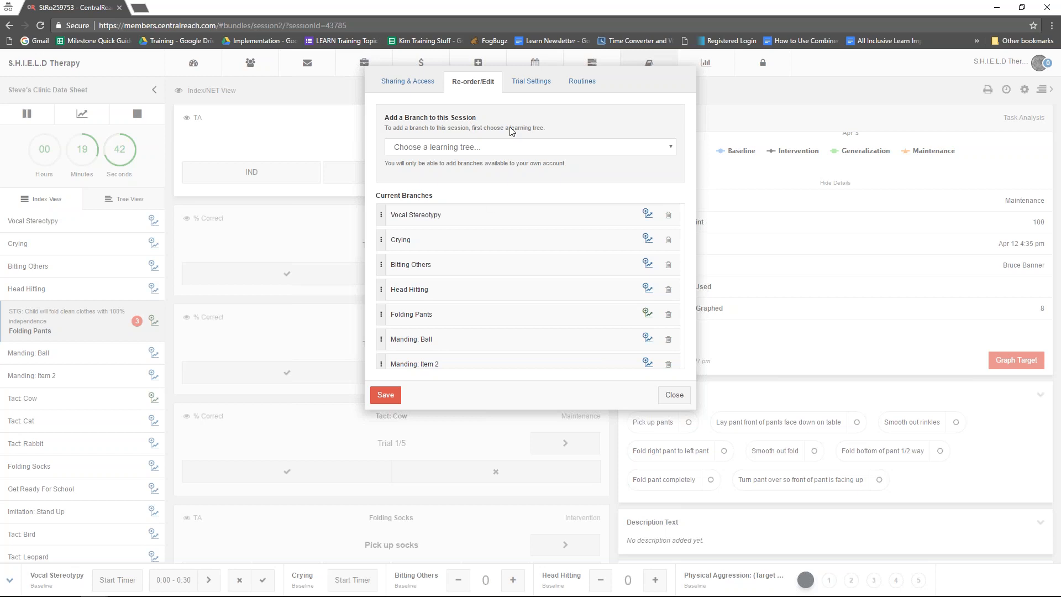
- Choose the Multi-discipline Program Book as the learning tree for adding branches and limit its list to Data items
left_click(517, 147)
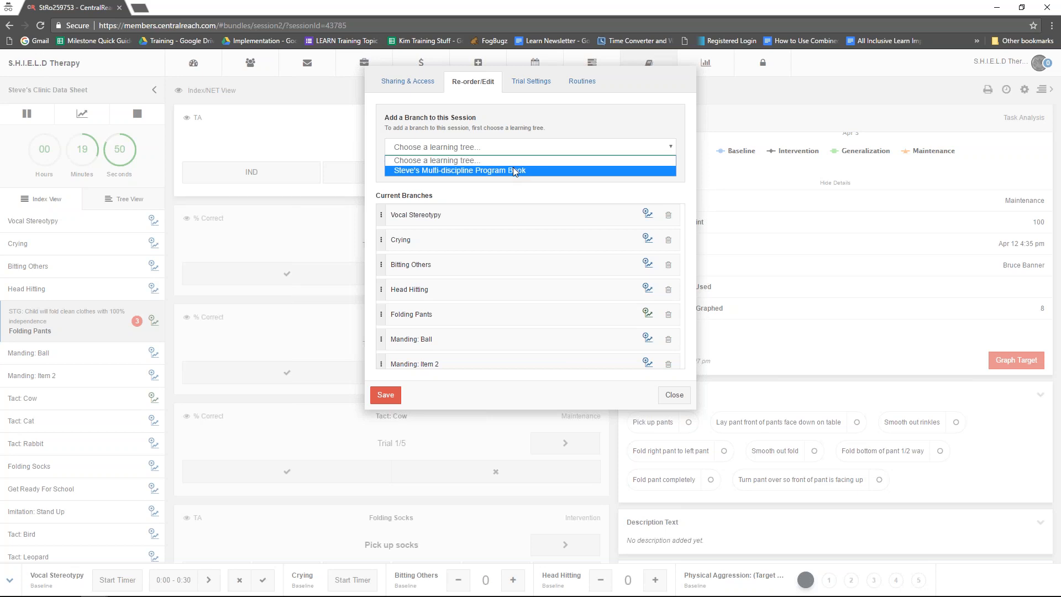
left_click(513, 170)
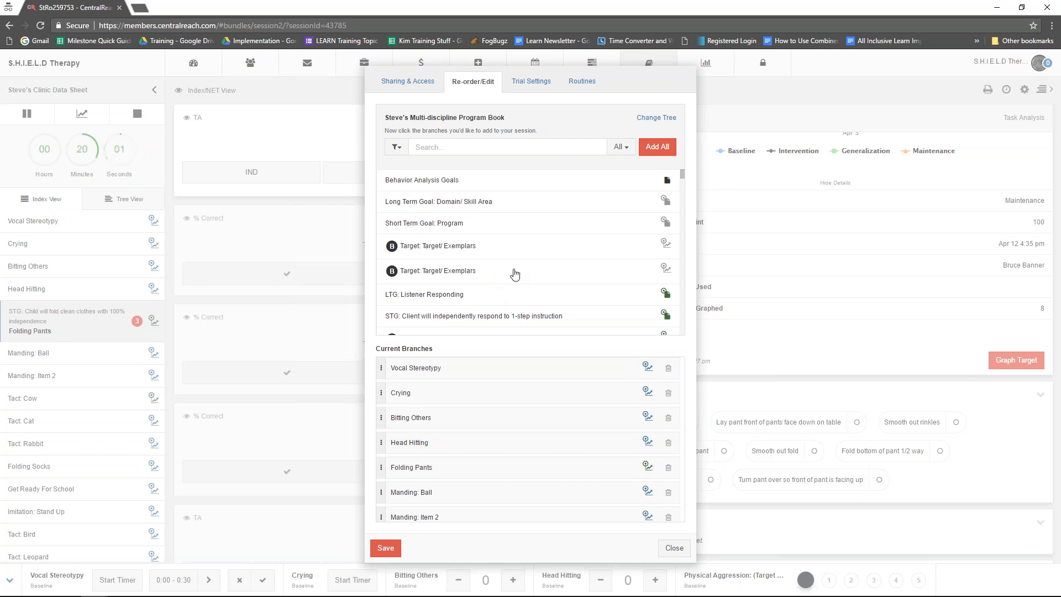
scroll(558, 246, "down", 2)
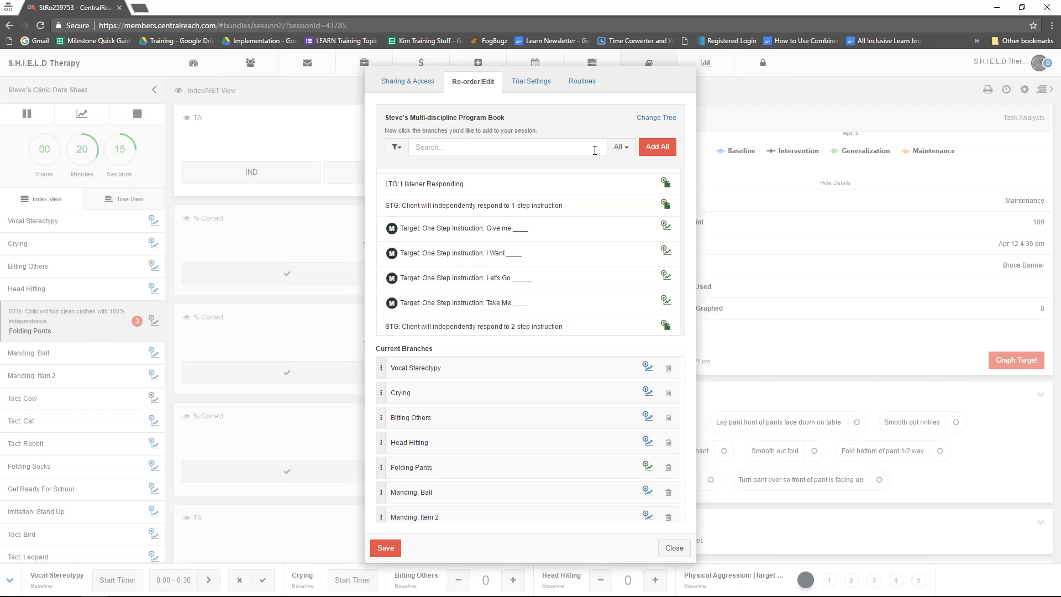
left_click(621, 150)
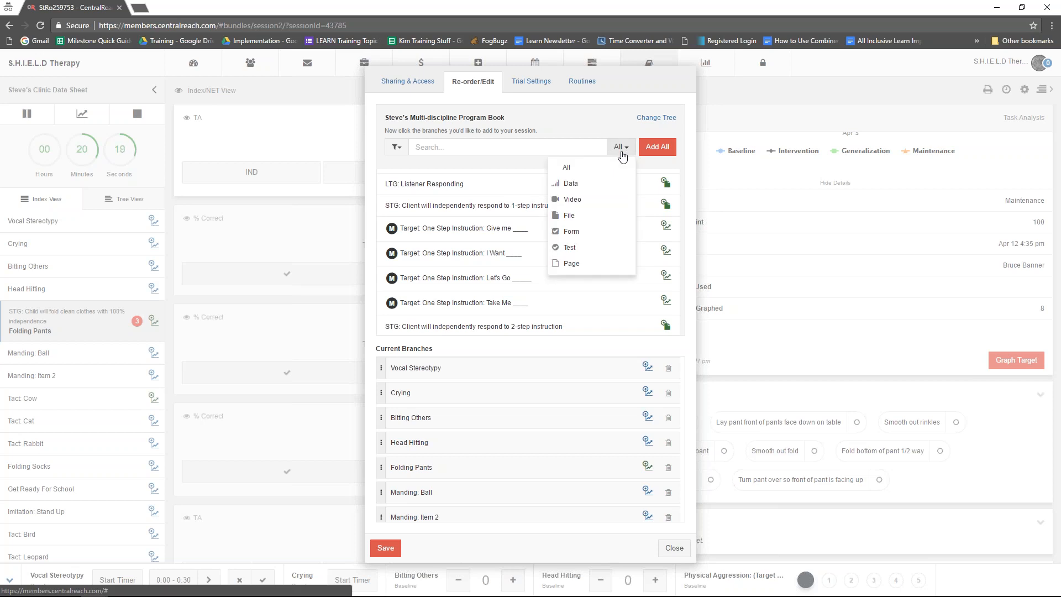
left_click(574, 188)
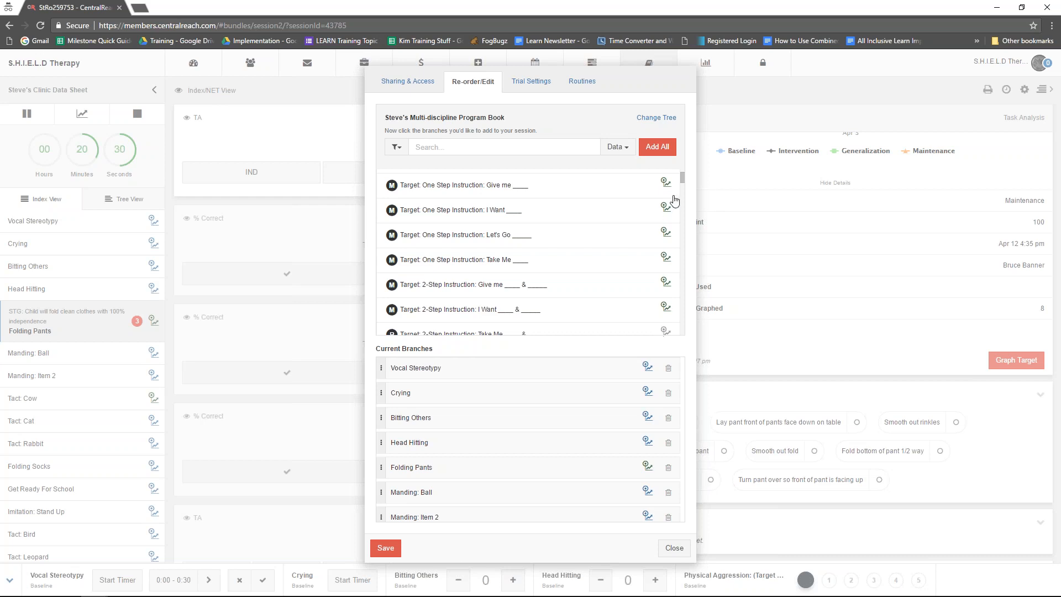
- View the program book's data branches filtered by the Baseline, Intervention, Generalization and Maintenance phases in turn
left_click(396, 147)
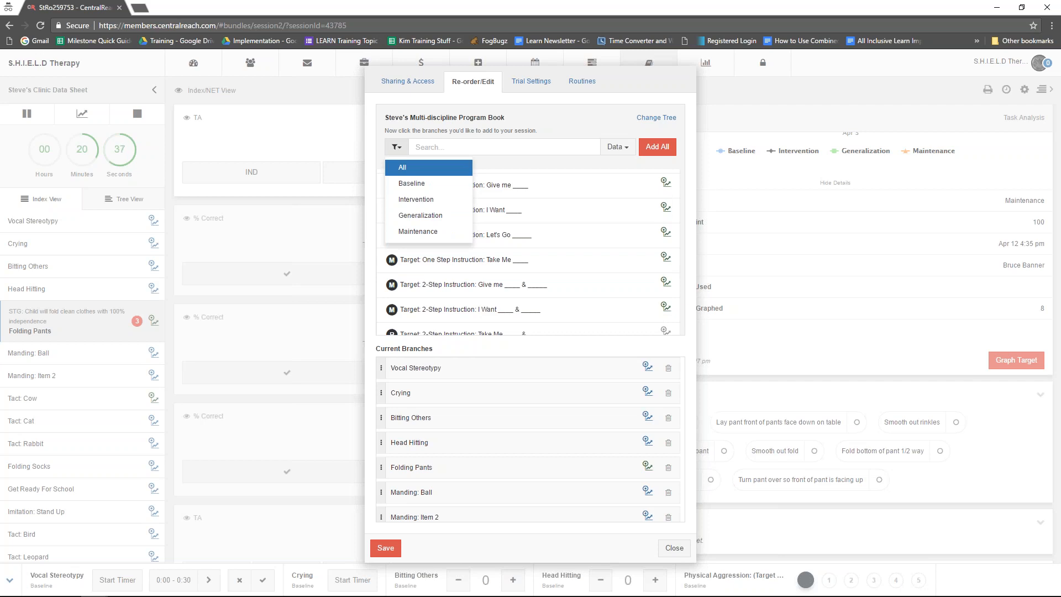
left_click(412, 184)
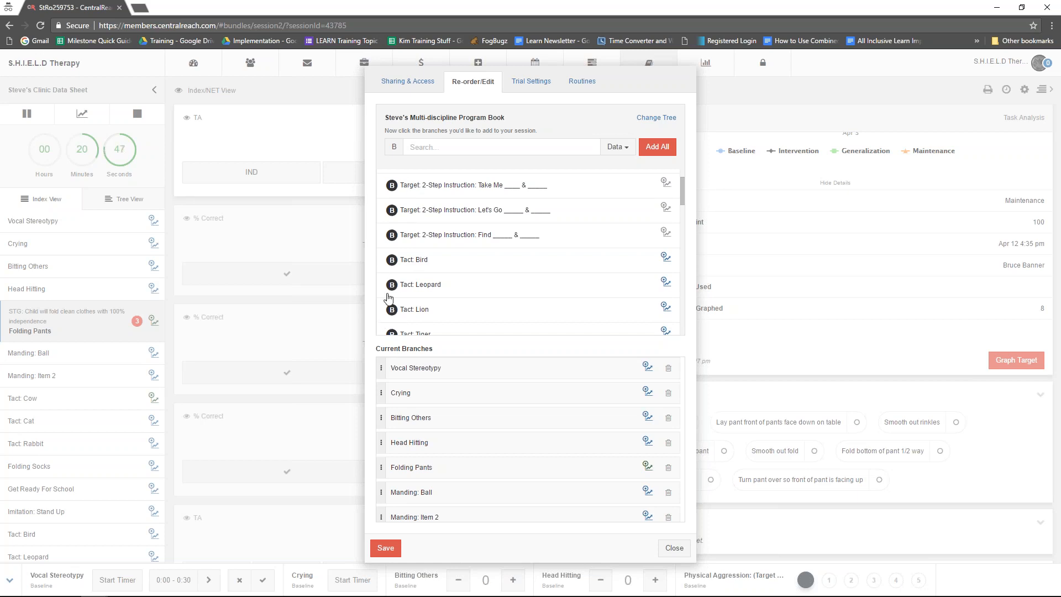
left_click(394, 146)
left_click(409, 200)
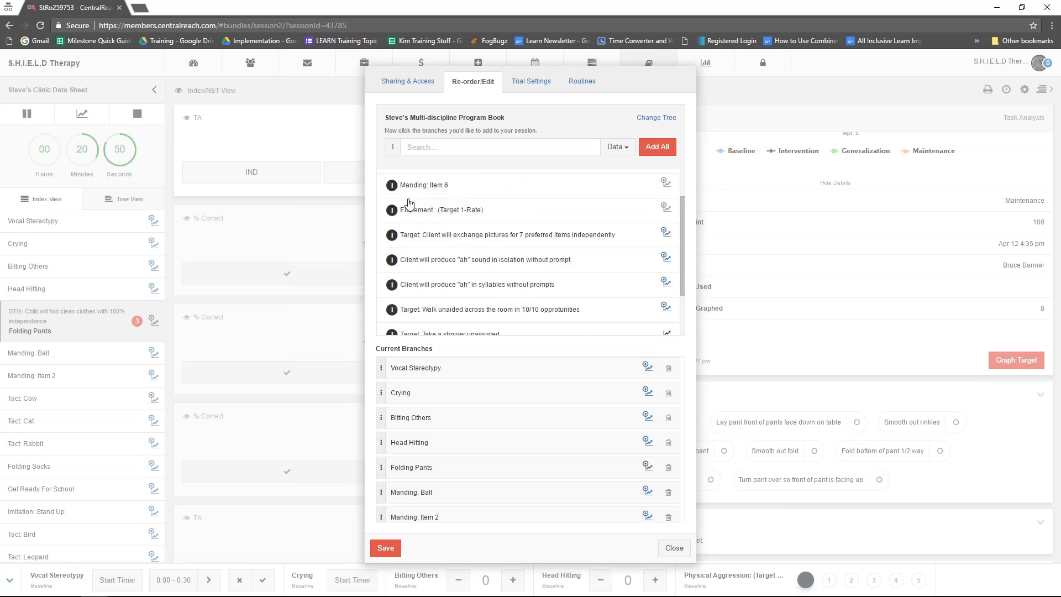
left_click(392, 148)
left_click(406, 221)
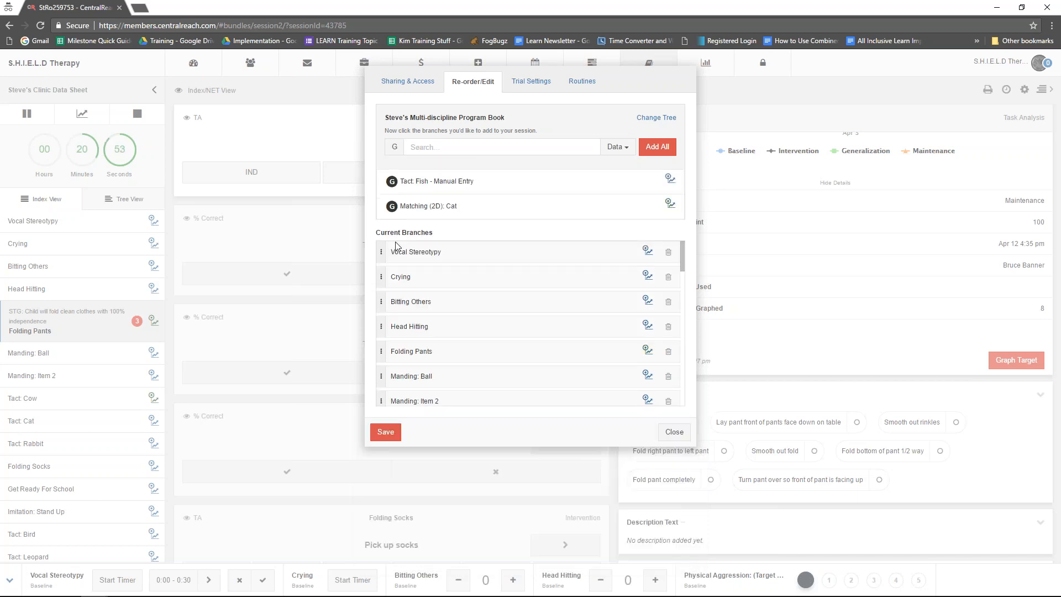
left_click(394, 146)
left_click(407, 226)
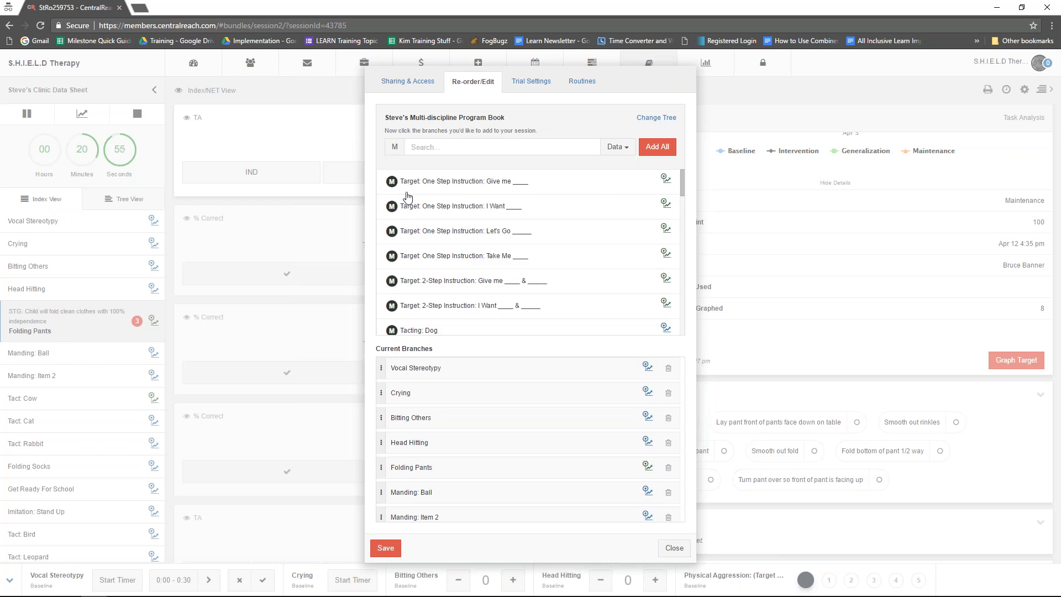
- Filter the program book to Baseline branches and add Tact: Tiger and Tact: Zebra to the session
left_click(395, 147)
left_click(407, 191)
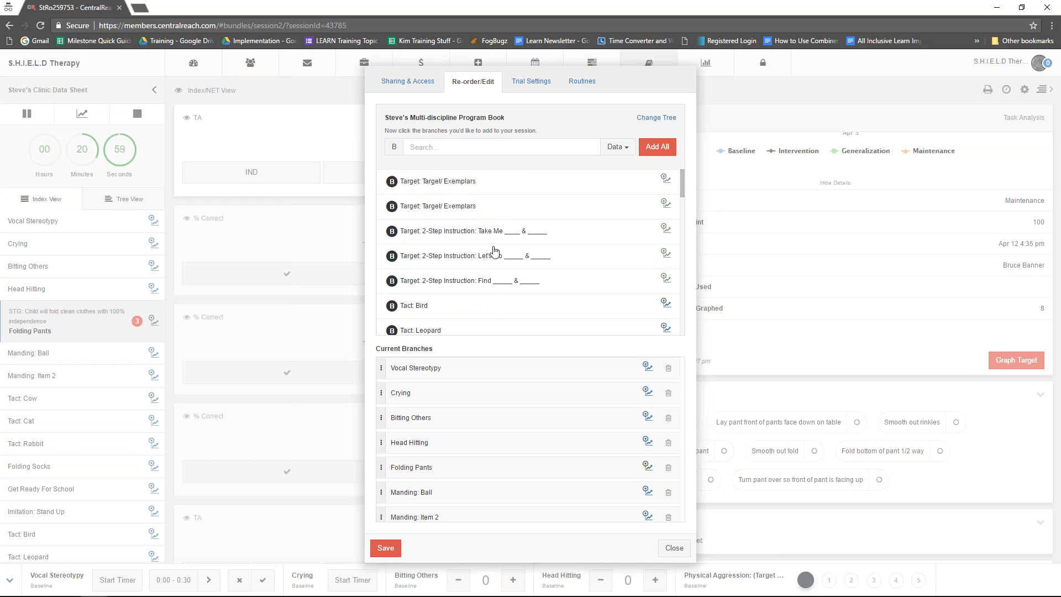
scroll(525, 260, "down", 1)
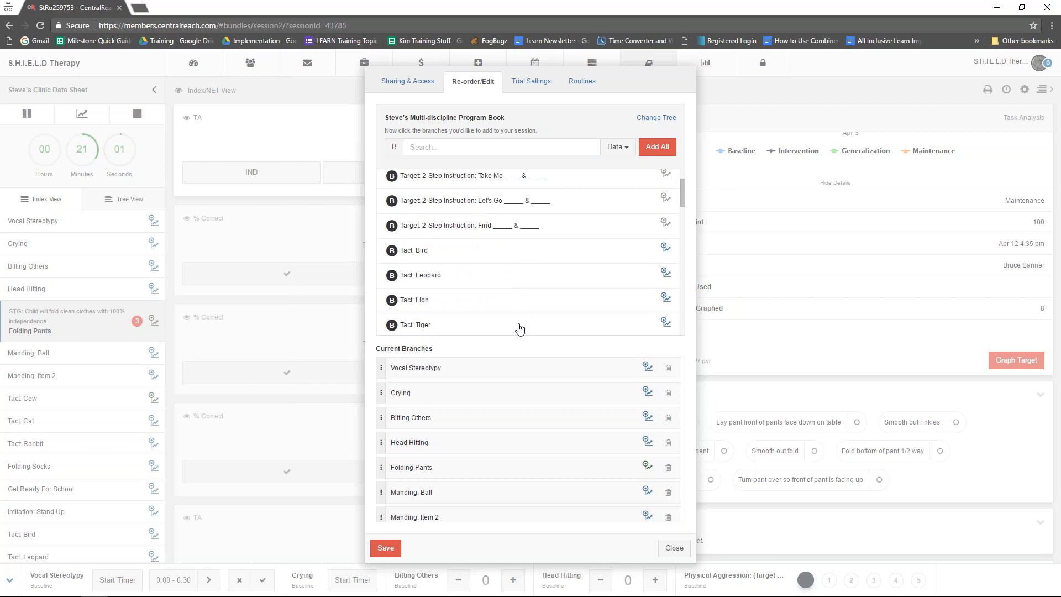
scroll(520, 309, "down", 1)
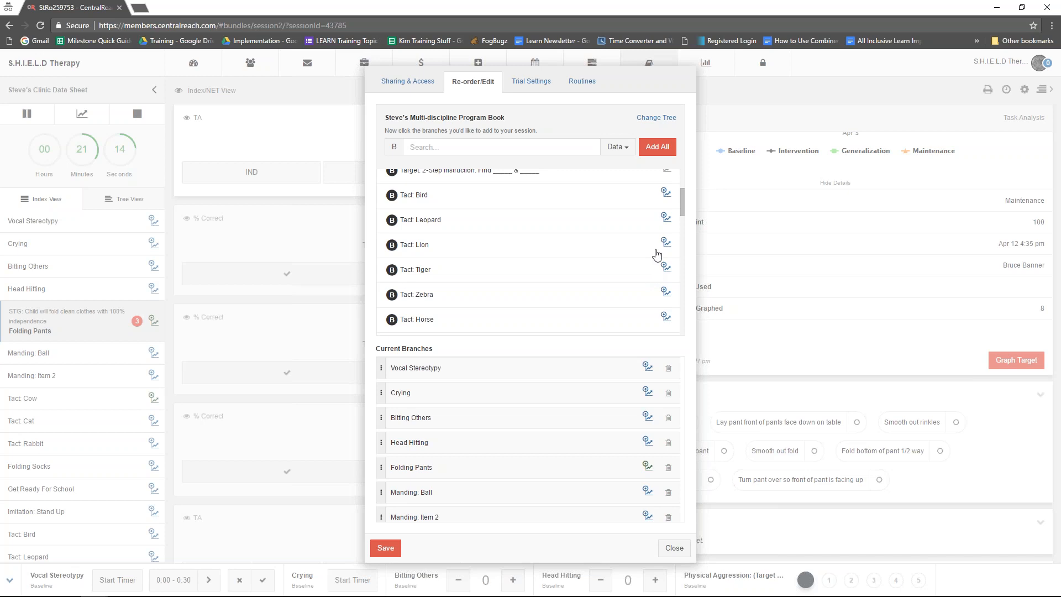
left_click(598, 277)
left_click(626, 299)
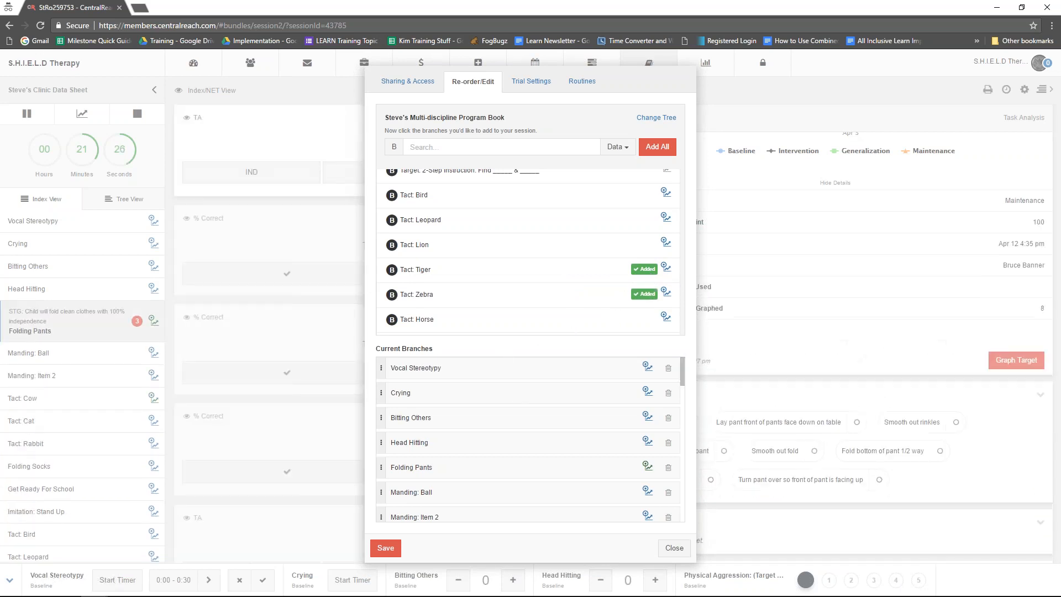
- Move the newly added Tact: Tiger branch higher in the session's current branches and save the changes
scroll(458, 384, "down", 10)
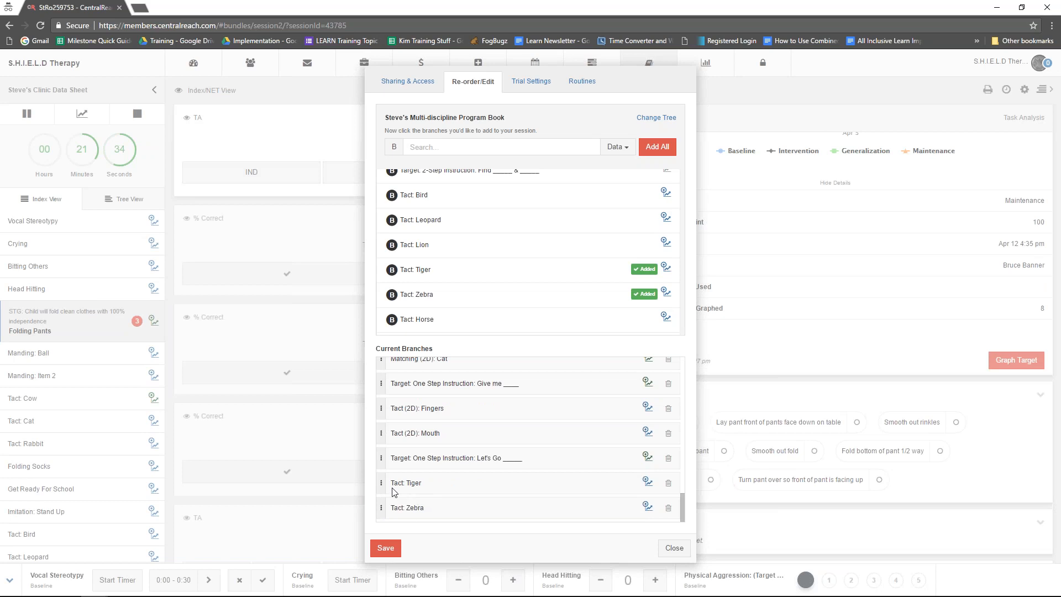
left_click_drag(384, 483, 387, 423)
scroll(454, 431, "down", 6)
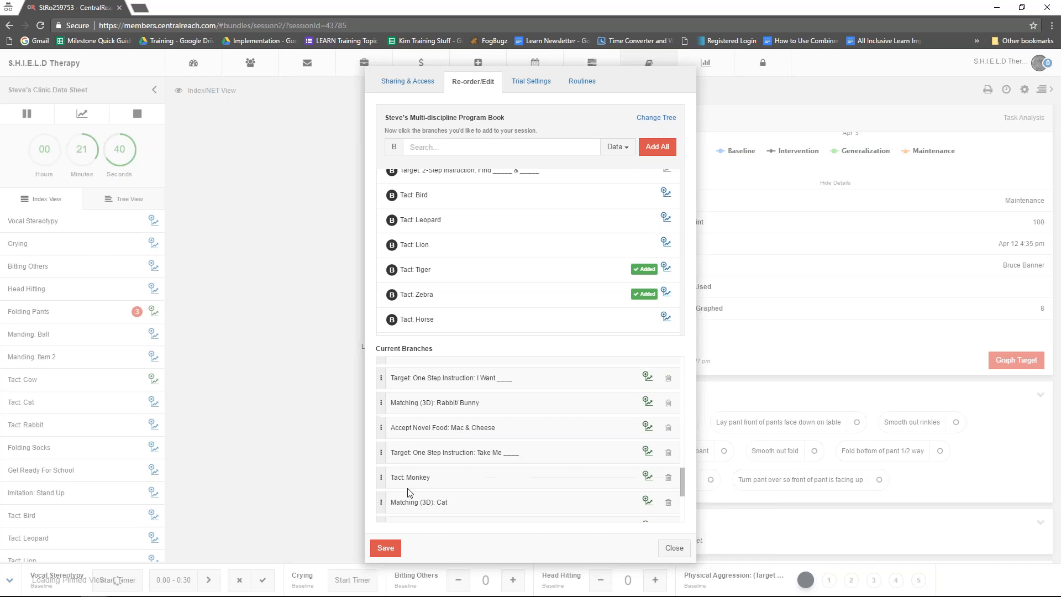
left_click_drag(382, 507, 382, 478)
left_click(386, 549)
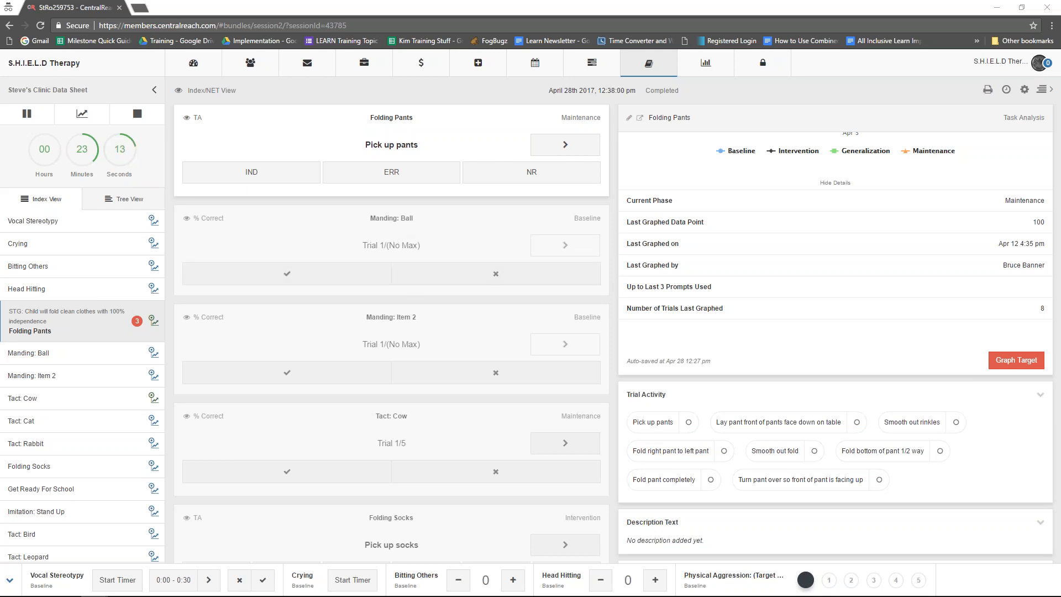
- Review the most recent Folding Pants comments and open the details of the Manding: Ball target
scroll(733, 263, "down", 6)
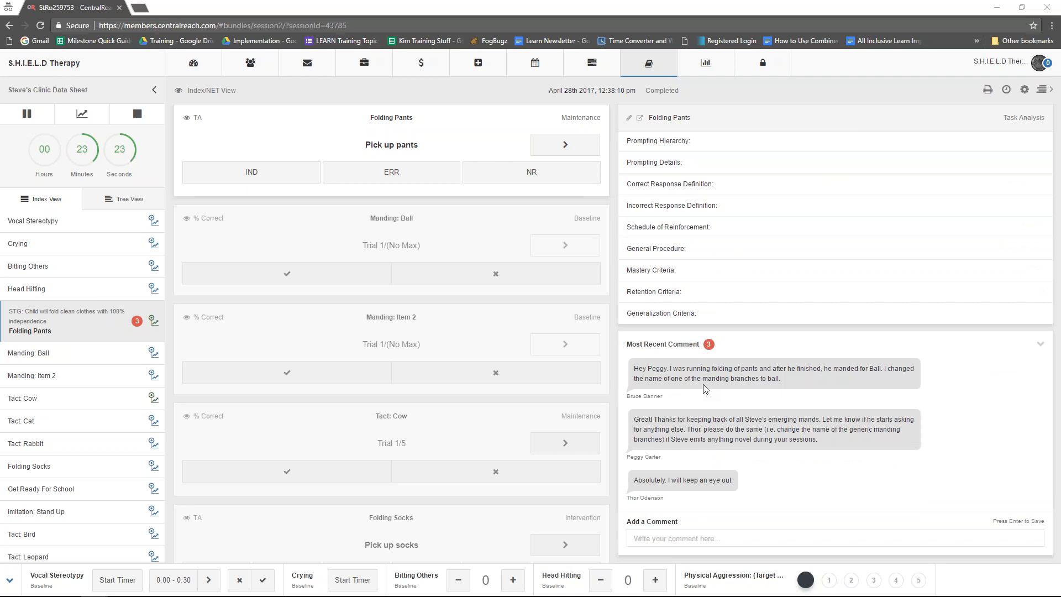
left_click(404, 232)
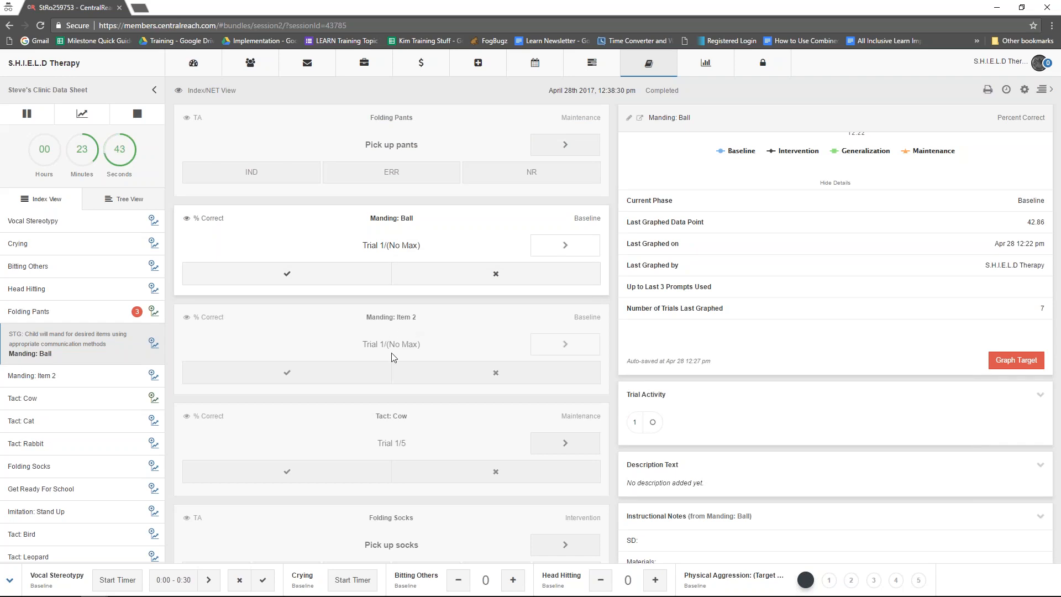
- Rename the Manding: Item 2 target branch as "Manding: Outside"
left_click(405, 319)
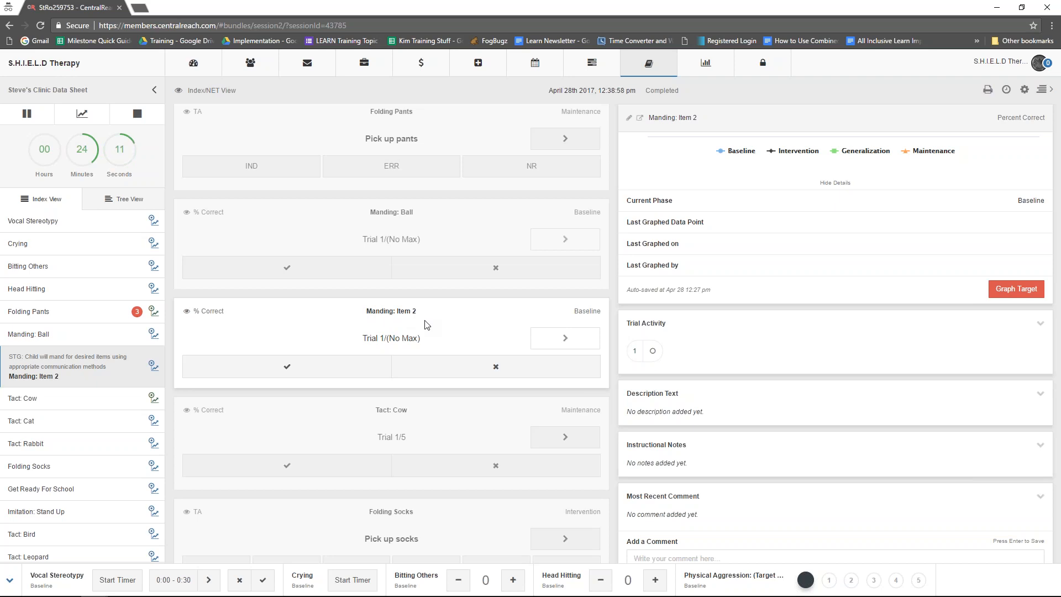
left_click(629, 119)
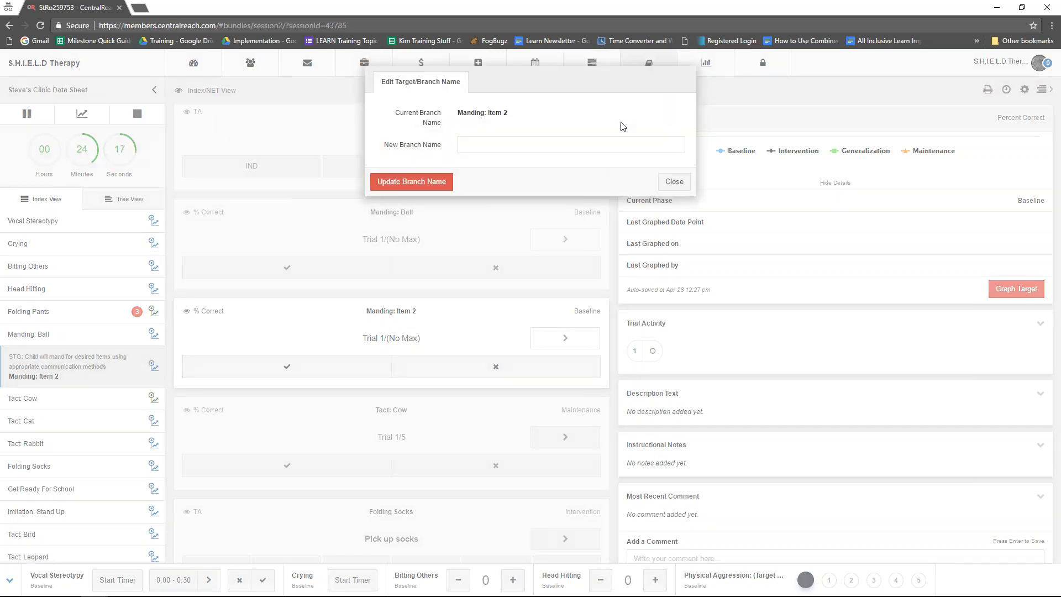
left_click(622, 149)
type("Manding: Outside")
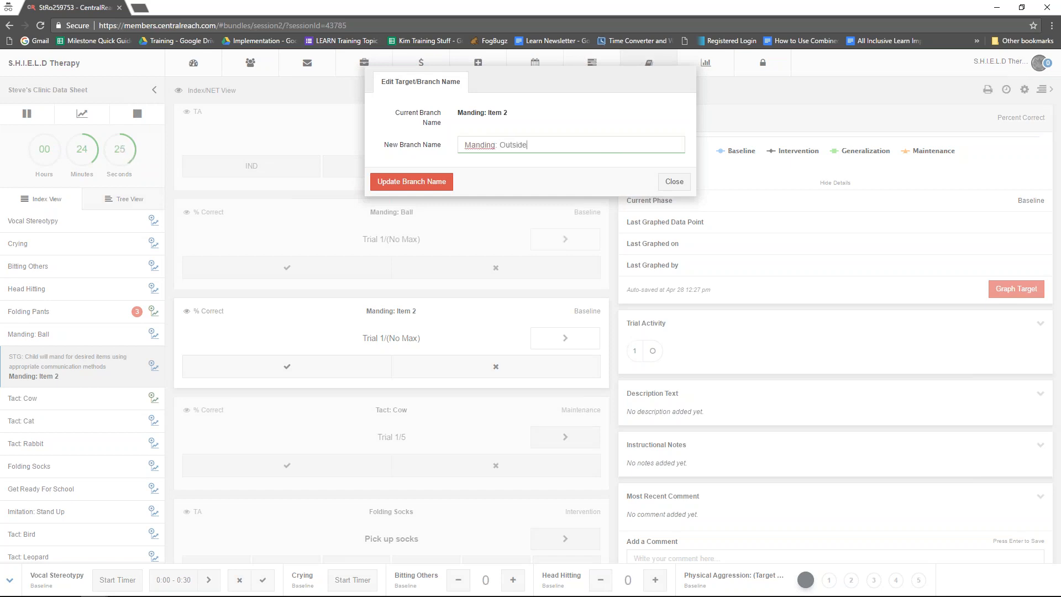
left_click(412, 182)
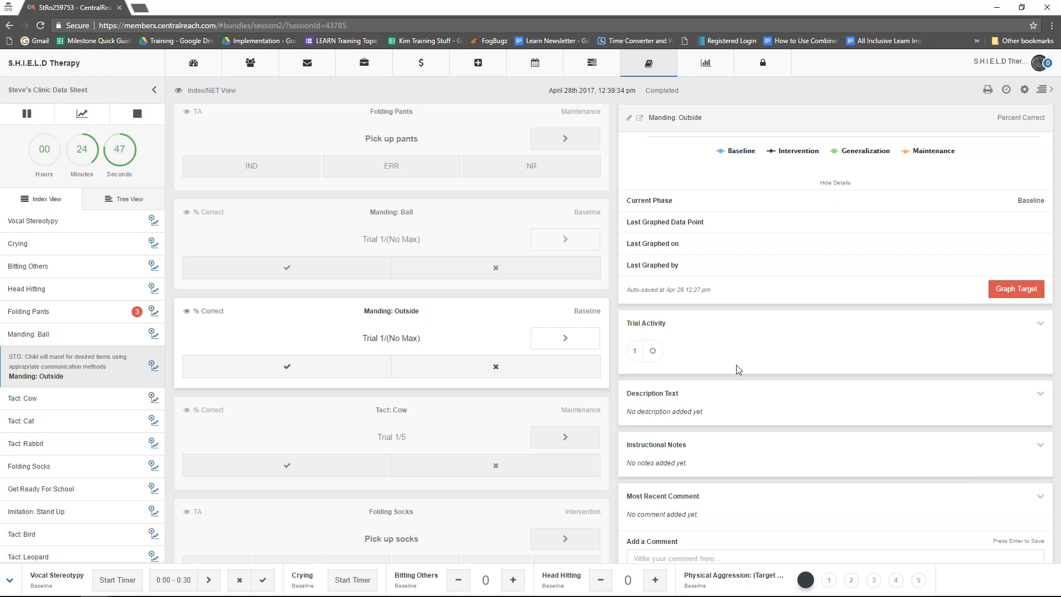
scroll(737, 365, "down", 1)
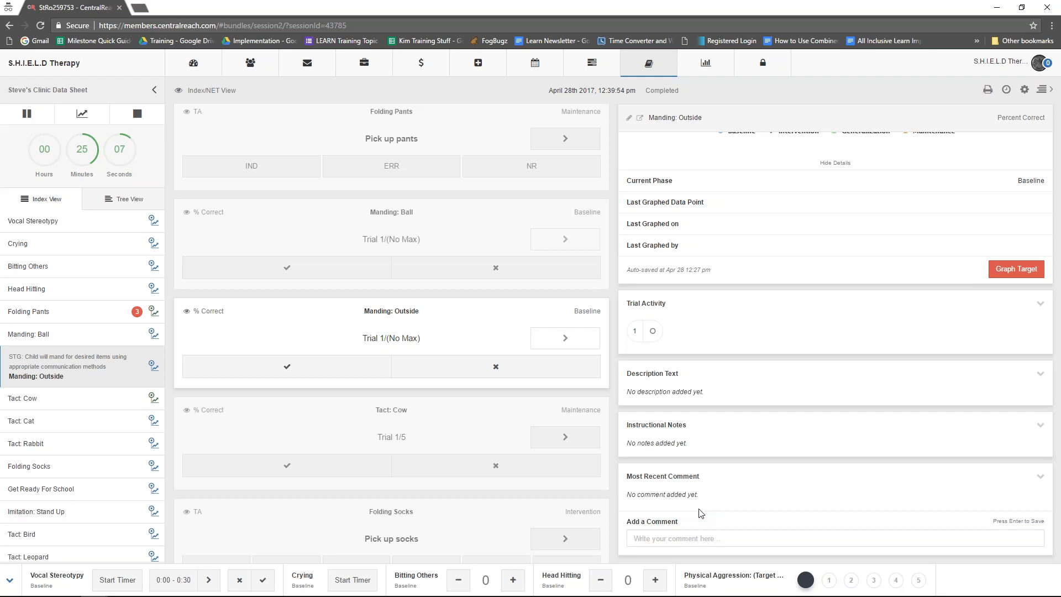
left_click(629, 119)
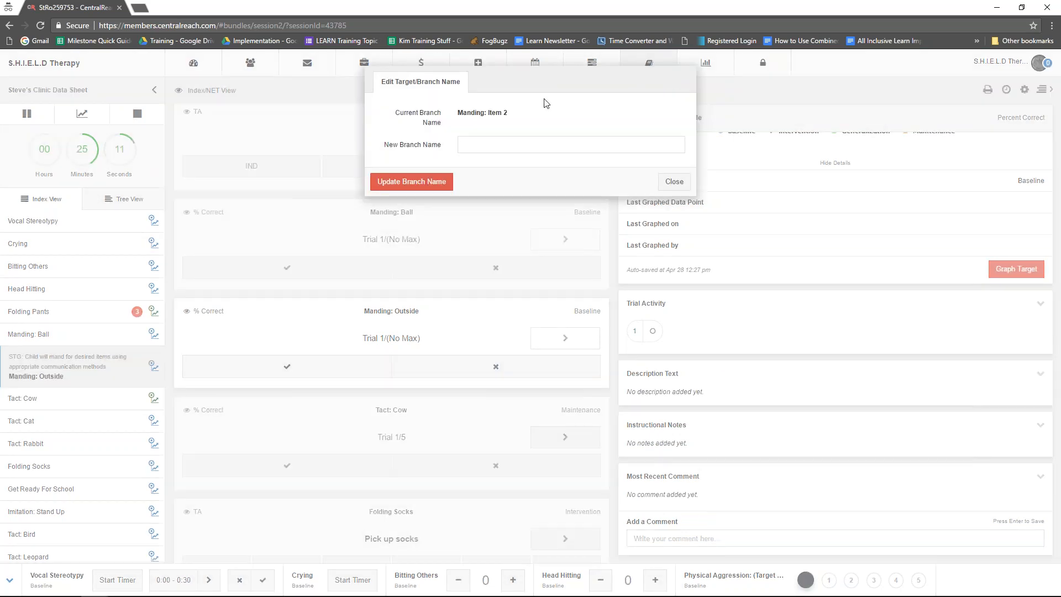
left_click(672, 182)
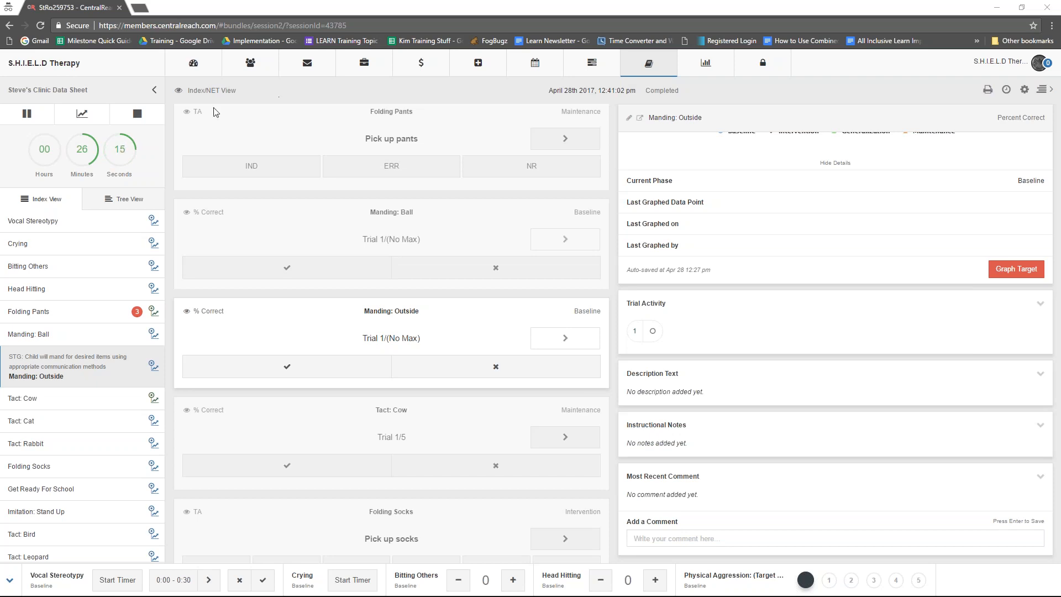
- End the running clinic data sheet session and open the list of clinical sessions
left_click(138, 114)
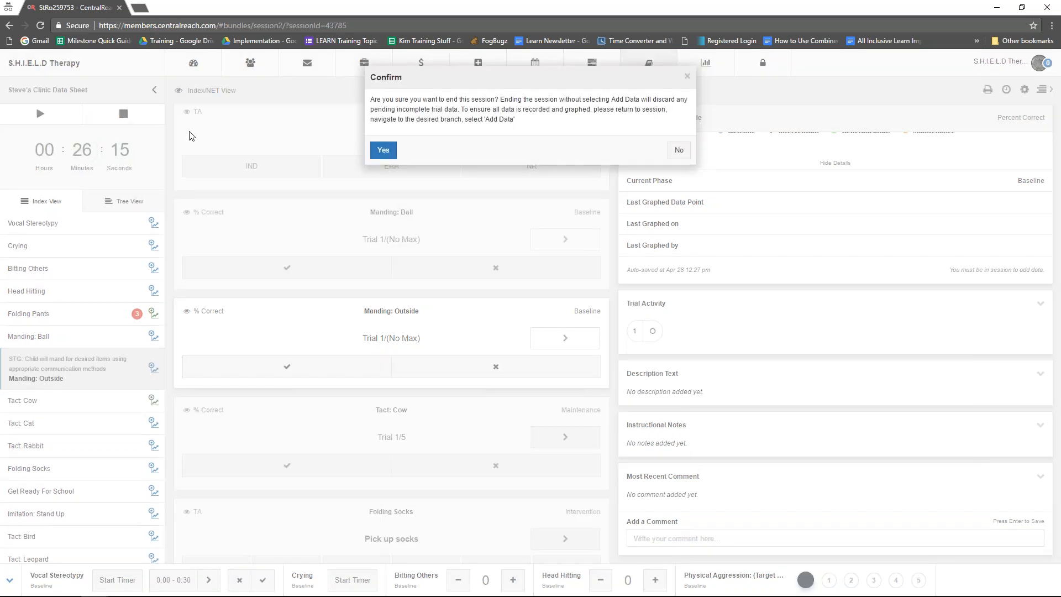
left_click(387, 153)
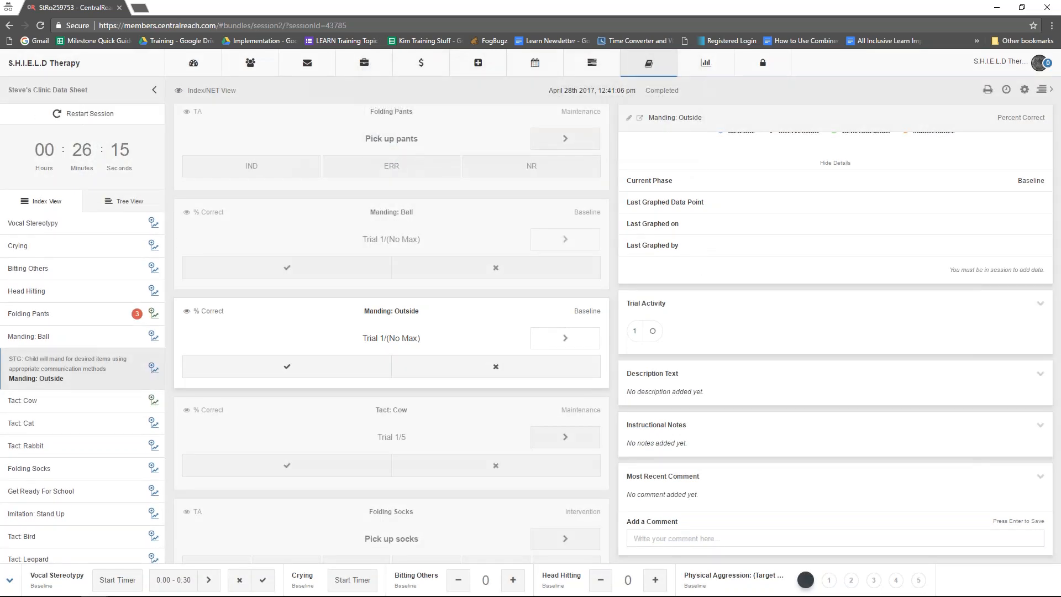
mouse_move(650, 63)
left_click(646, 107)
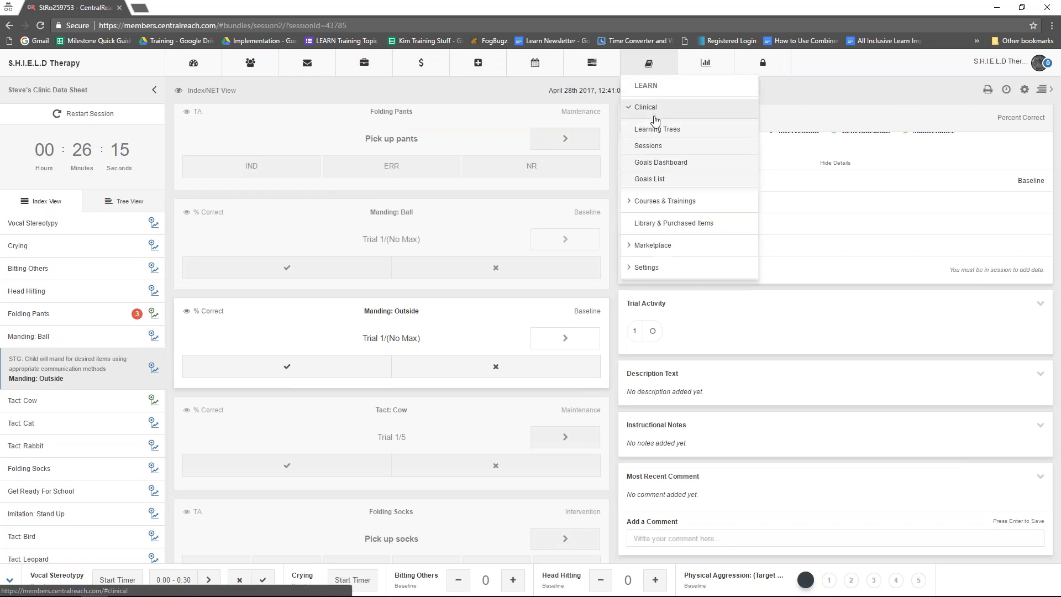
left_click(653, 150)
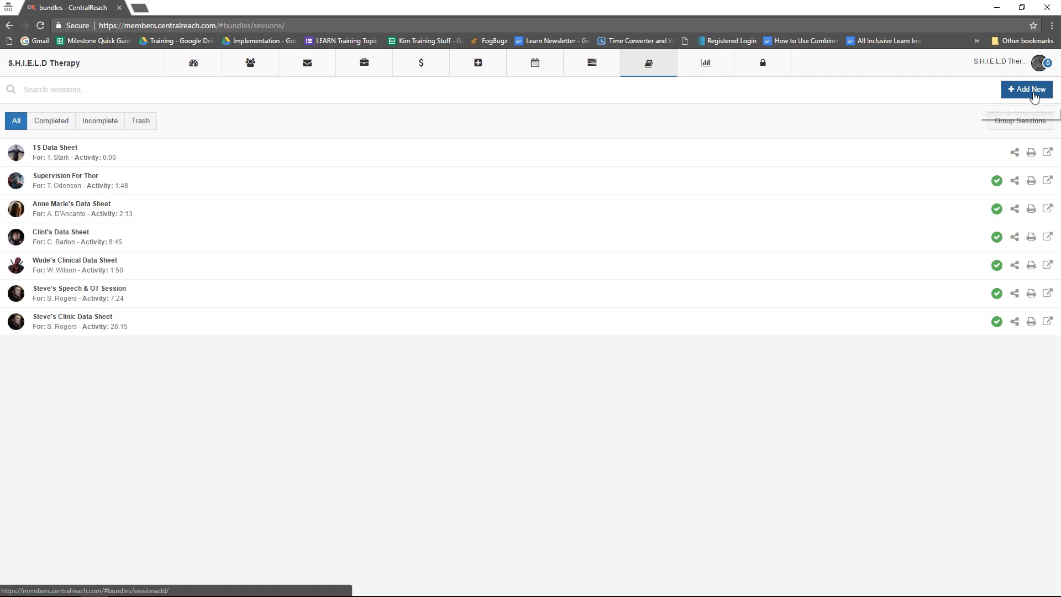
- Start a new session named with the client's first name plus "Data Sheet" and choose the client as its contact
left_click(1034, 94)
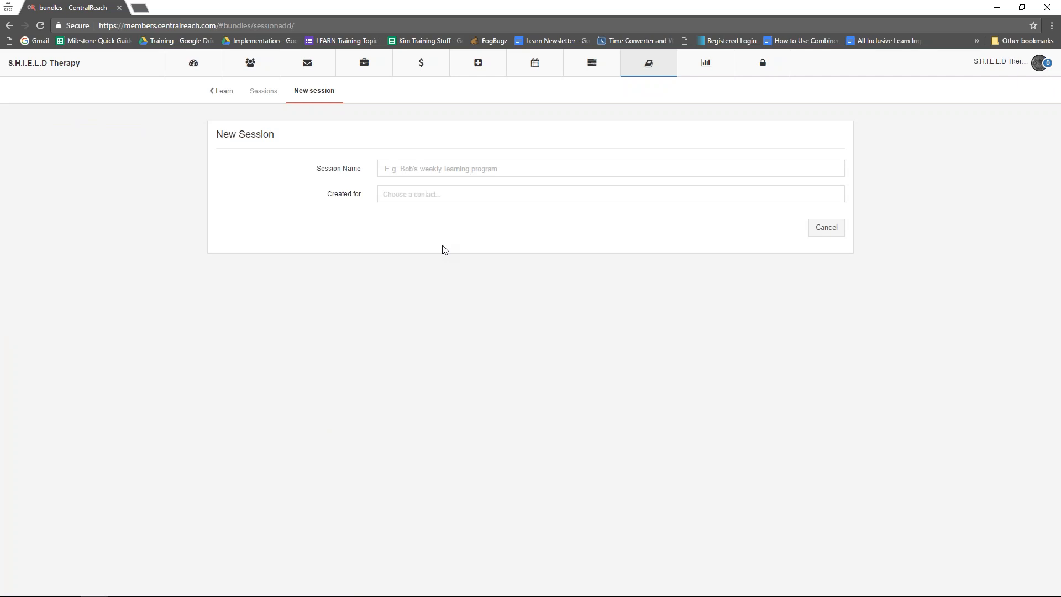
left_click(453, 168)
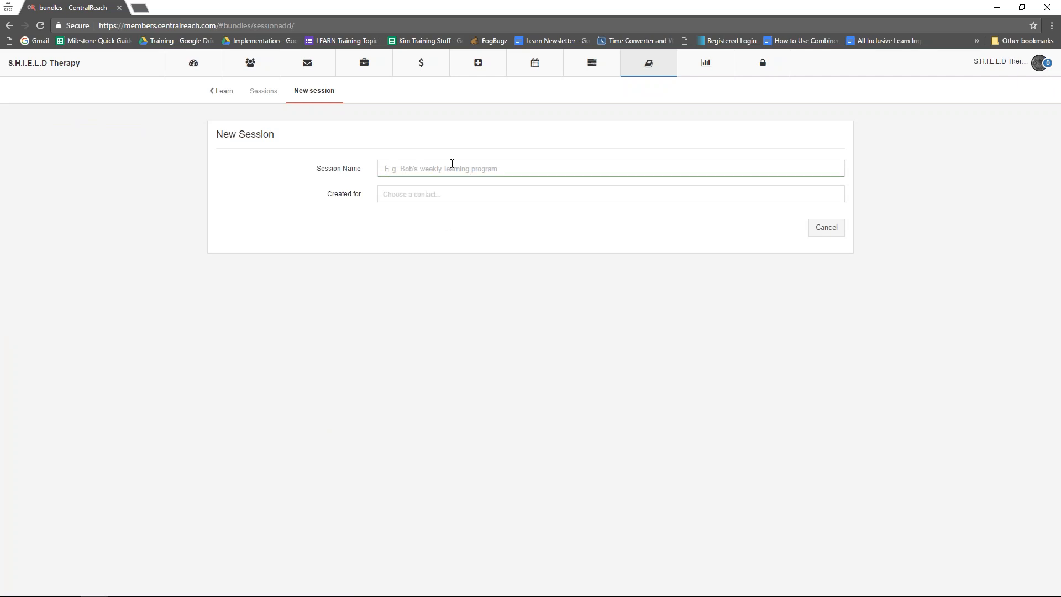
type("Tony's Data Sheet")
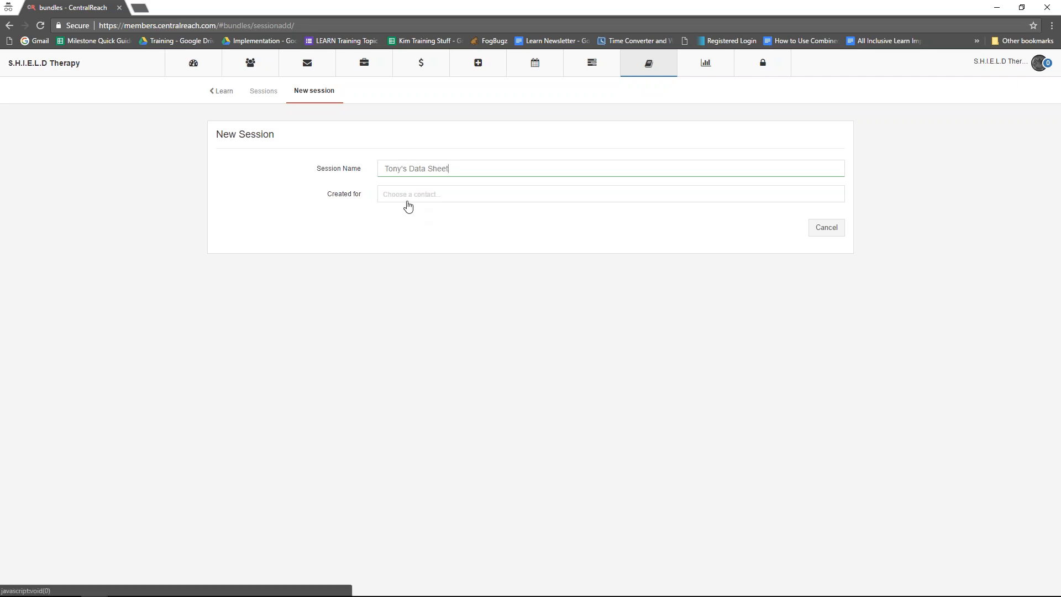
left_click(380, 200)
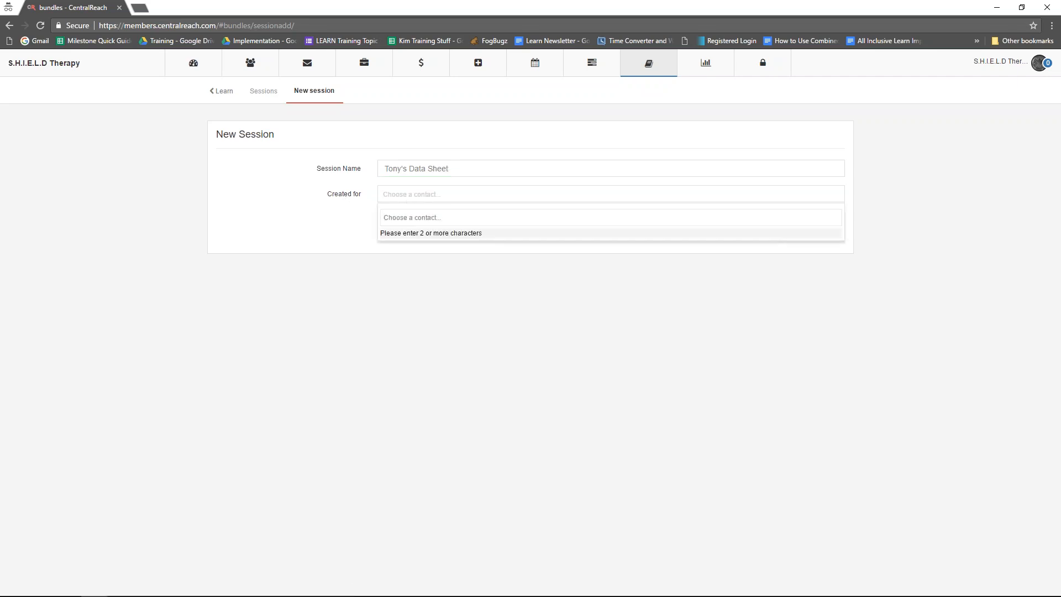
type("Tony")
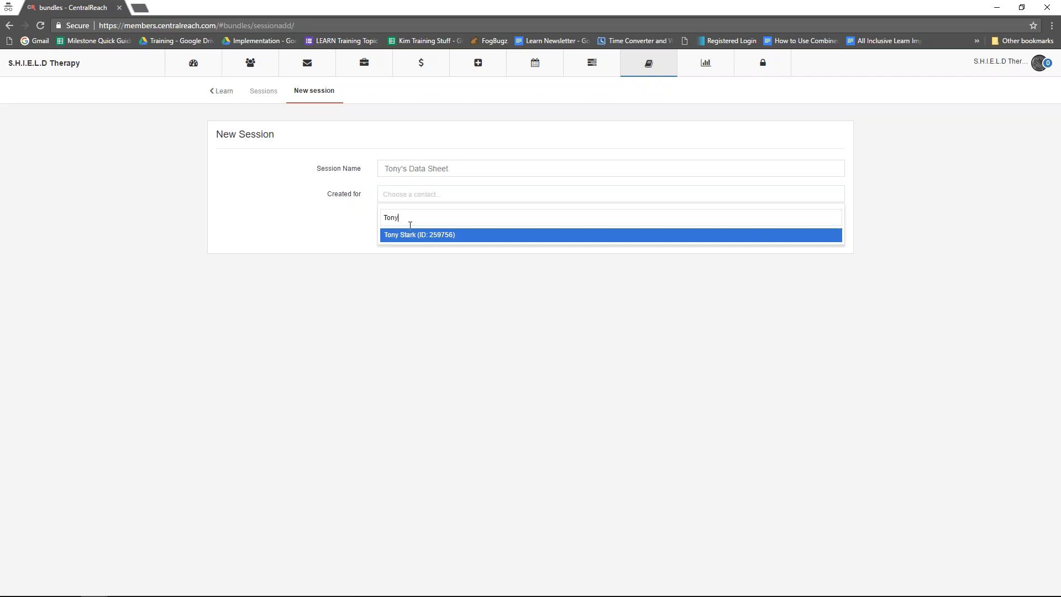
left_click(408, 235)
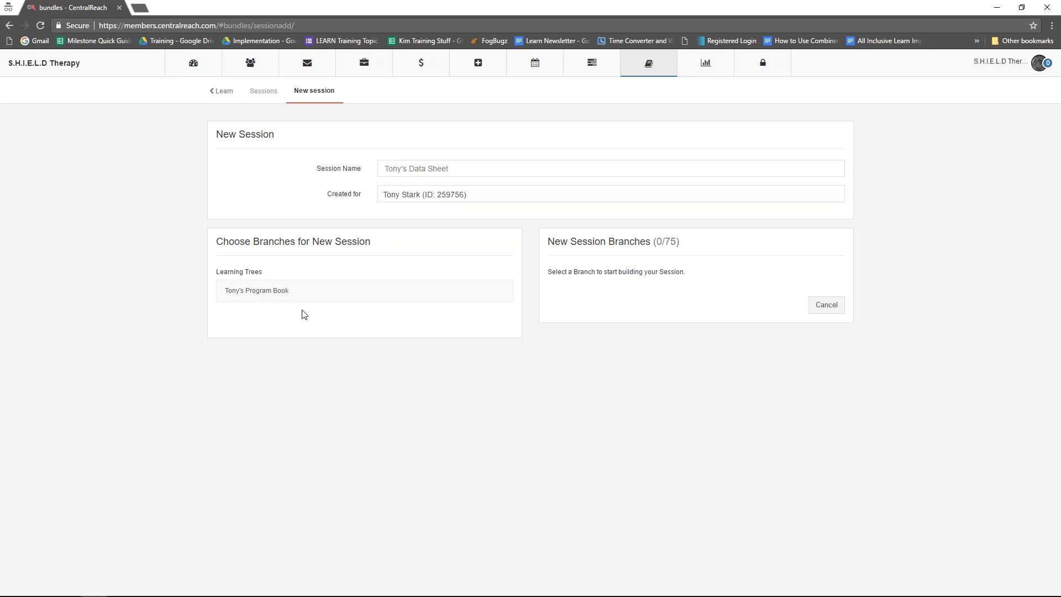
- Add the First Name branch from the client's program book, filtered to Data and Baseline, and create the beta session
left_click(280, 293)
scroll(185, 294, "down", 1)
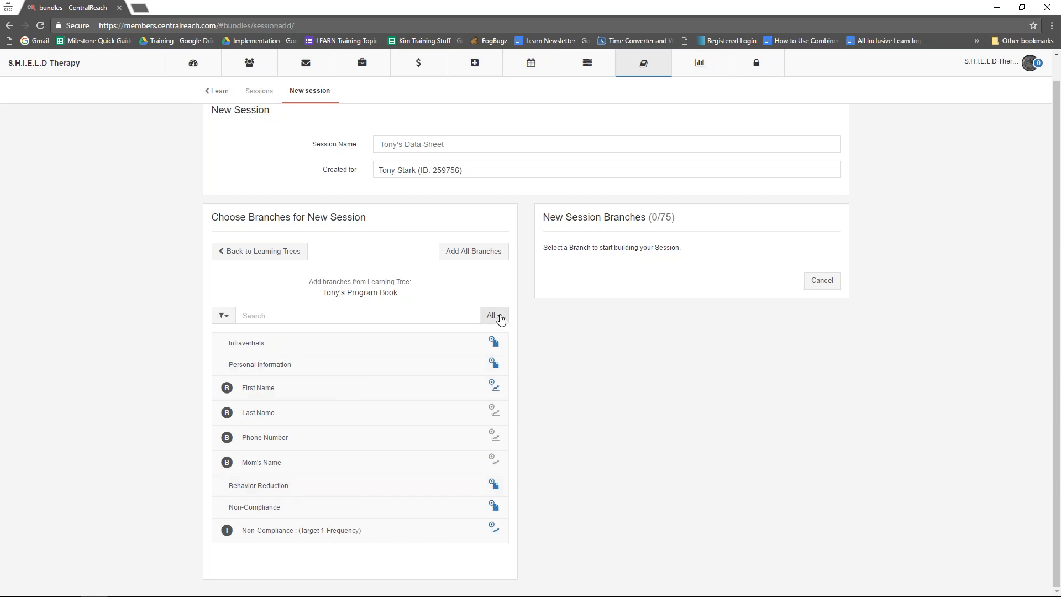
left_click(501, 319)
left_click(486, 353)
left_click(228, 339)
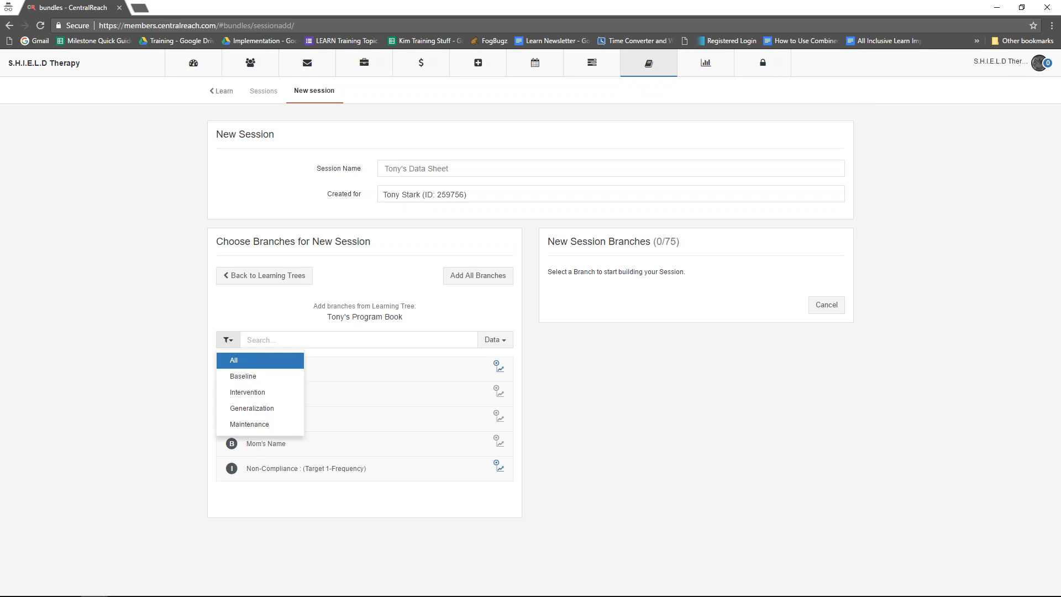
left_click(260, 378)
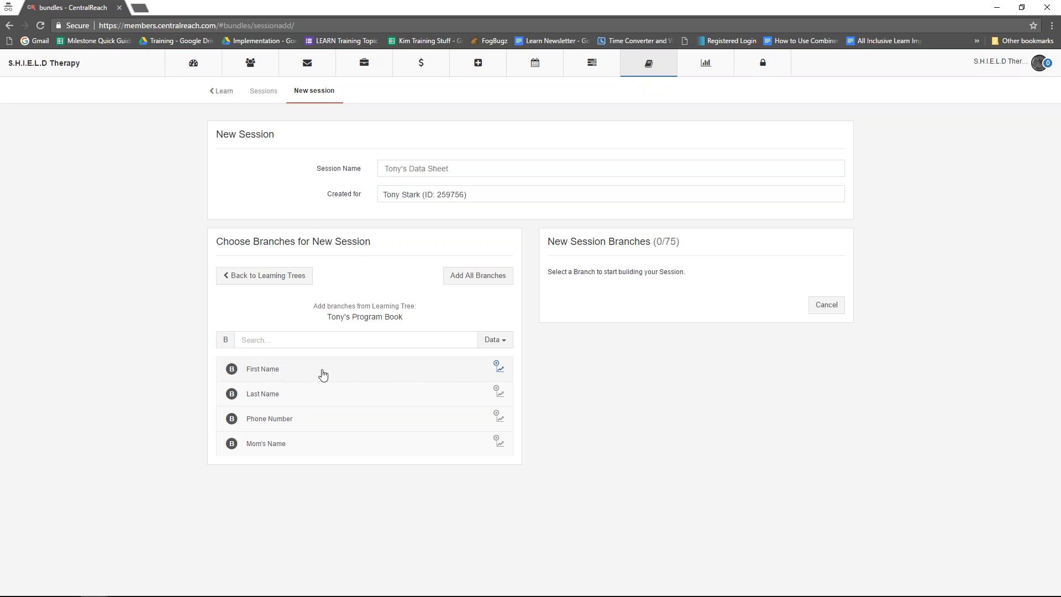
left_click(324, 375)
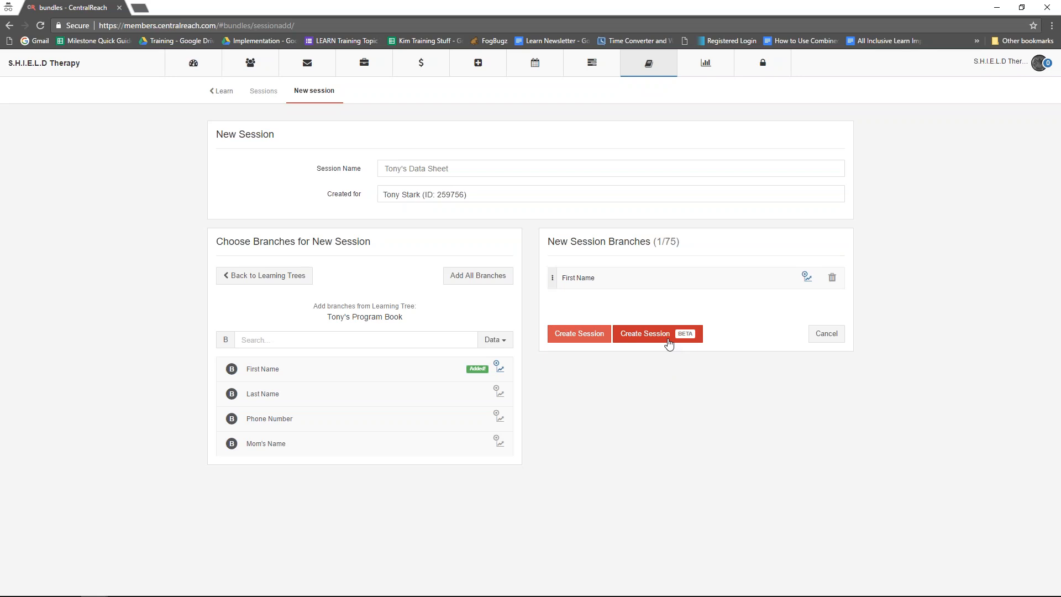
left_click(669, 344)
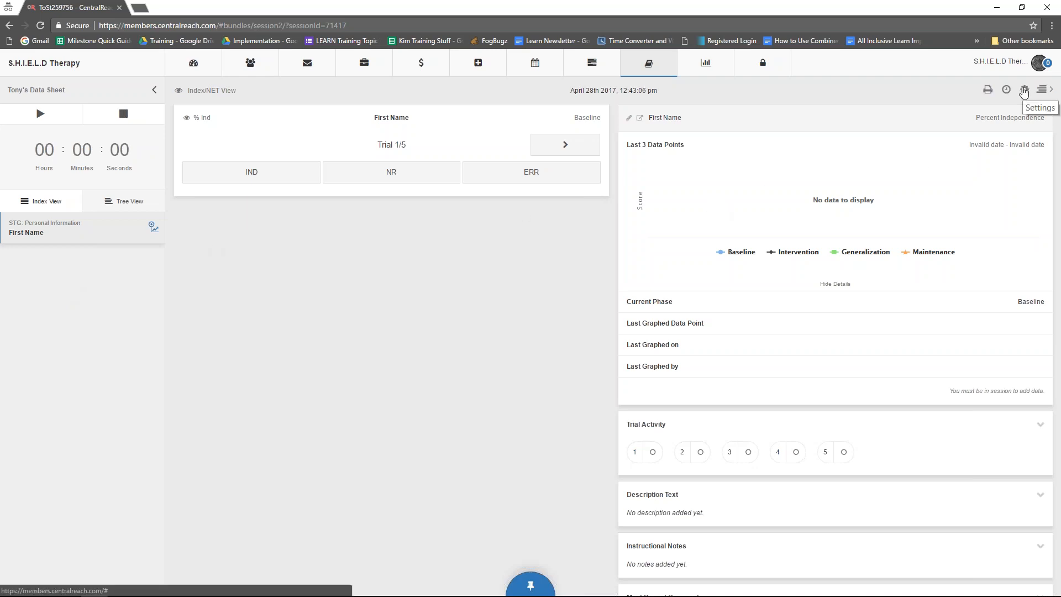
- Review the new session's Sharing & Access settings, including the user search for sharing, and close them
left_click(1024, 90)
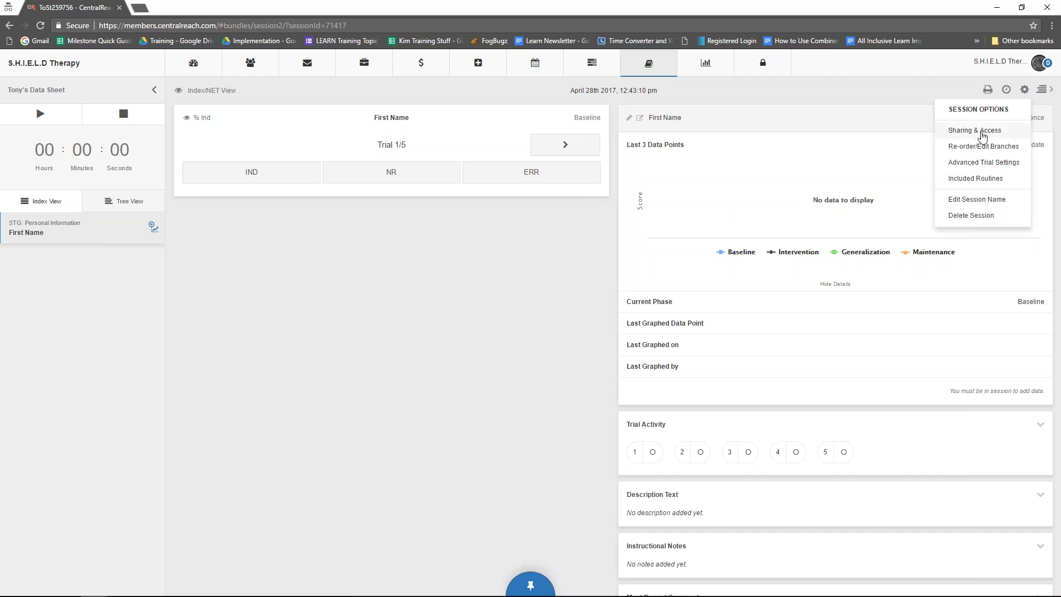
left_click(973, 132)
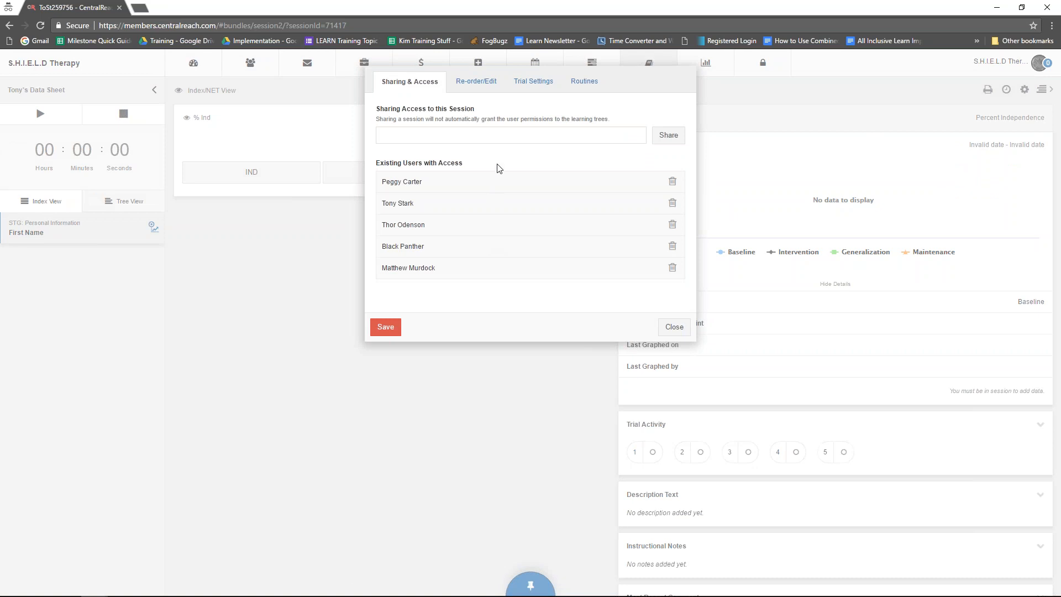
left_click(499, 139)
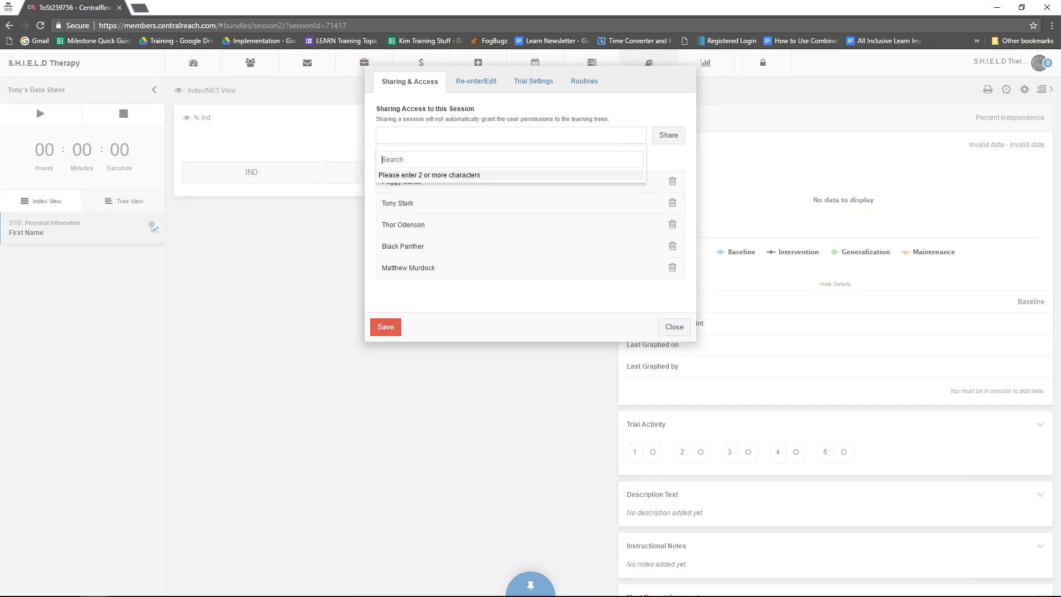
left_click(671, 331)
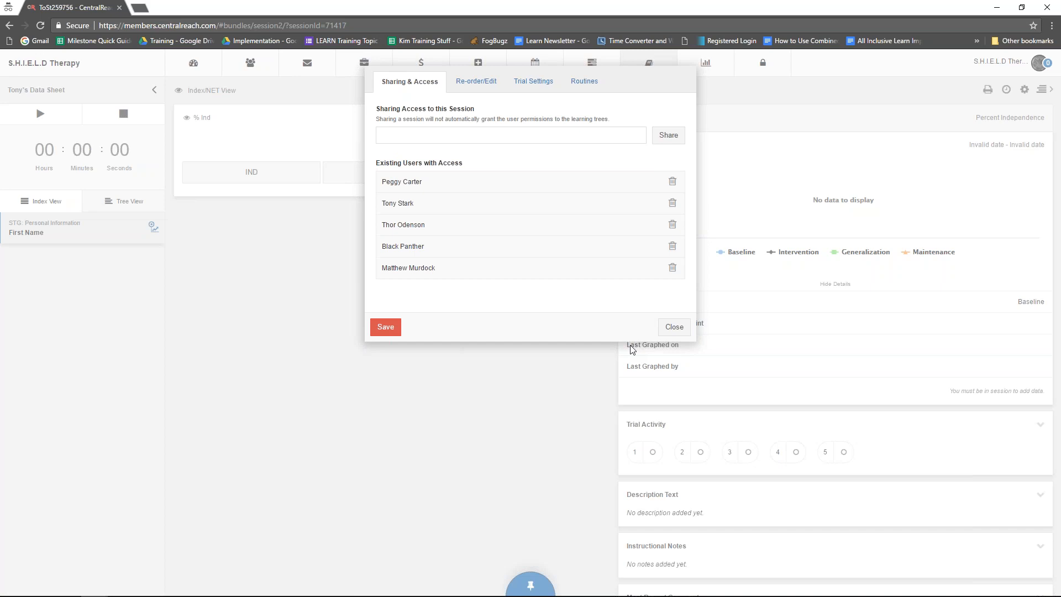
left_click(675, 331)
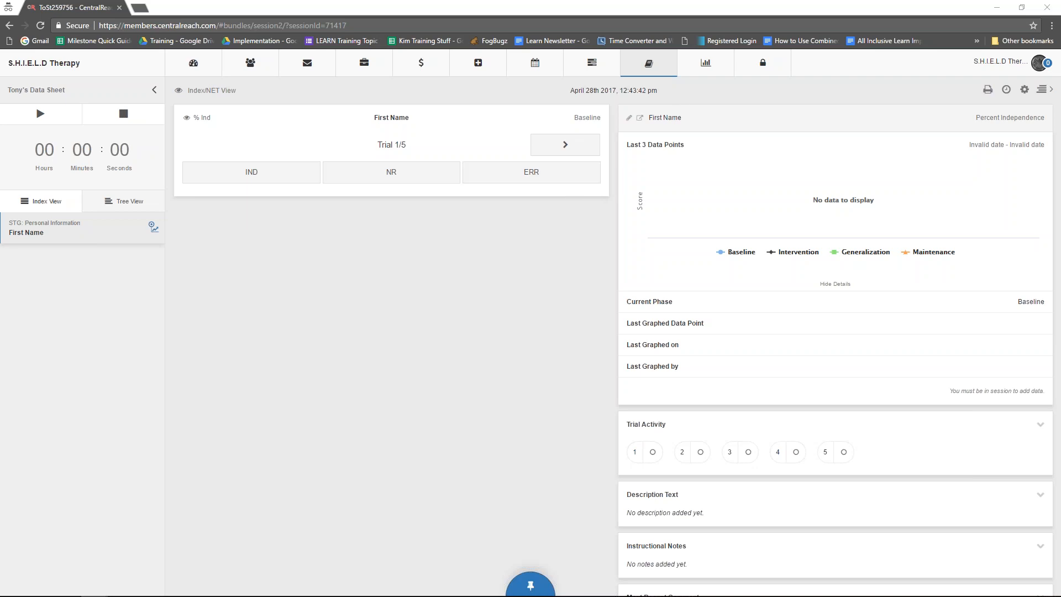
- Open the same client's program book from the clinical learning trees and expand Intraverbals and Personal Information
left_click(635, 69)
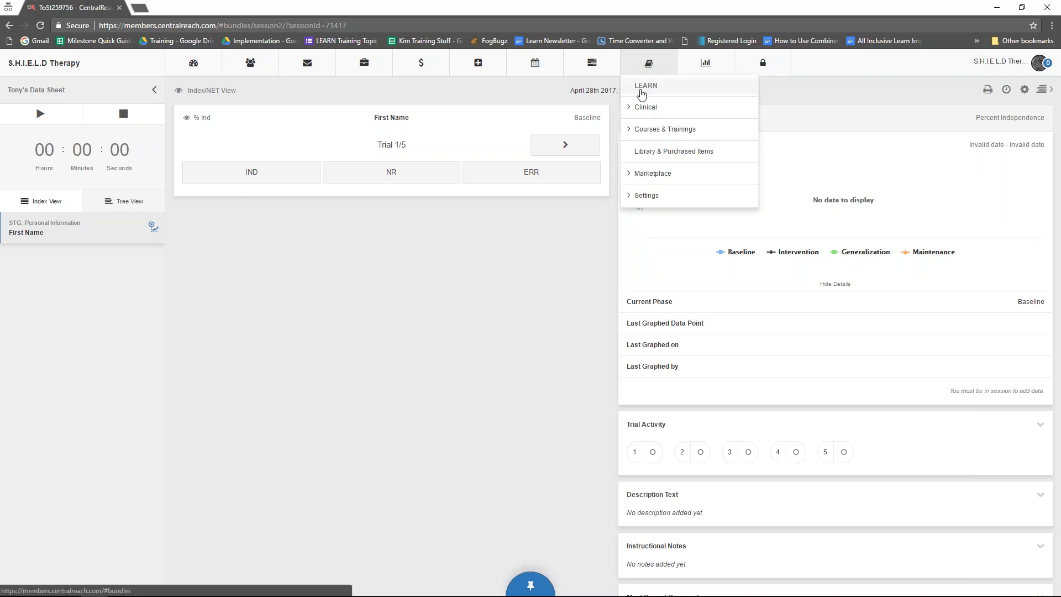
left_click(641, 110)
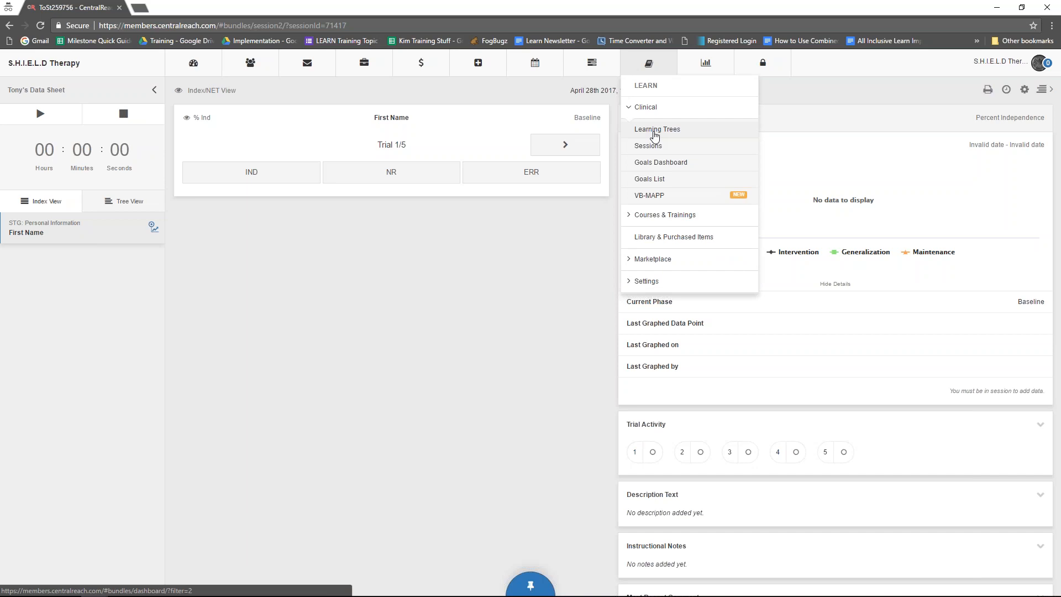
left_click(656, 132)
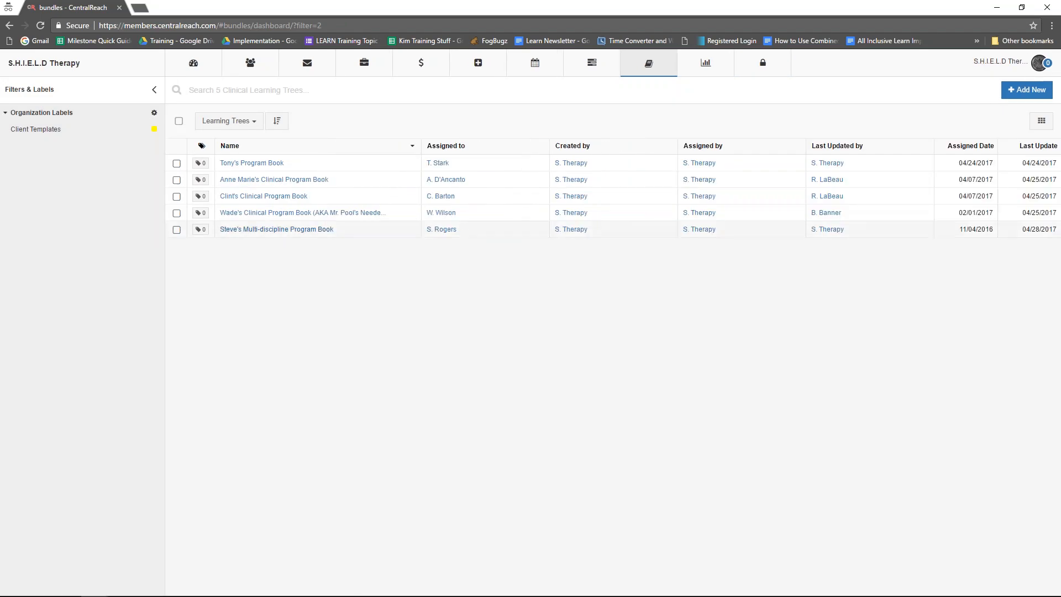
left_click(272, 164)
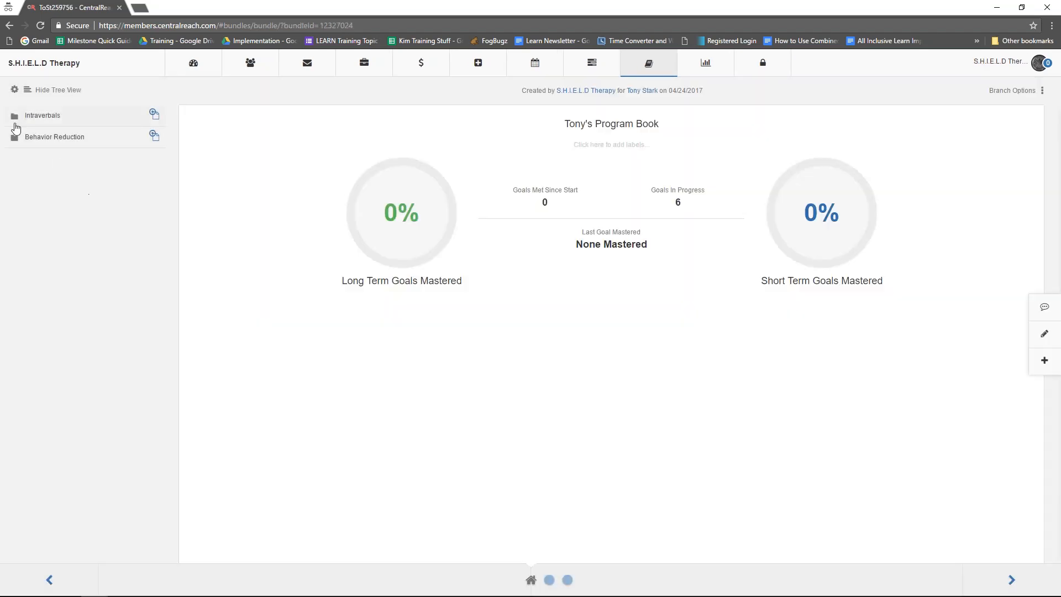
left_click(14, 116)
left_click(34, 141)
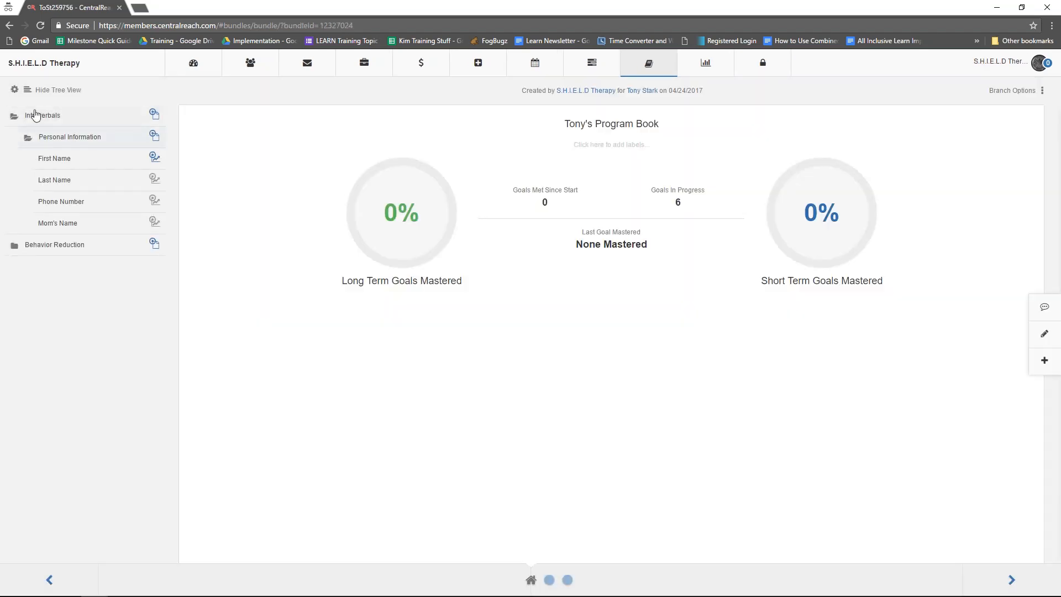
- Set the goal status of the Last Name target to In Progress and update the goal
left_click(98, 191)
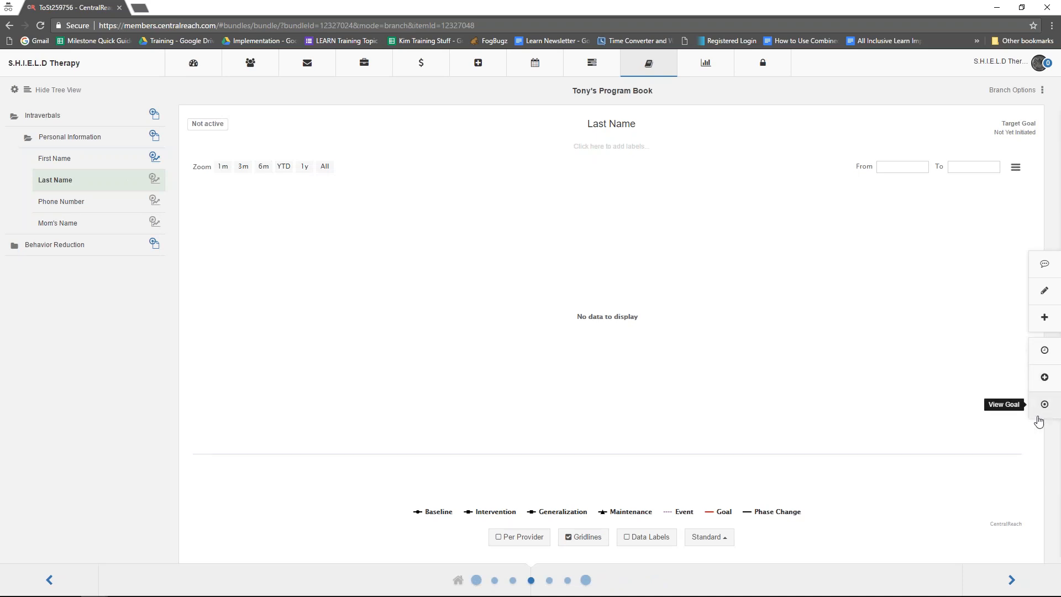
left_click(1045, 405)
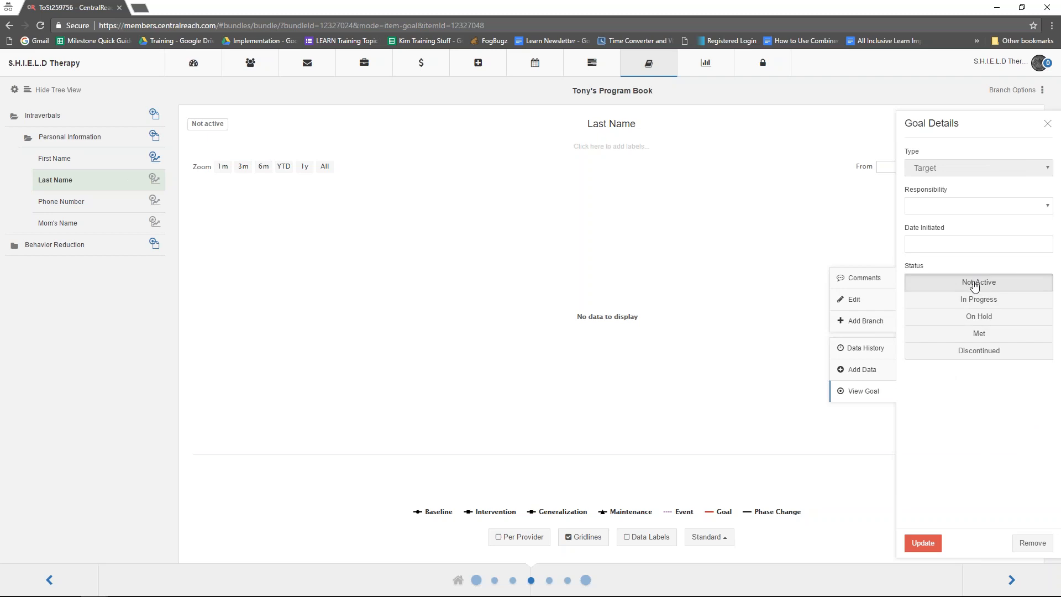
left_click(989, 309)
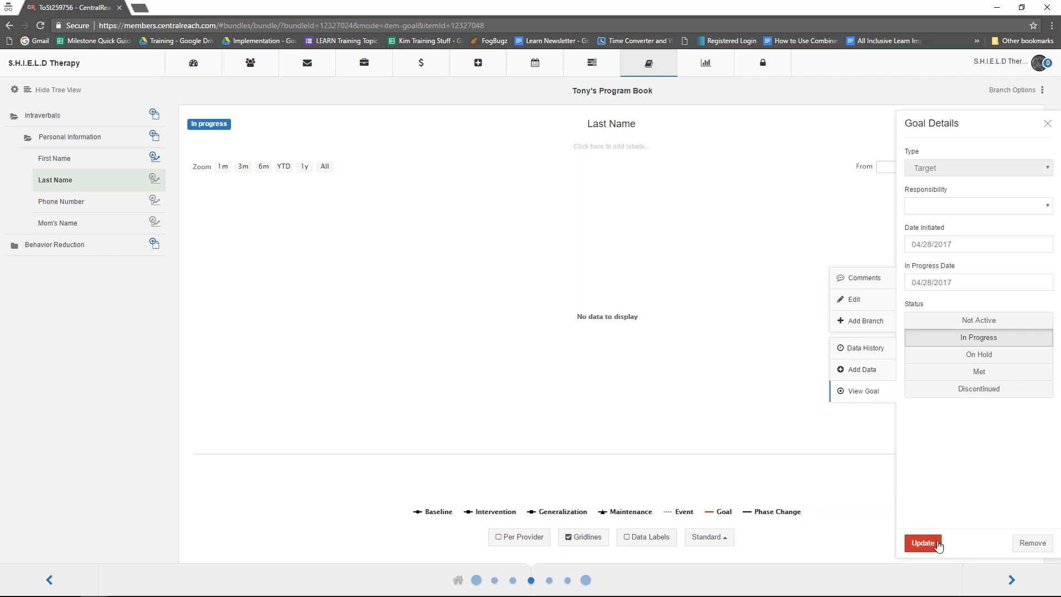
left_click(938, 546)
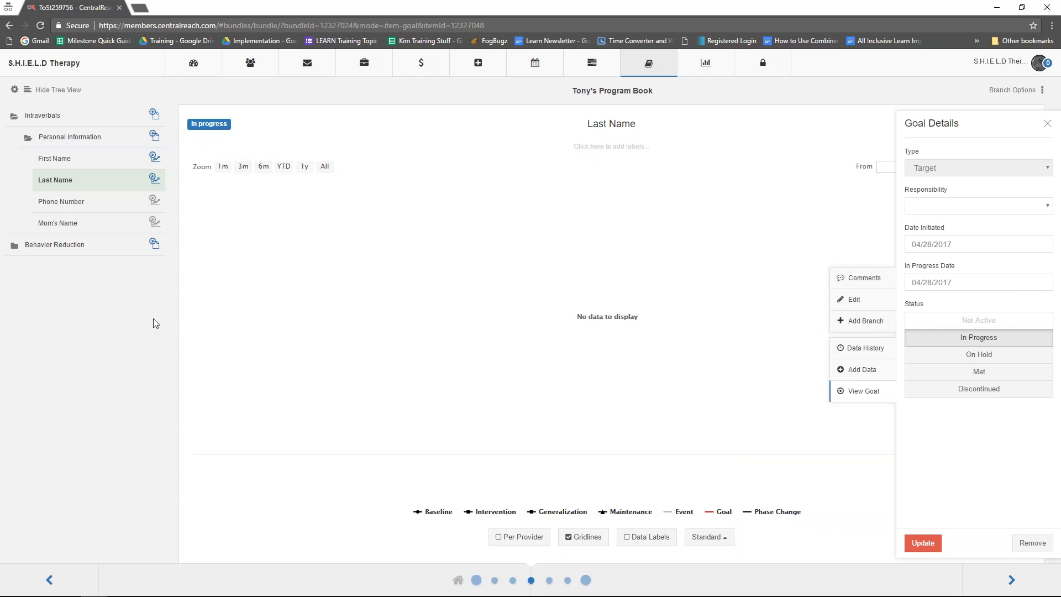
- Add the Last Name target to the session data sheet titled with the client's first name, and close the goal details
left_click(155, 186)
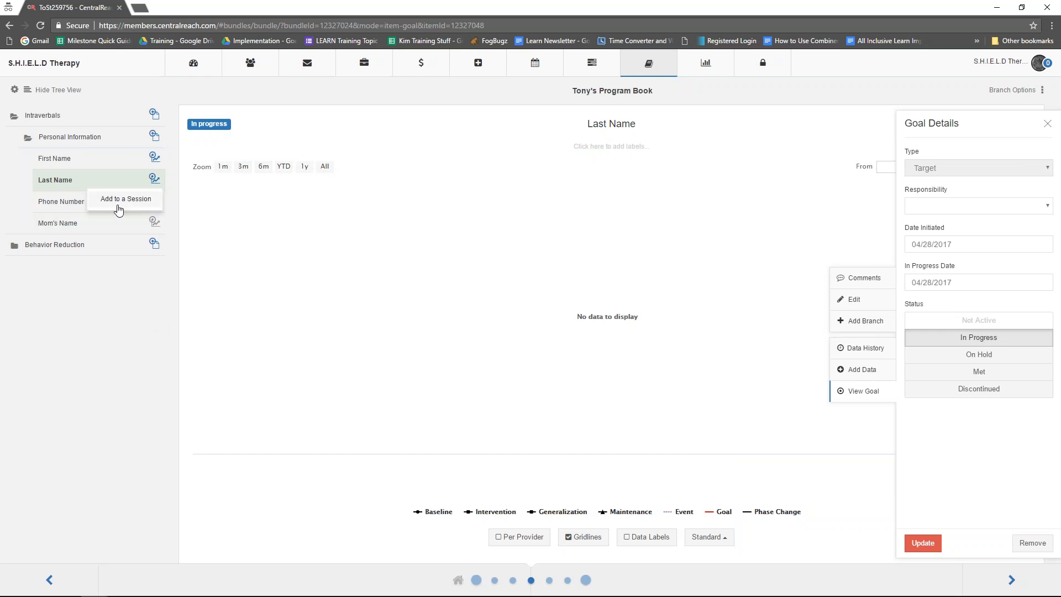
left_click(142, 277)
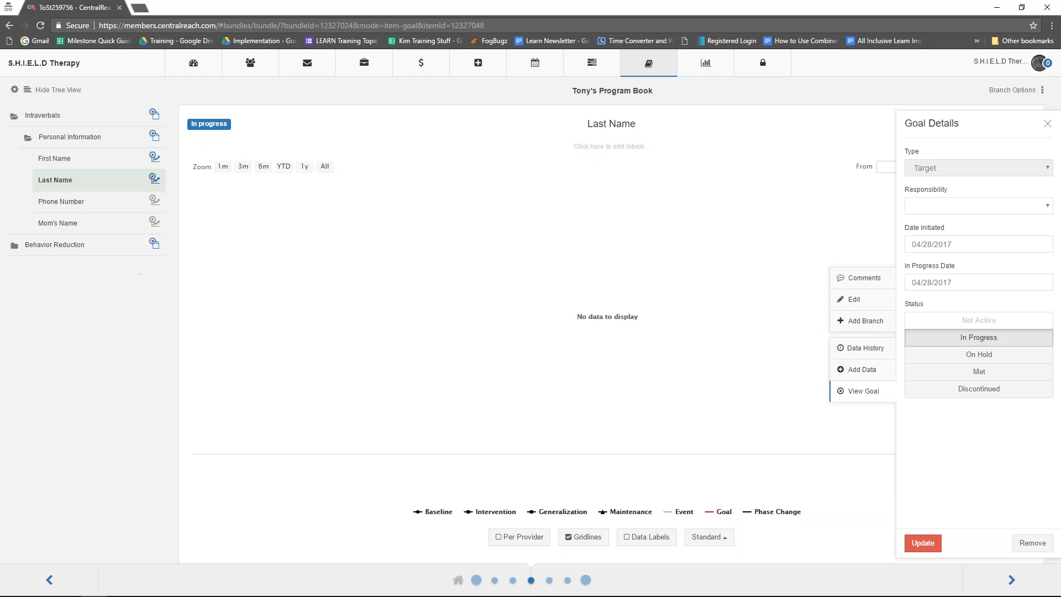
left_click(155, 186)
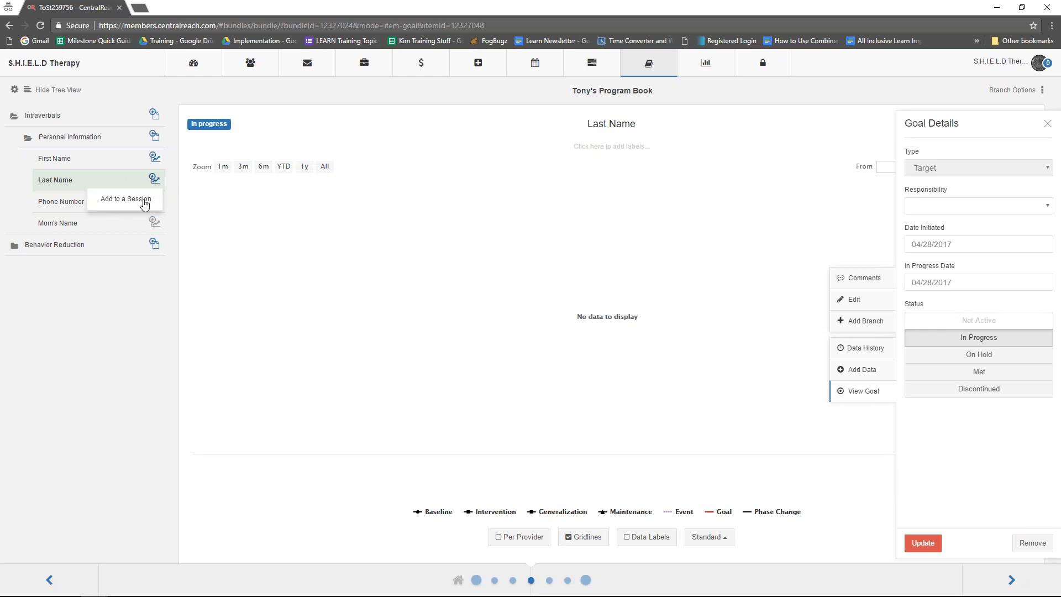
left_click(127, 205)
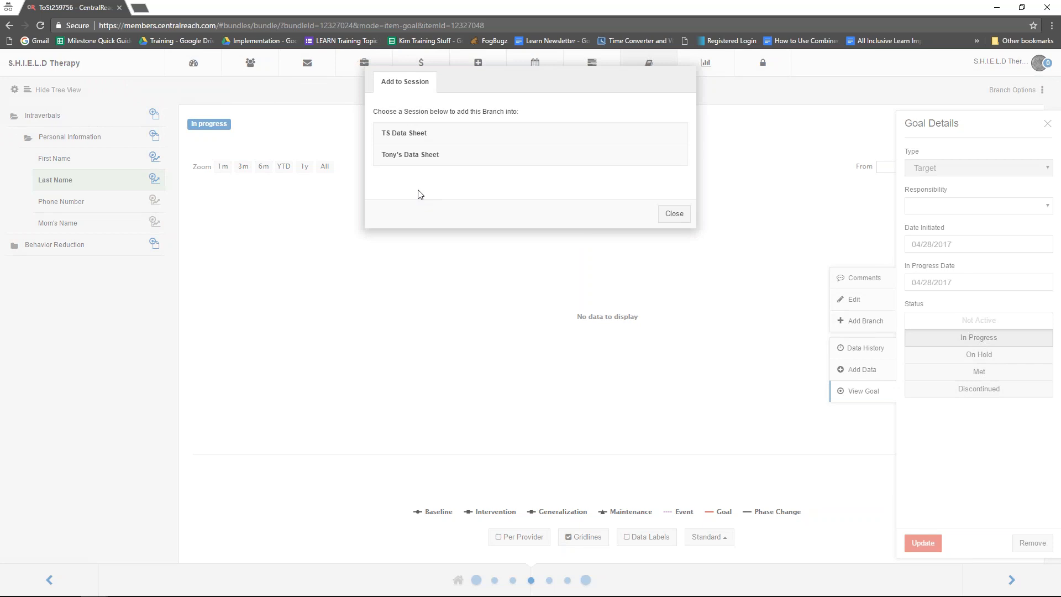
left_click(428, 165)
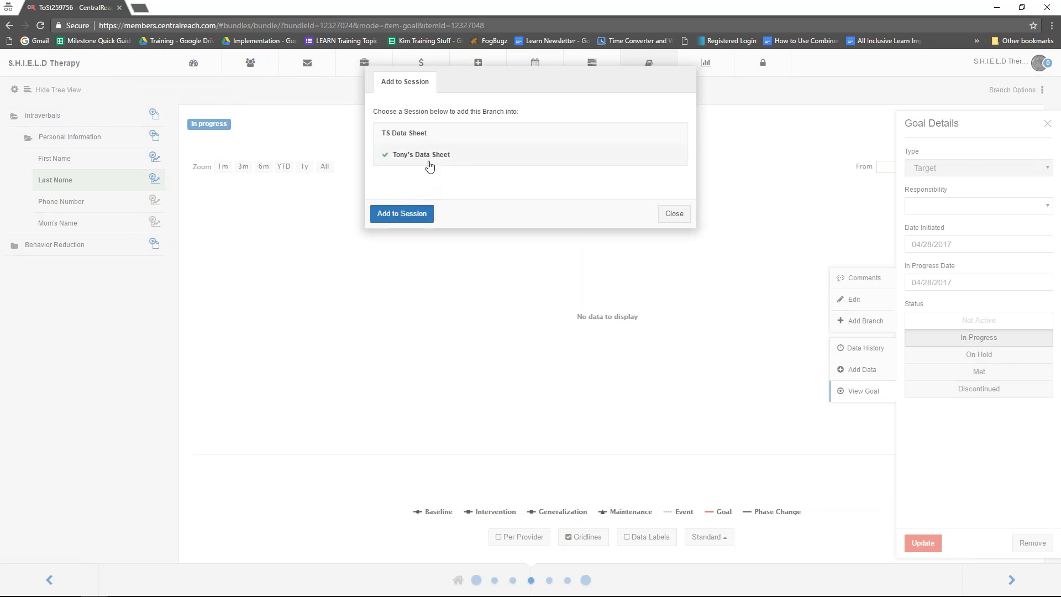
left_click(407, 217)
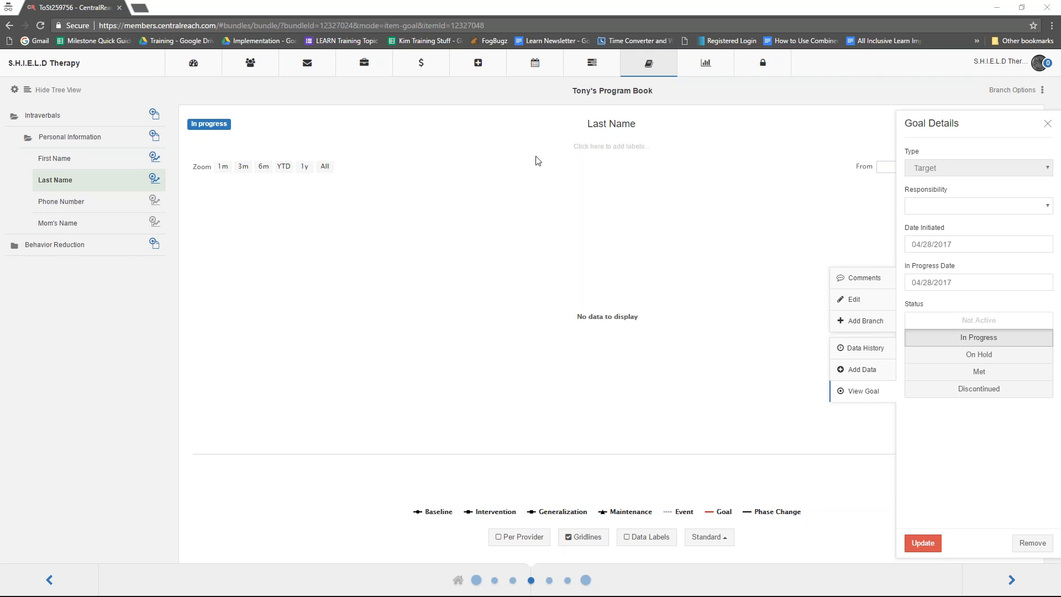
left_click(1048, 124)
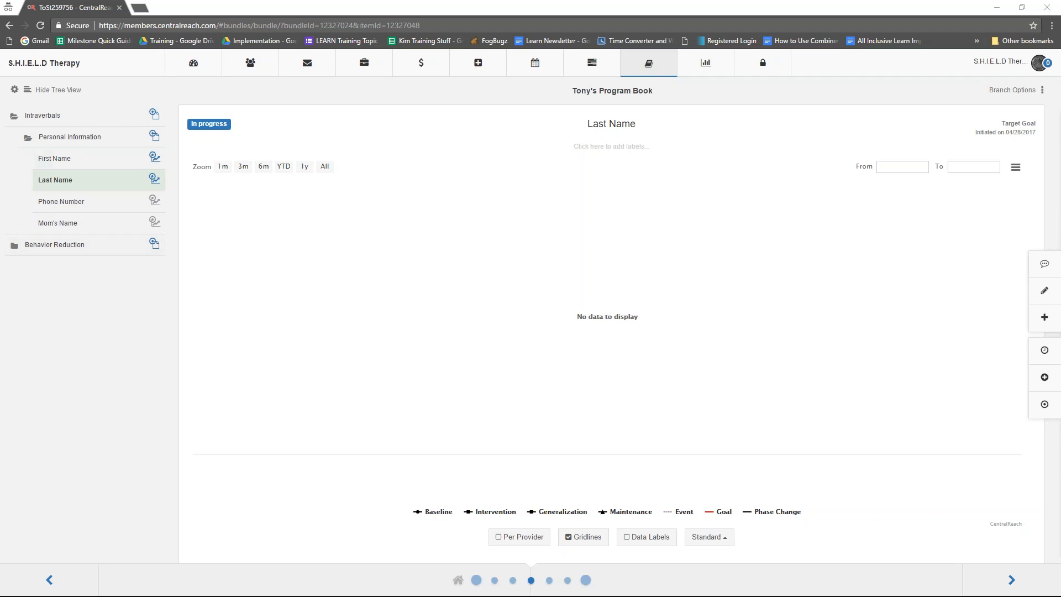
- Collapse the Intraverbals branch and expand Behavior Reduction and Non-Compliance down to the Target 1-Frequency branch
left_click(29, 145)
left_click(18, 118)
left_click(15, 138)
left_click(27, 160)
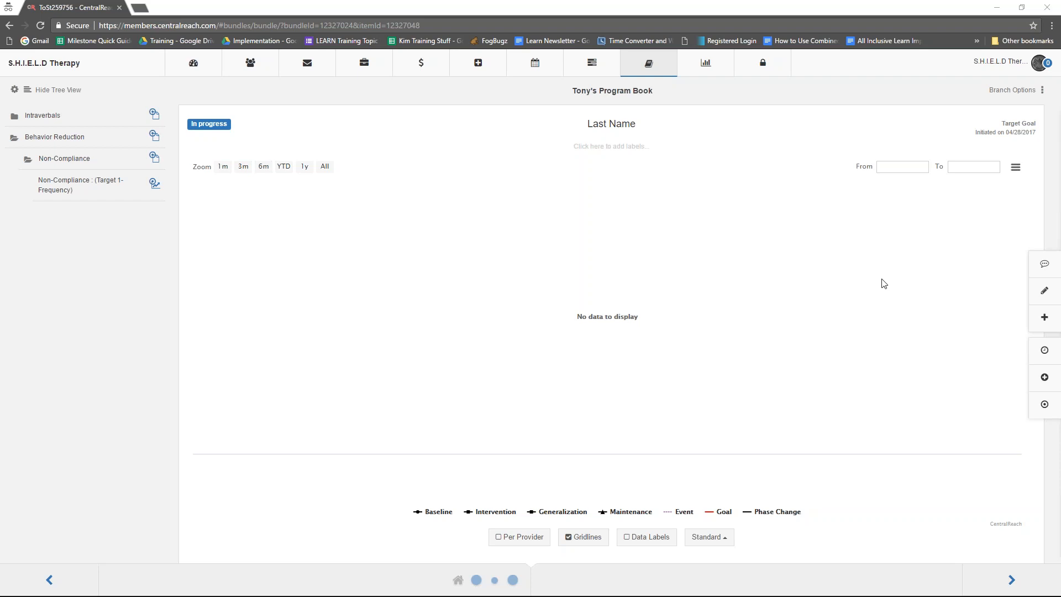
- Open data entry for the Last Name target
left_click(1045, 379)
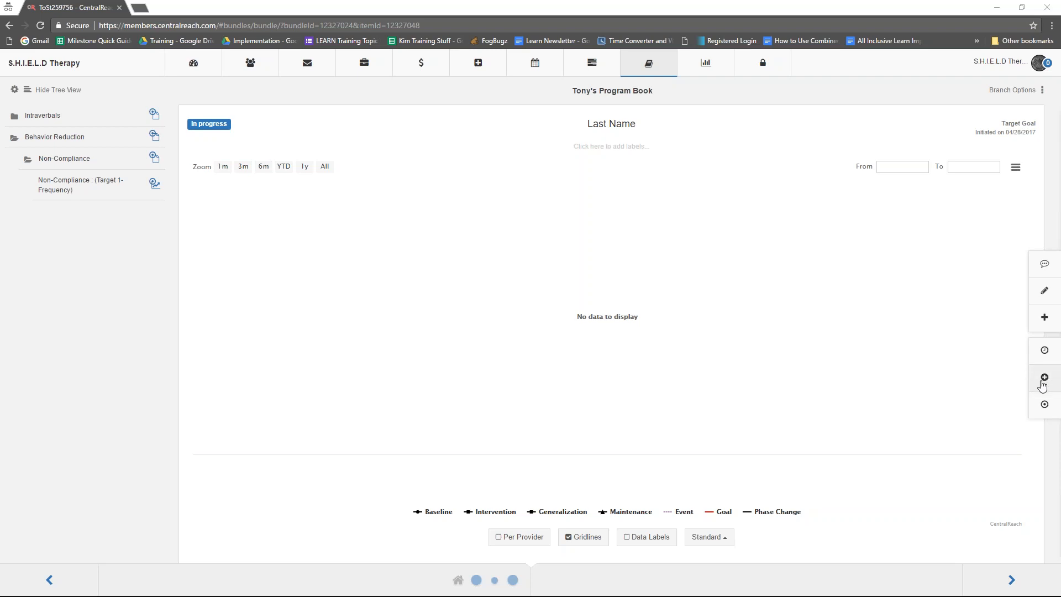